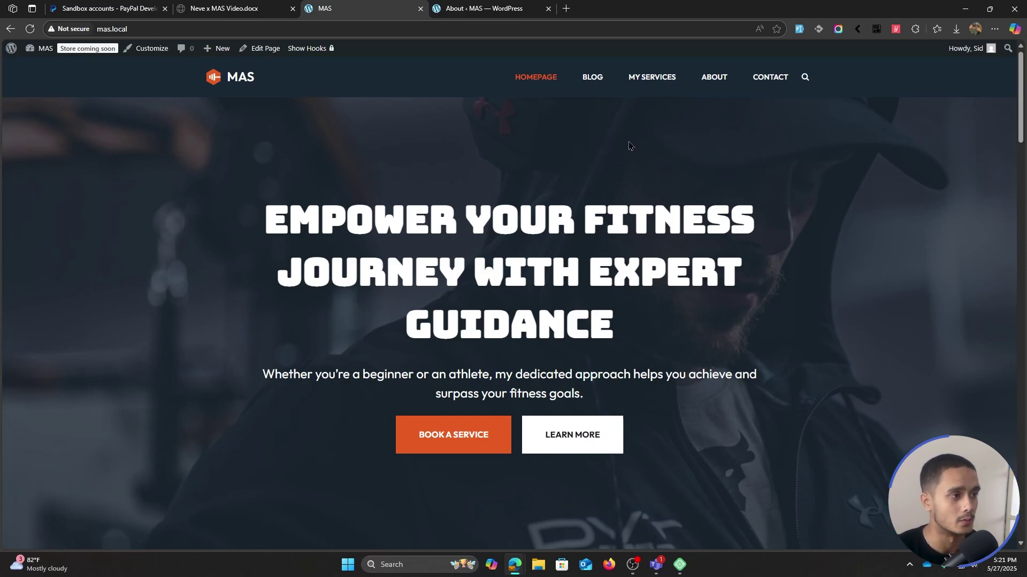
- Leave the front end and open Neve's Starter Sites to see the Fitness Trainer template
scroll(795, 181, down, 7)
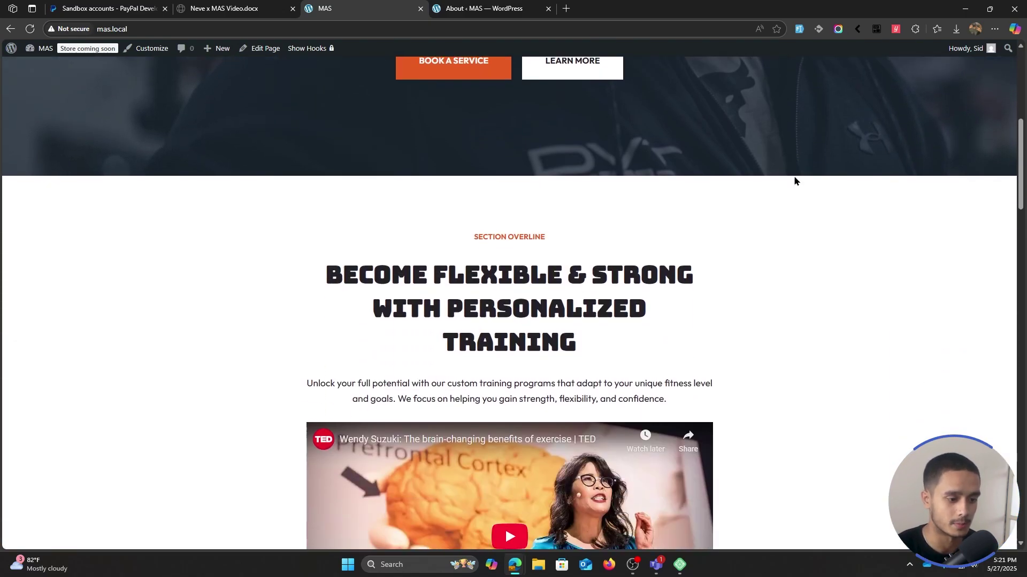
scroll(795, 181, down, 20)
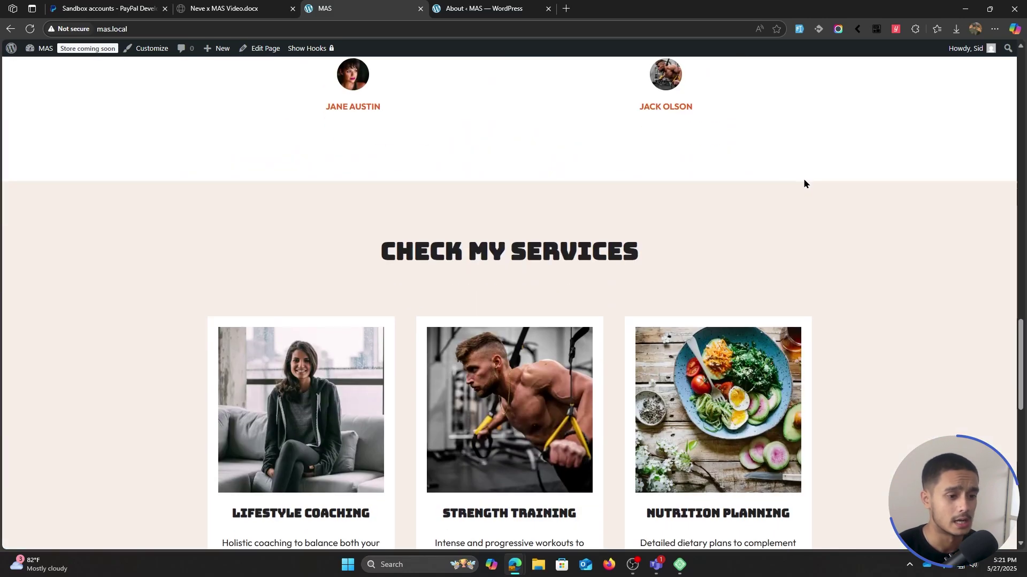
scroll(803, 184, down, 13)
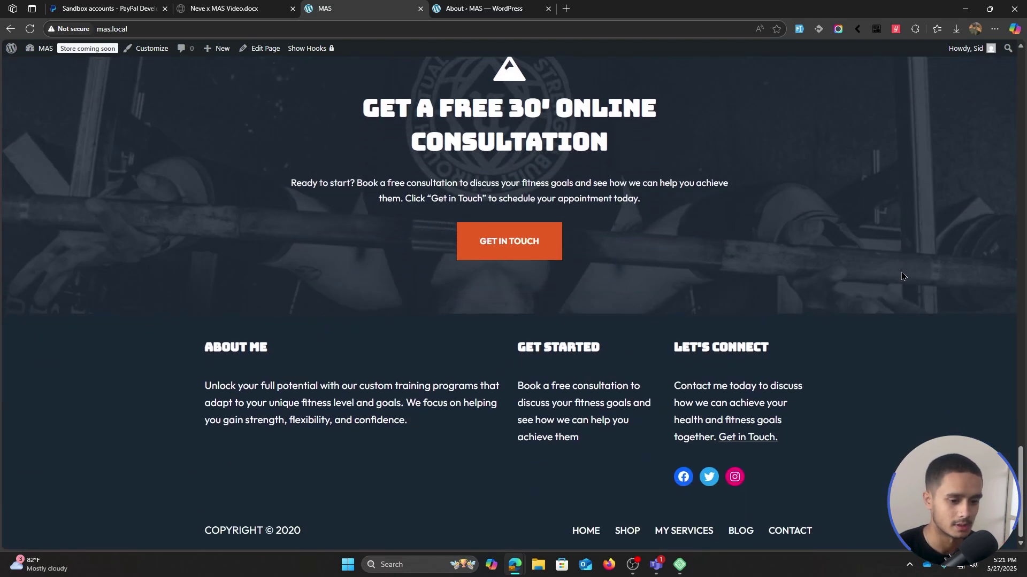
scroll(899, 270, up, 20)
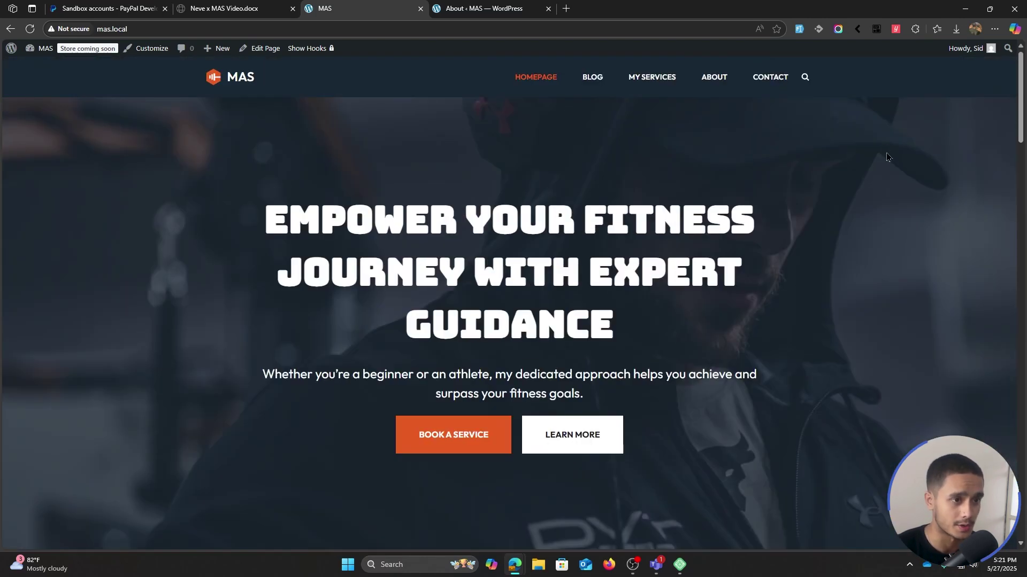
click(484, 8)
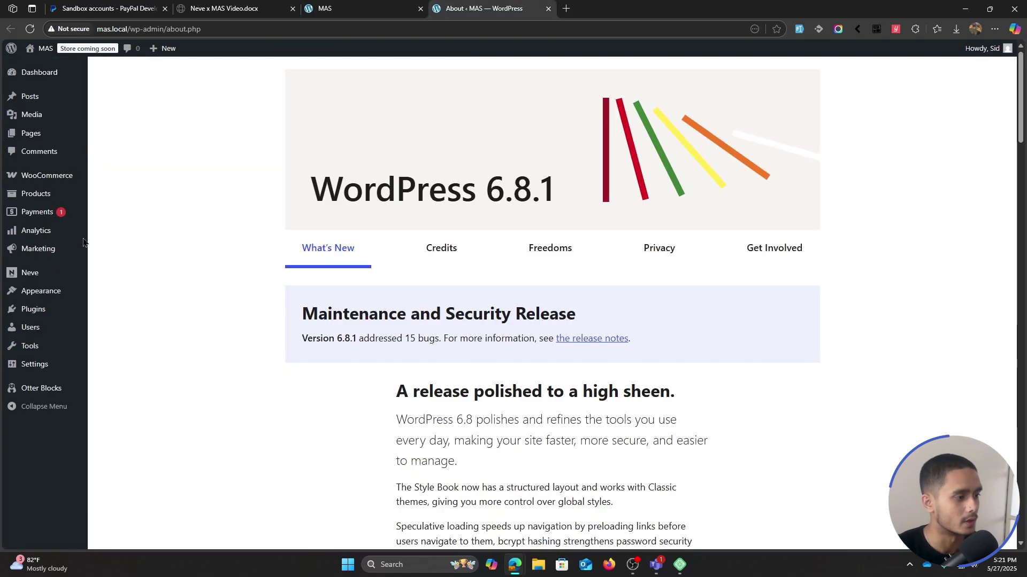
click(31, 275)
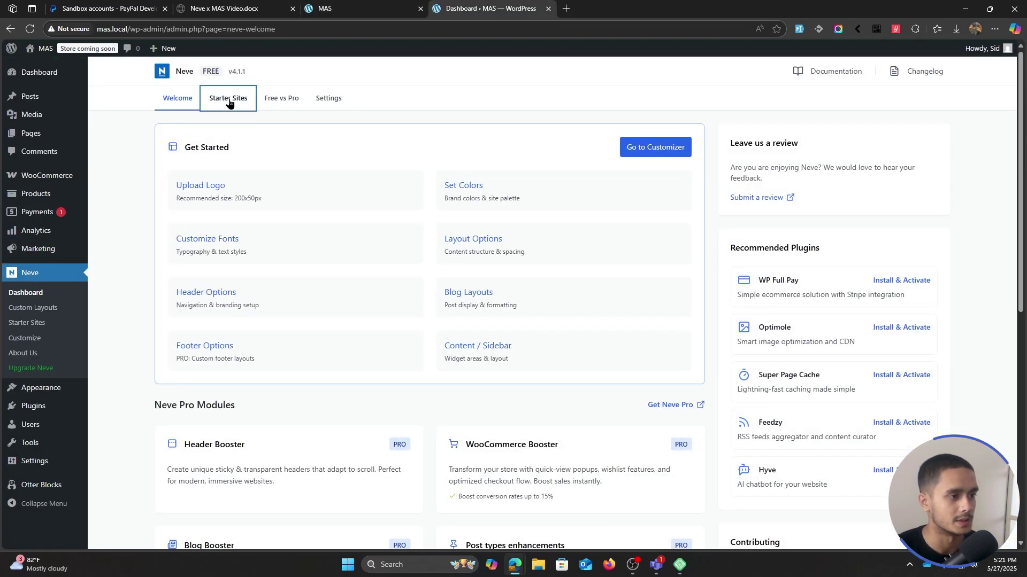
click(228, 103)
- Browse the starter site designs, then open the site's Blog page
scroll(130, 230, down, 15)
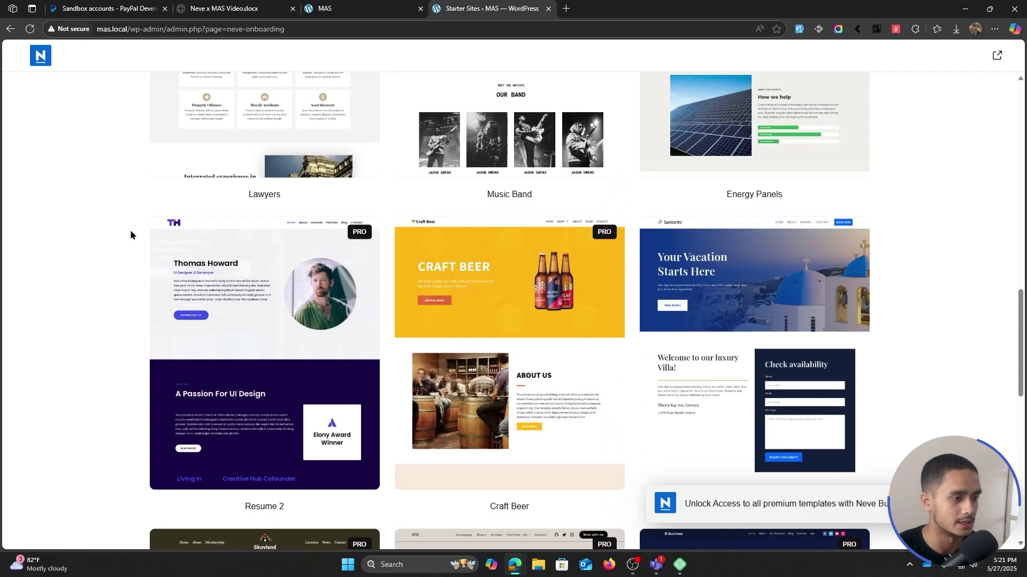
scroll(129, 229, down, 12)
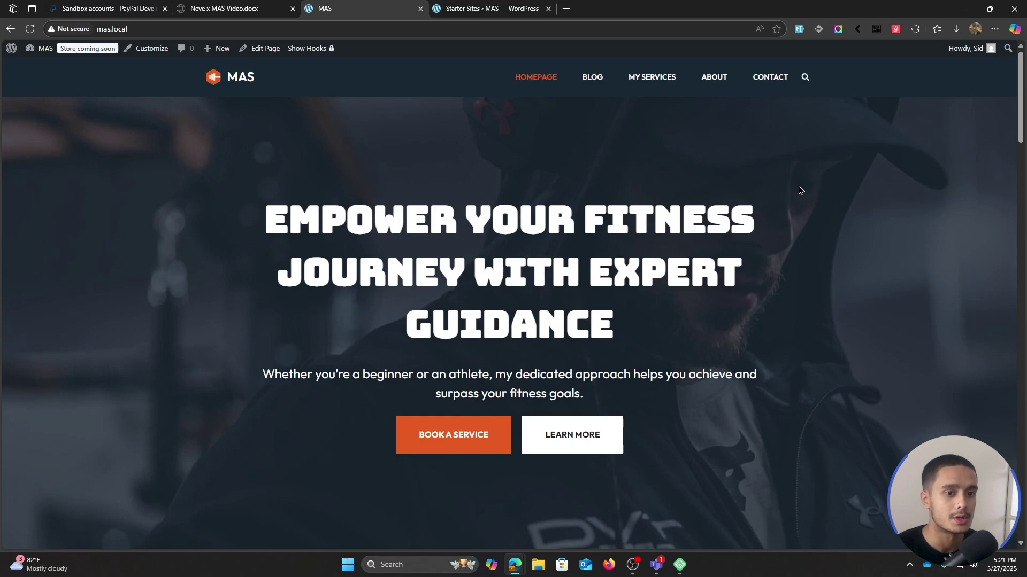
scroll(604, 80, down, 1)
scroll(604, 80, up, 1)
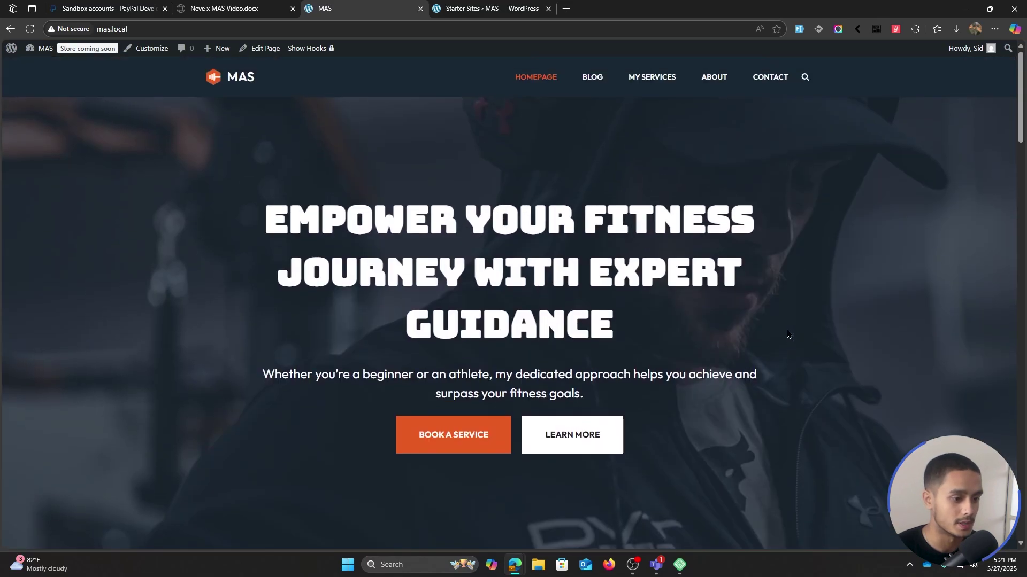
click(596, 79)
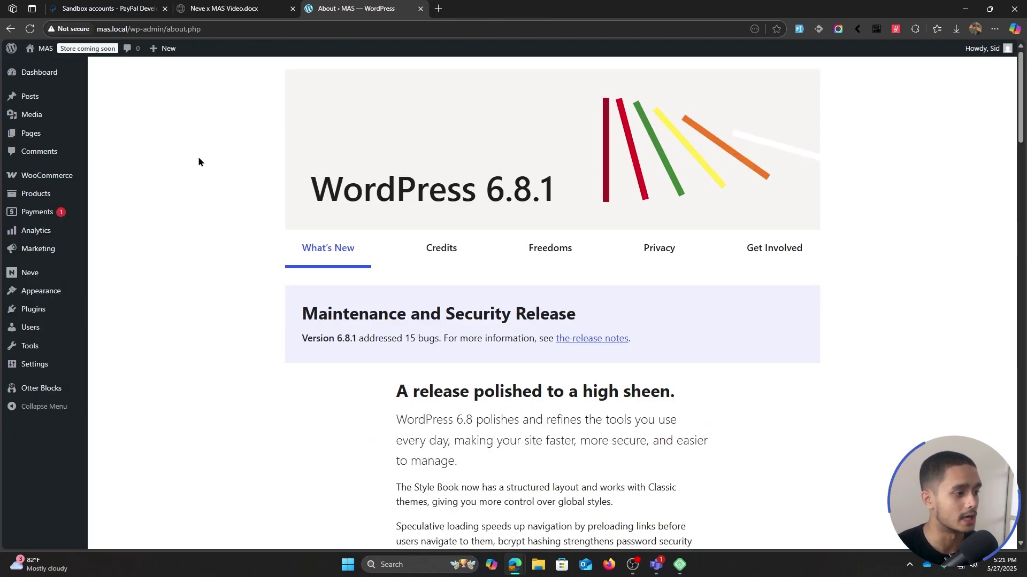
- Search Add Plugin for 'Masteriyo', then install and activate Masteriyo LMS
mouse_move(33, 309)
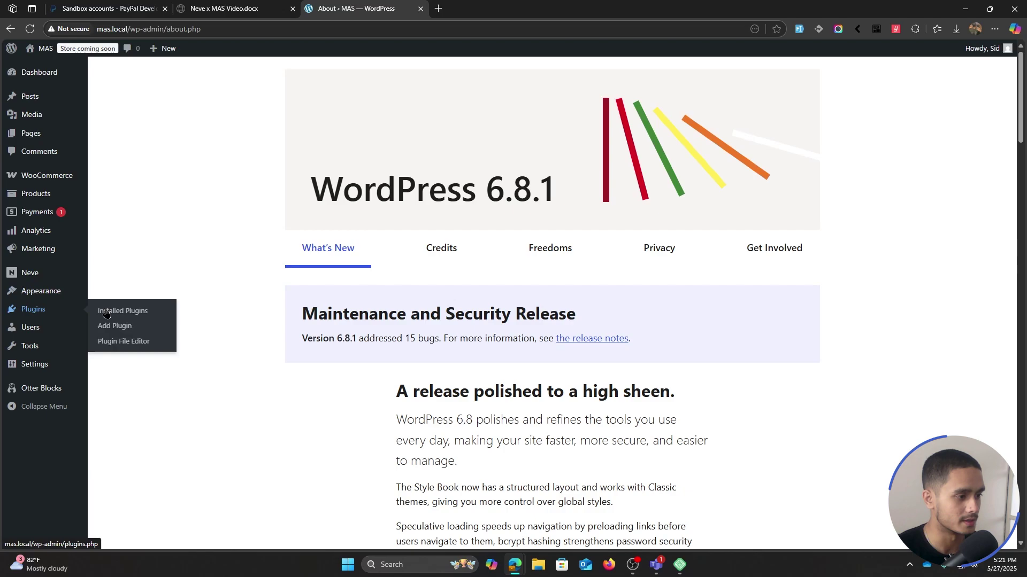
click(126, 331)
click(836, 104)
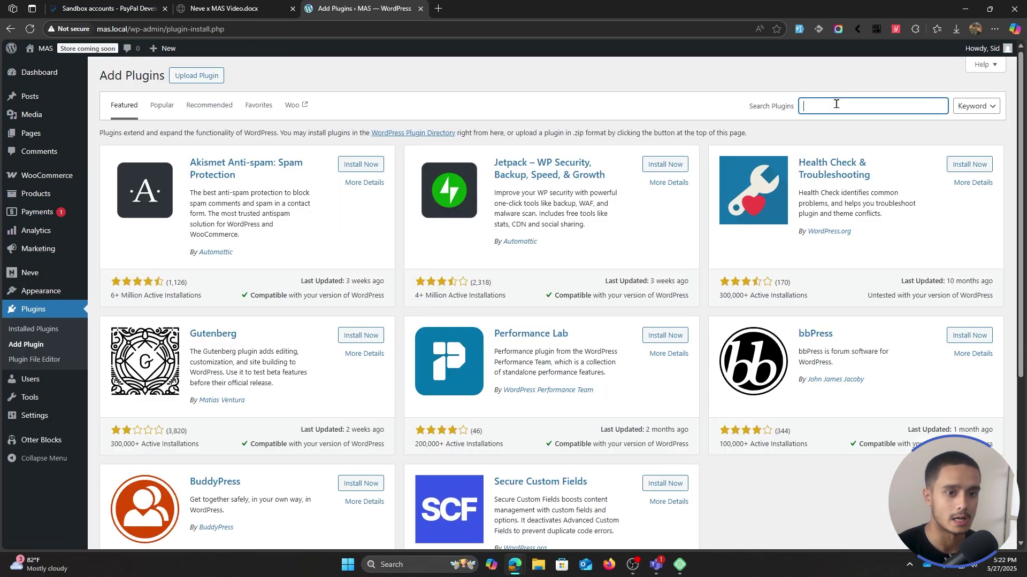
text(Masteriyo)
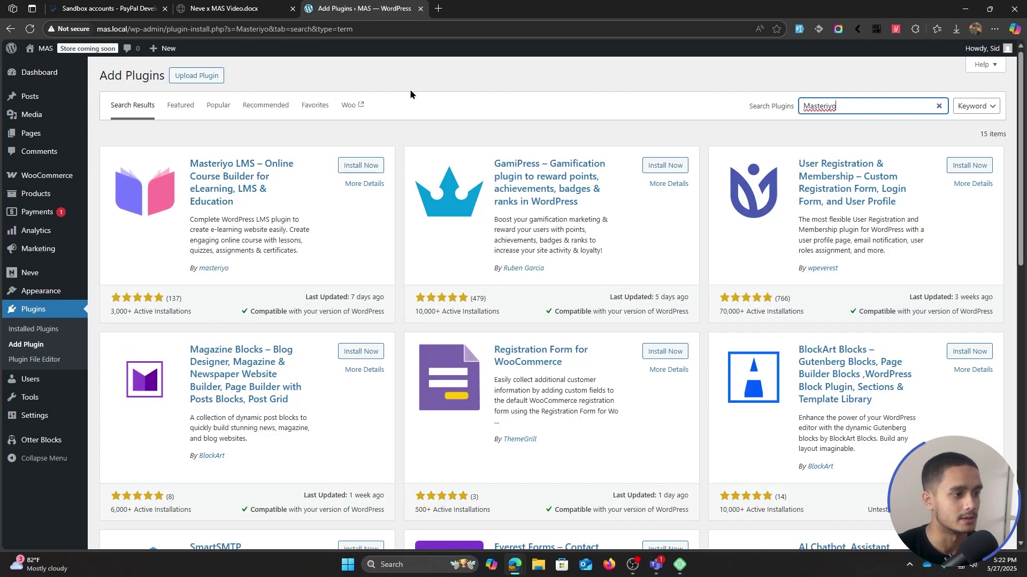
click(371, 166)
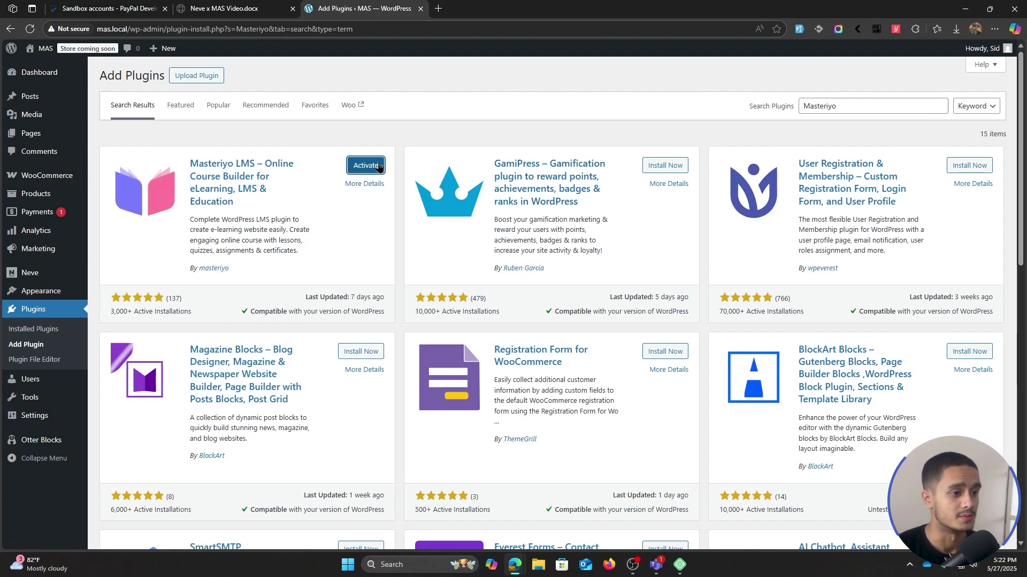
click(371, 172)
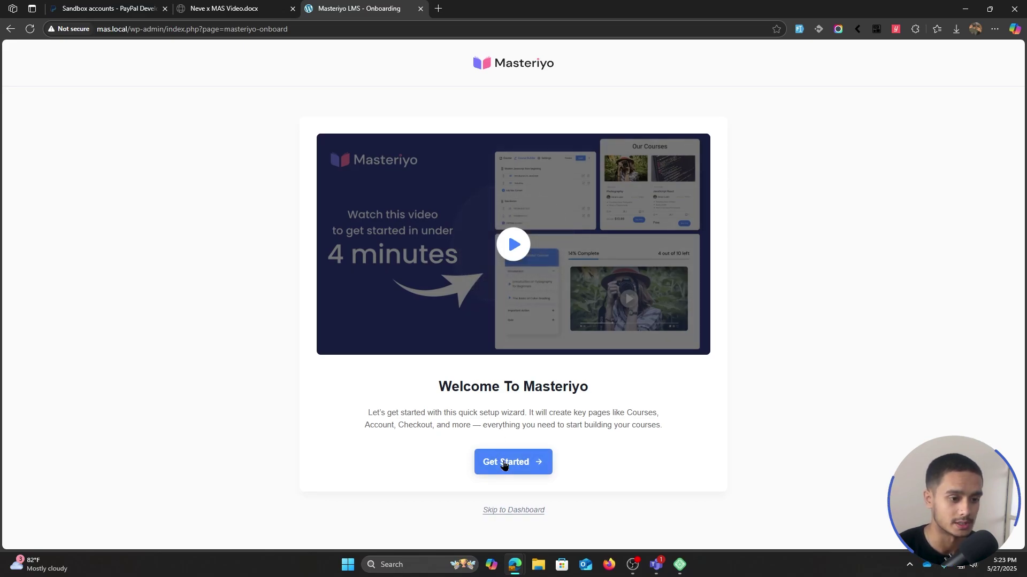
- Start the Masteriyo setup wizard, settle on Individual as business type, and continue to Course
click(532, 463)
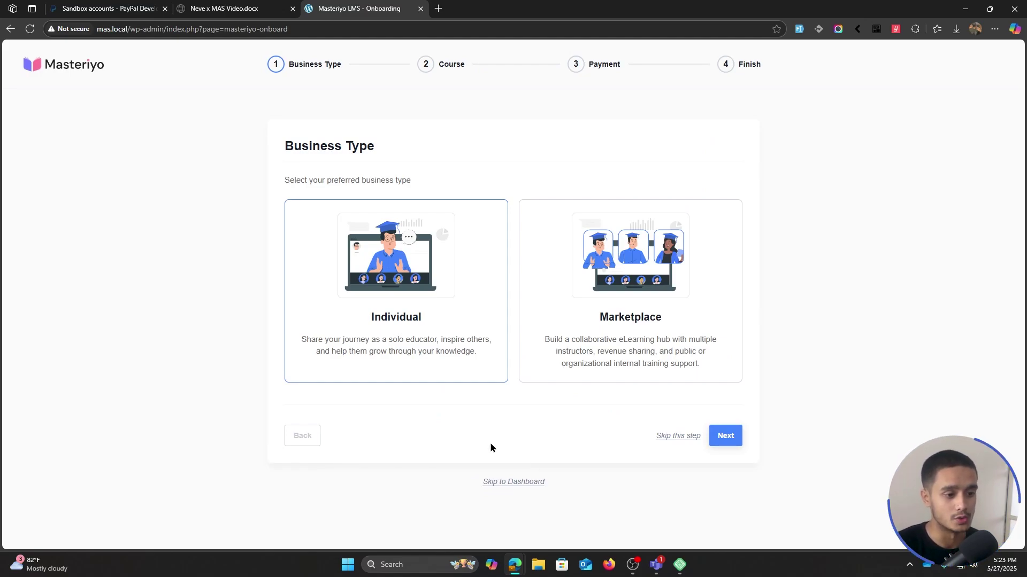
click(542, 352)
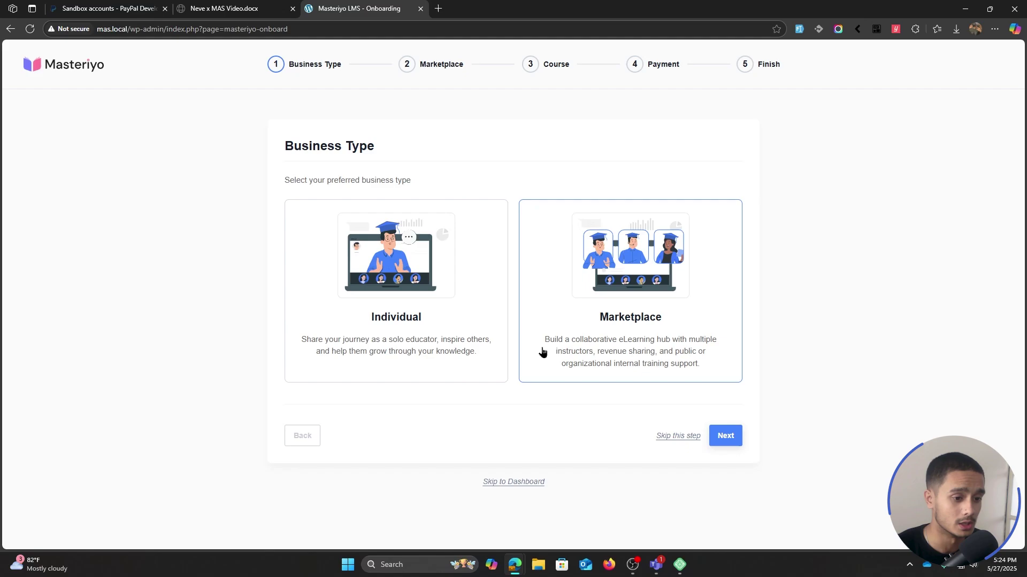
click(431, 338)
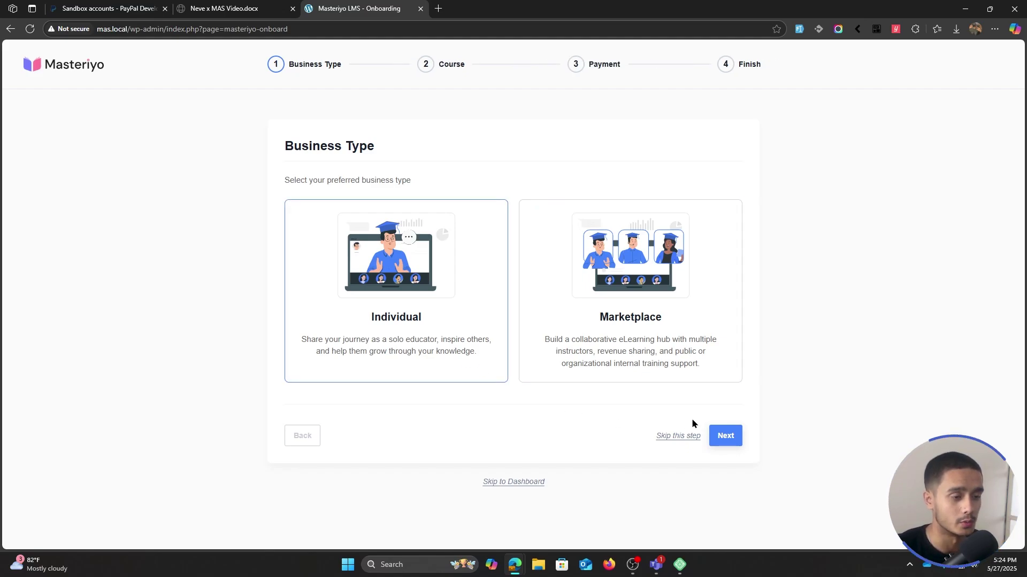
click(725, 436)
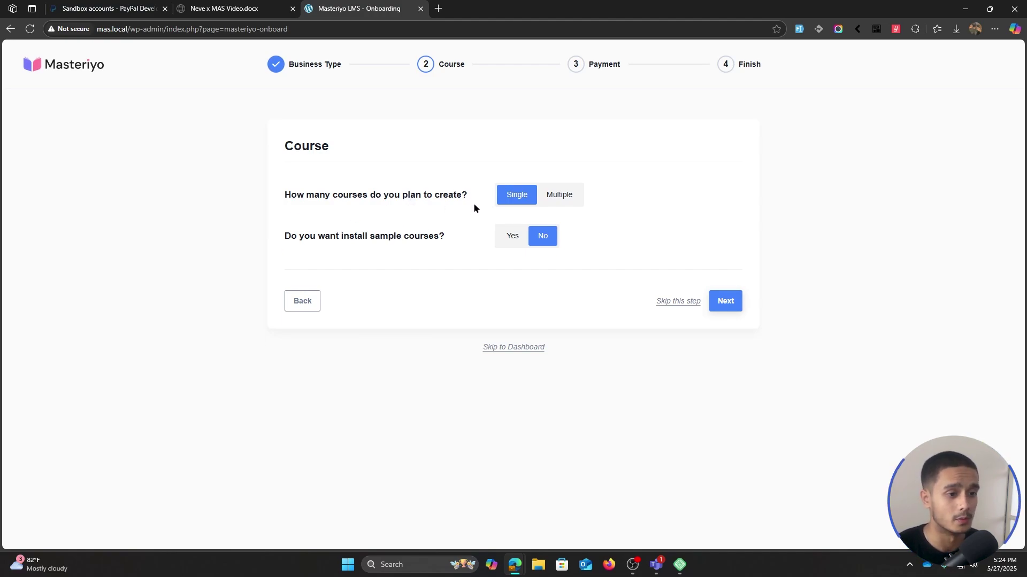
- Choose Multiple courses, keeping the grid layout and the course search bar on
click(569, 199)
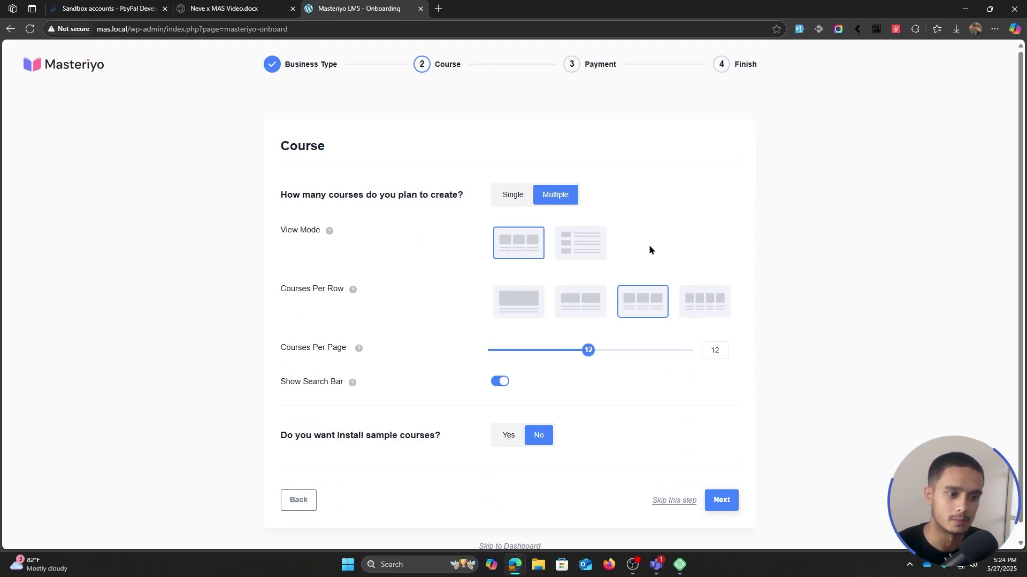
click(573, 245)
click(521, 246)
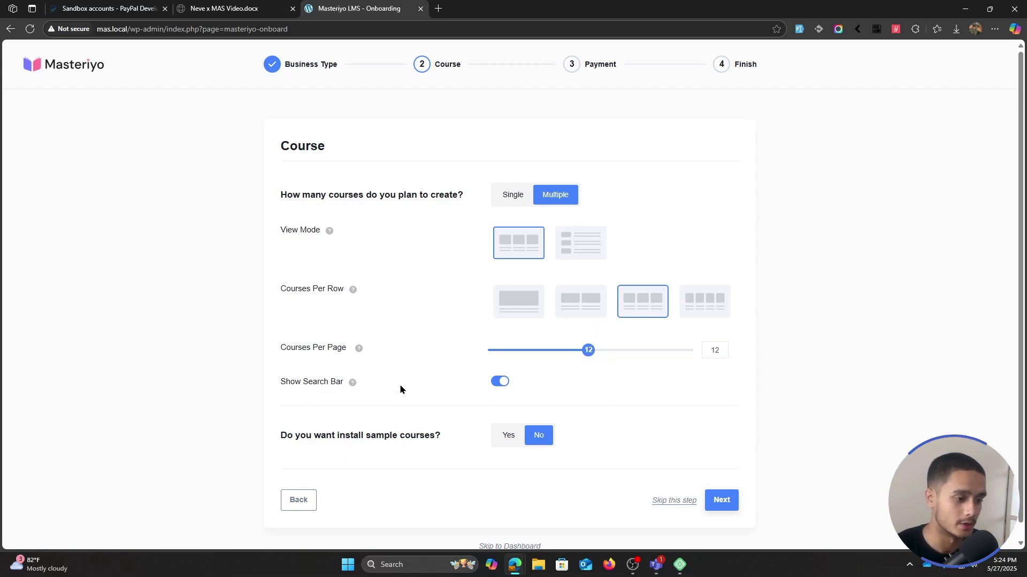
click(501, 382)
click(501, 382)
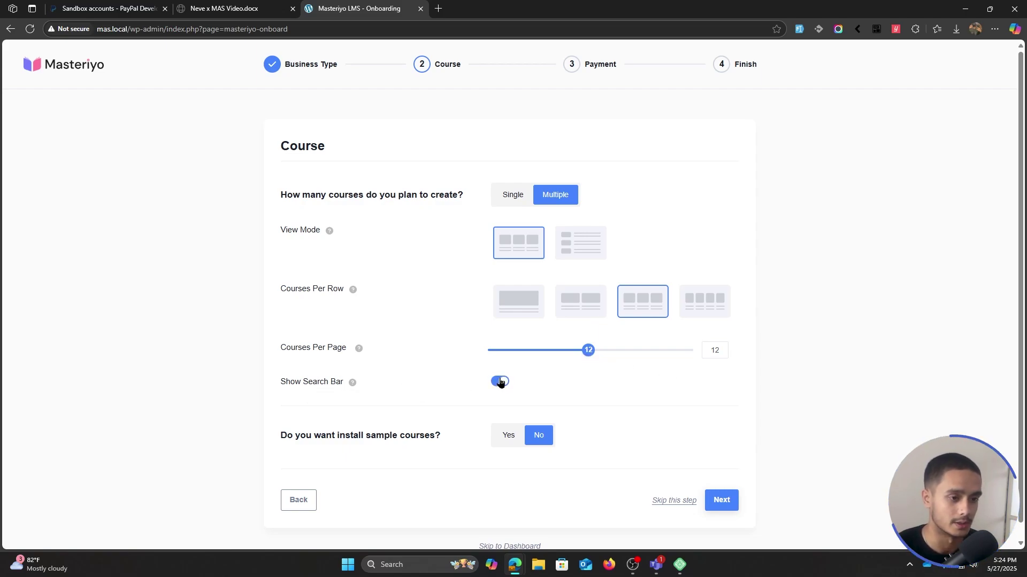
- Install sample courses with lessons and quizzes and continue to the Payment step
scroll(624, 381, down, 1)
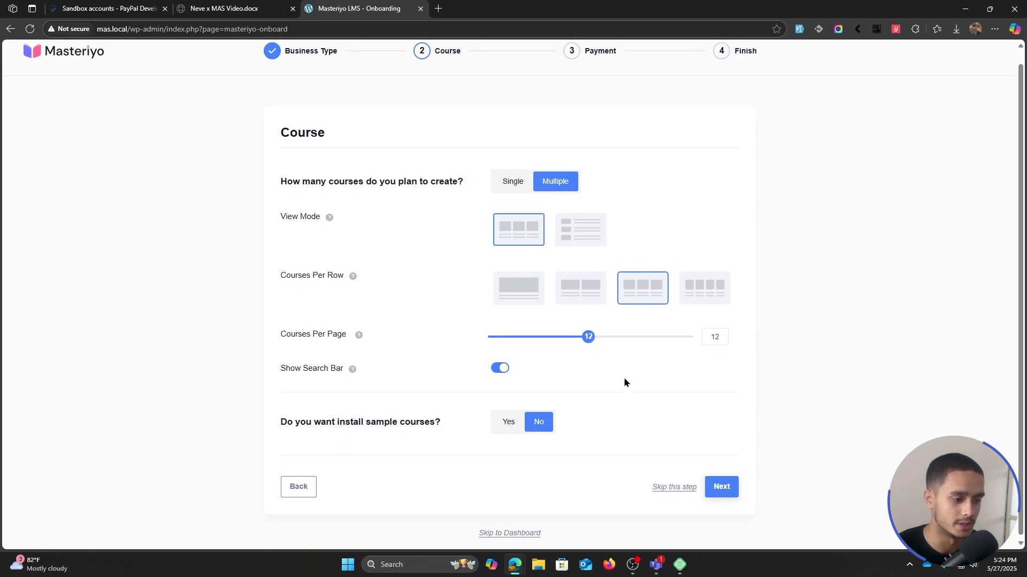
click(510, 421)
scroll(657, 408, down, 2)
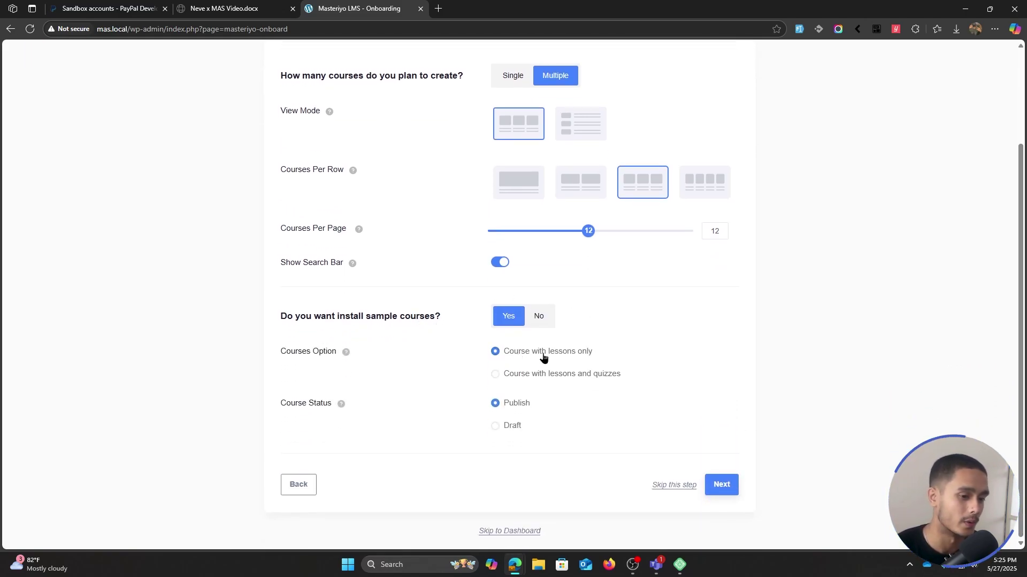
click(504, 375)
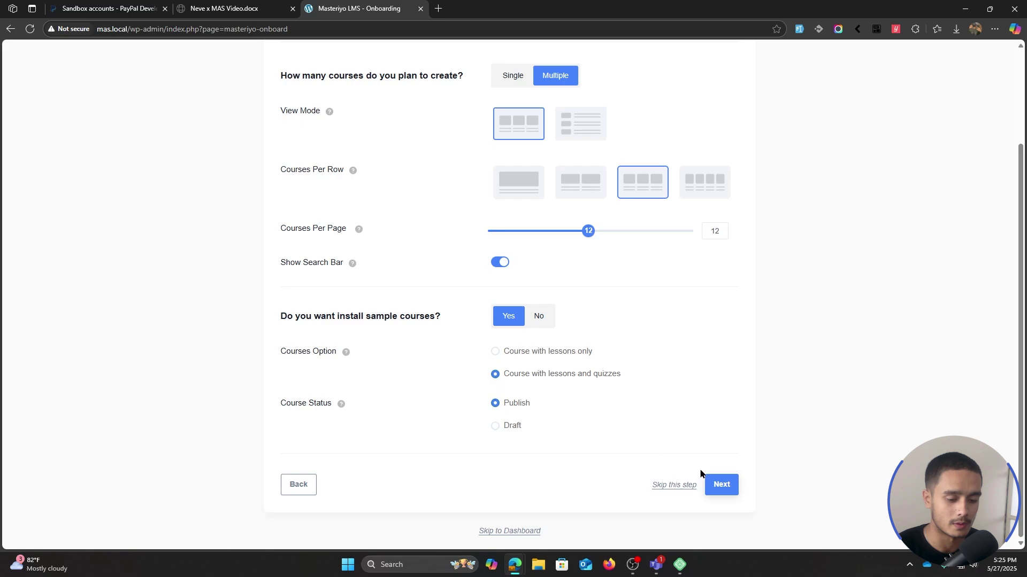
click(720, 484)
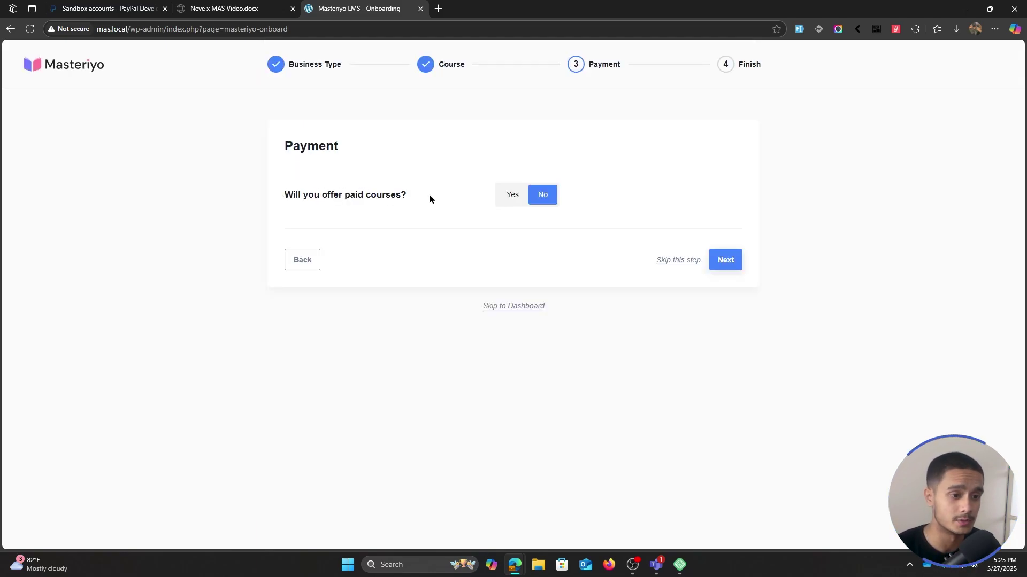
- Offer paid courses in US dollars with Offline Payment and PayPal enabled
click(508, 198)
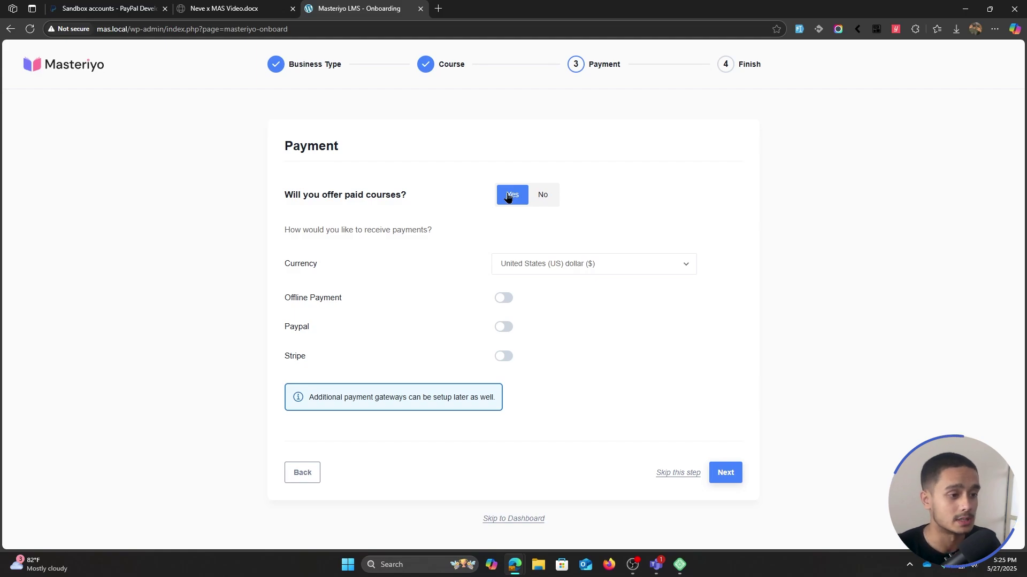
click(559, 262)
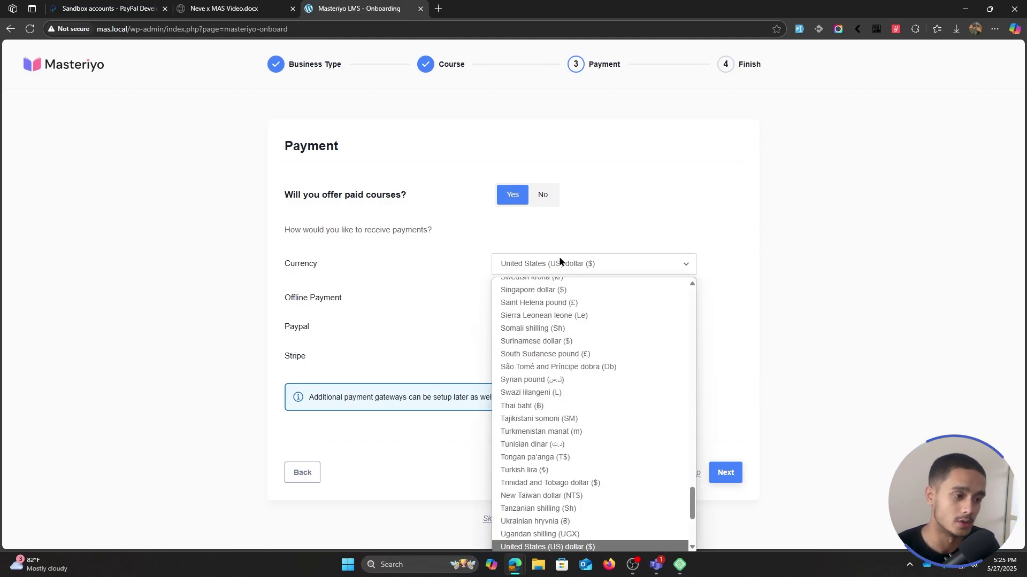
click(560, 261)
click(504, 298)
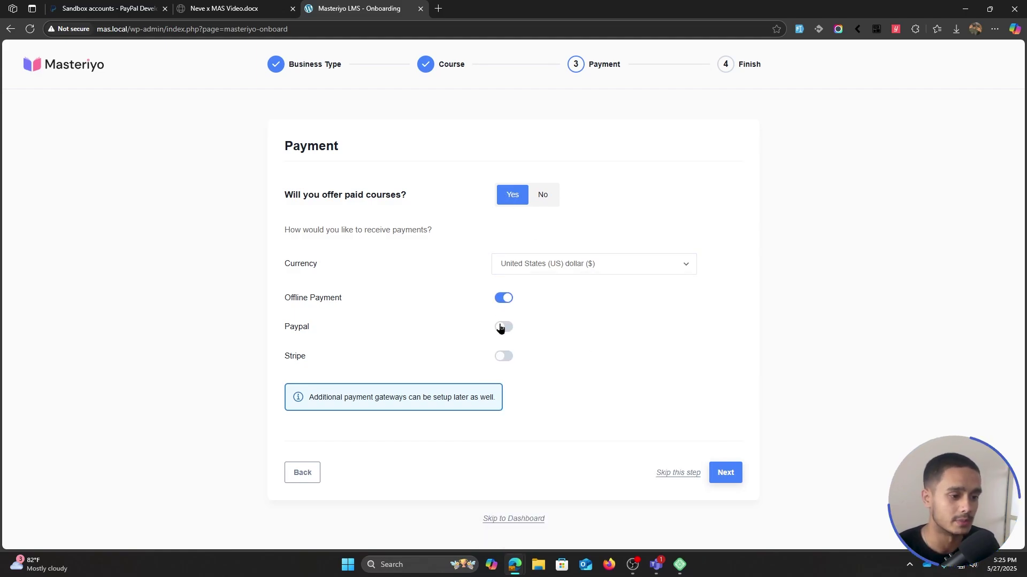
click(501, 327)
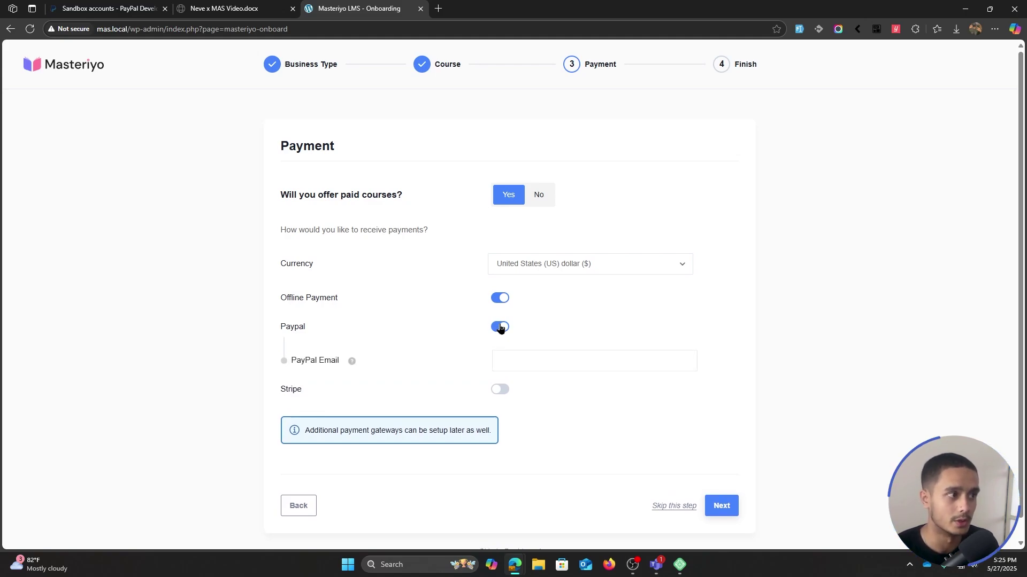
- Copy the sandbox business account's e-mail from the PayPal tab into the PayPal Email field
click(531, 354)
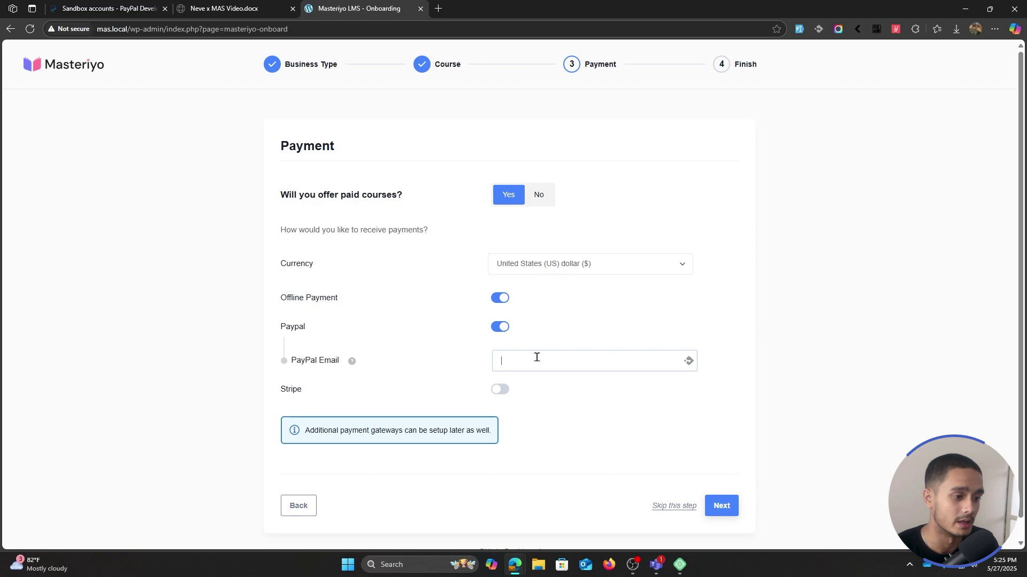
key(ctrl+Tab)
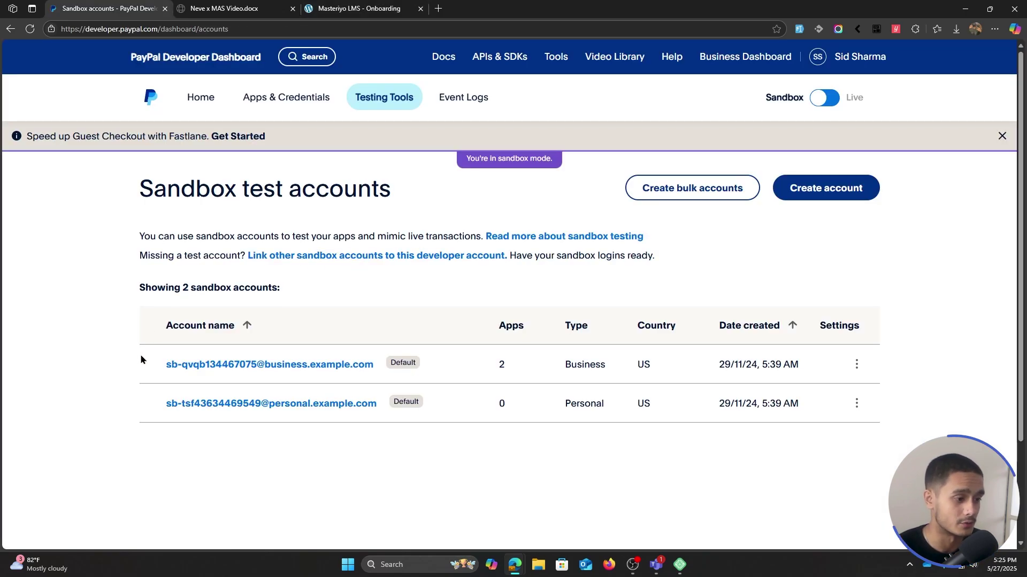
drag(140, 363, 373, 365)
key(ctrl+c)
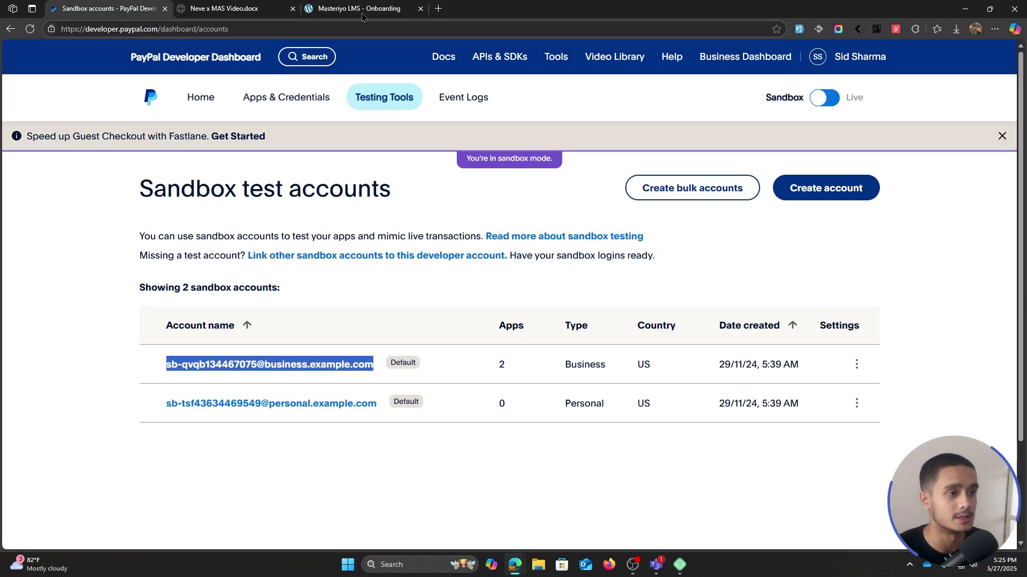
click(364, 10)
key(ctrl+v)
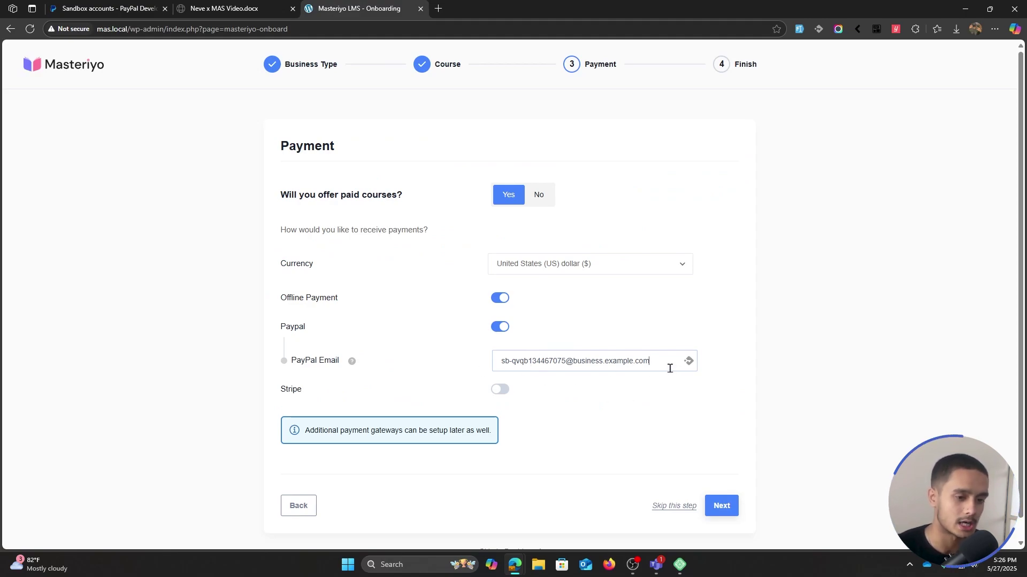
- Move past the Payment step to the 'Success! You're all set!' Finish page
click(725, 505)
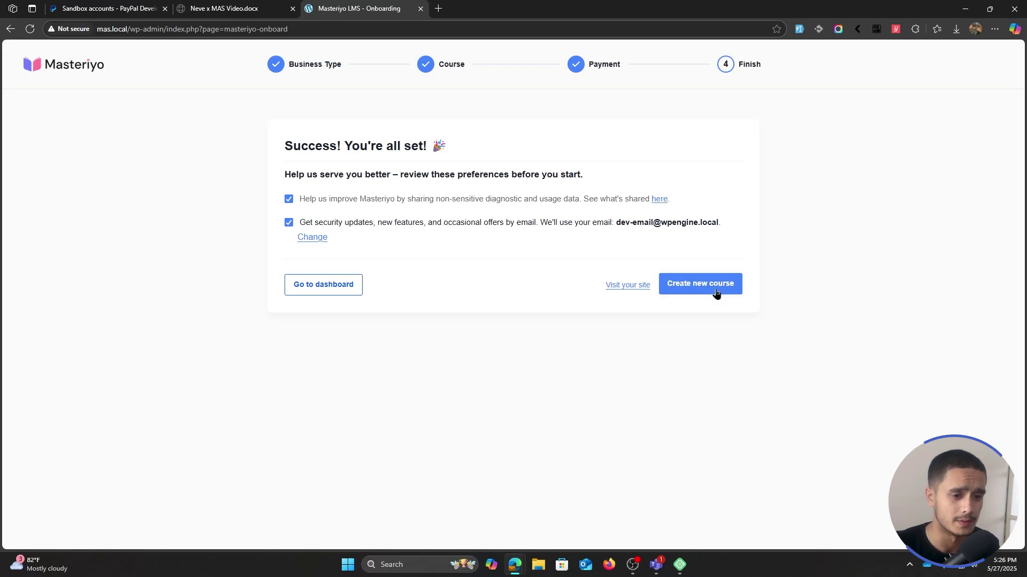
- Visit the site's front end and load the /courses catalogue
click(633, 285)
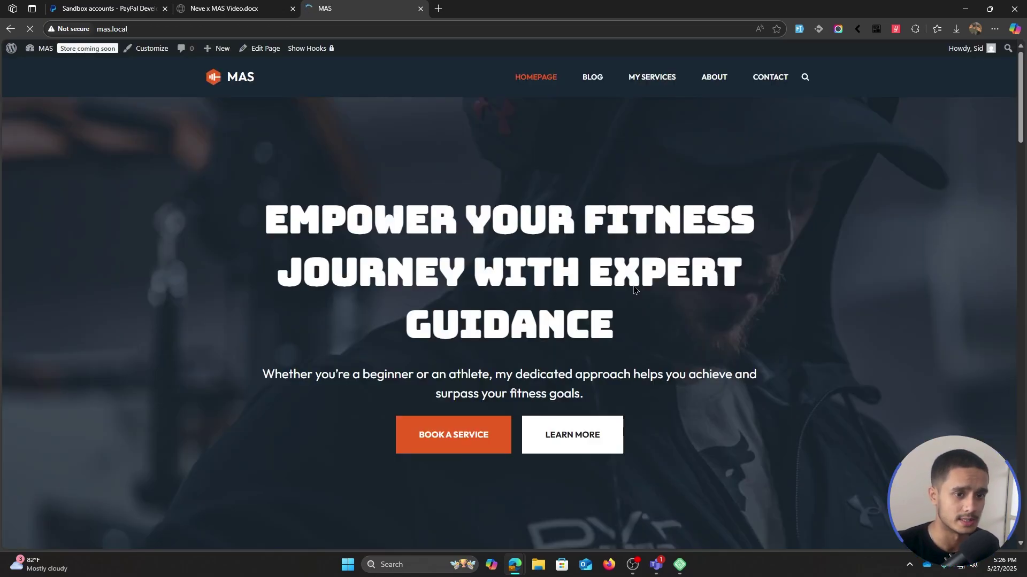
scroll(791, 213, down, 20)
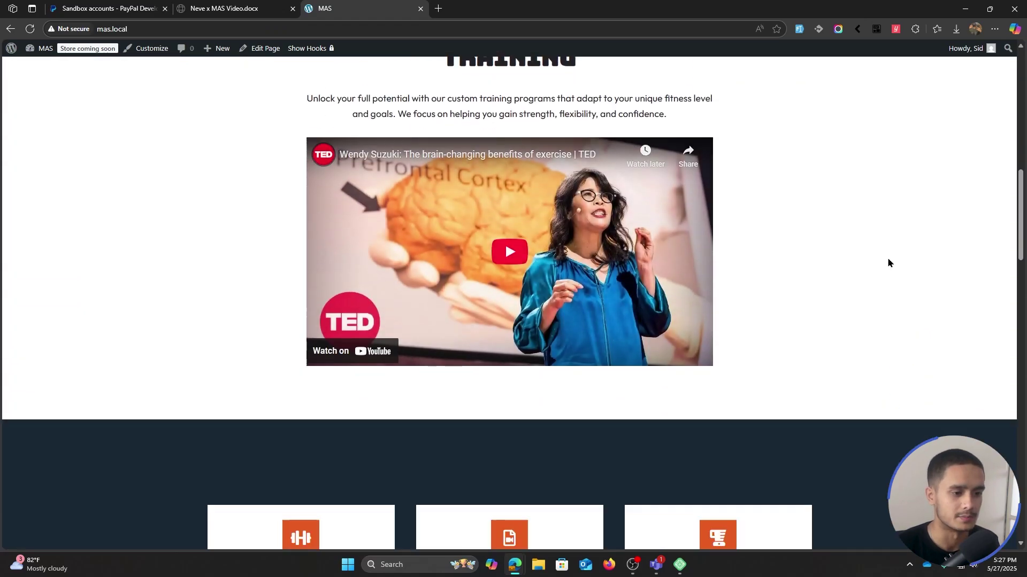
scroll(884, 313, up, 20)
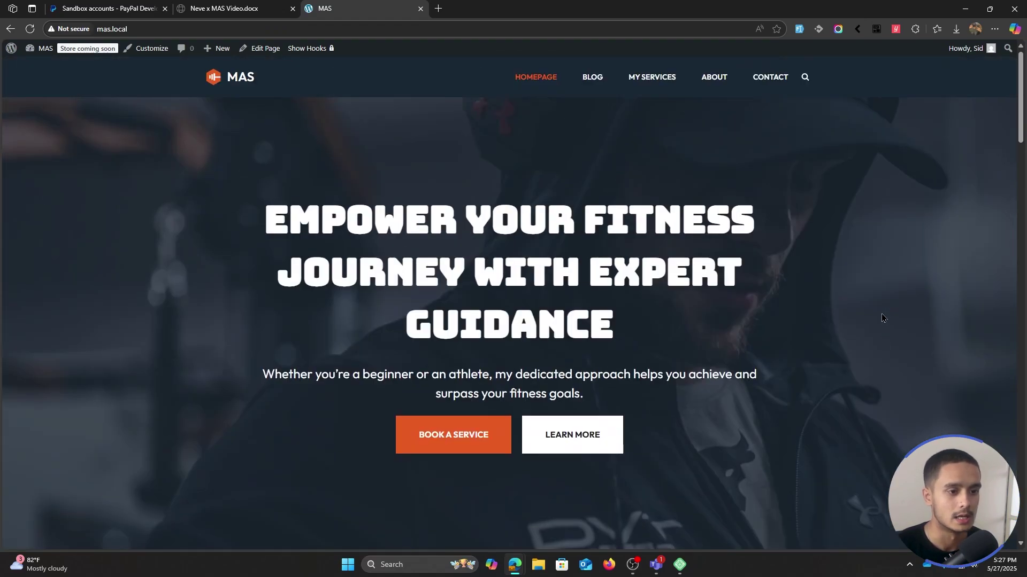
click(323, 30)
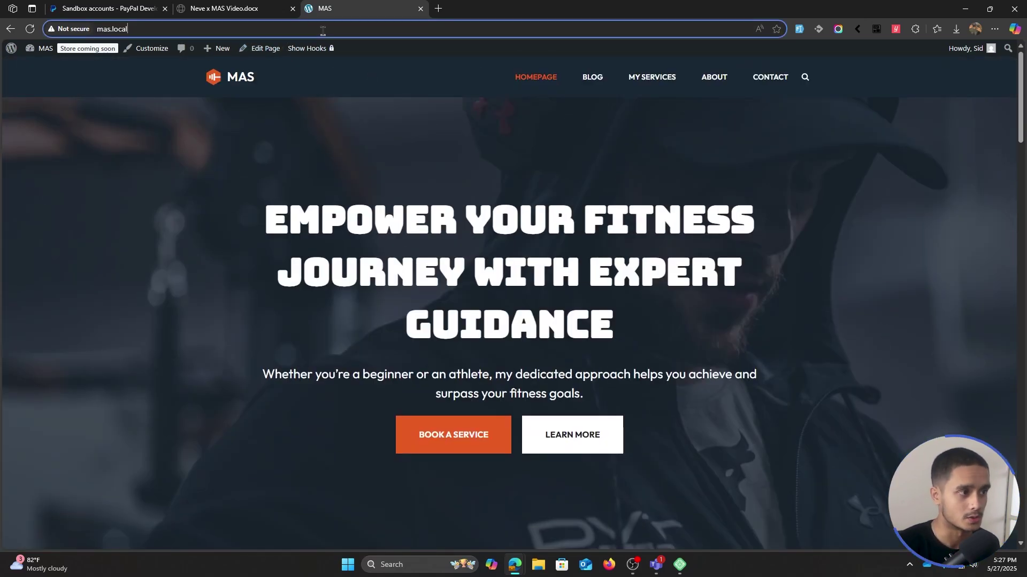
text(/courses)
key(Return)
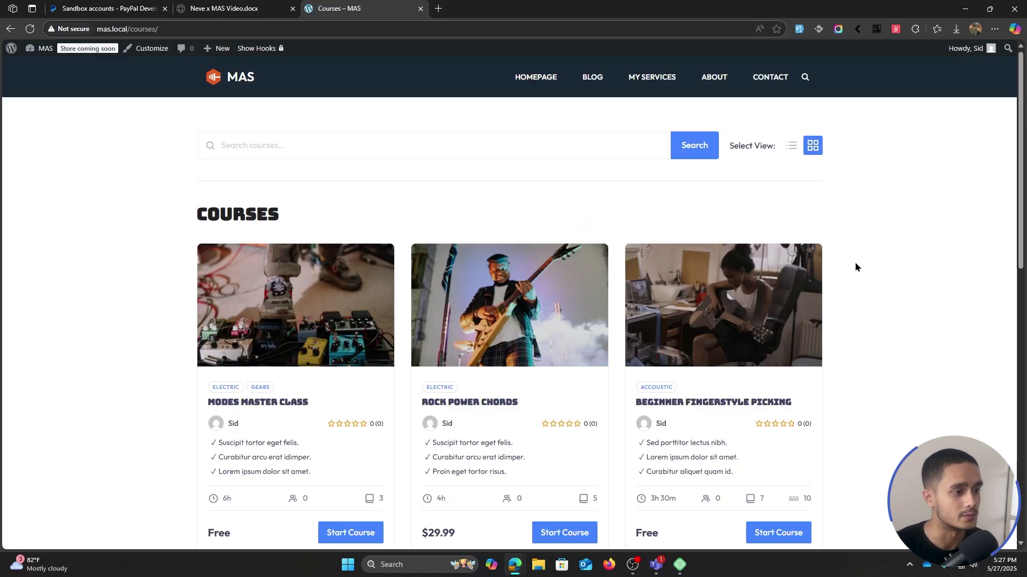
- Open the Rock Power Chords course page from the catalogue
scroll(855, 261, down, 3)
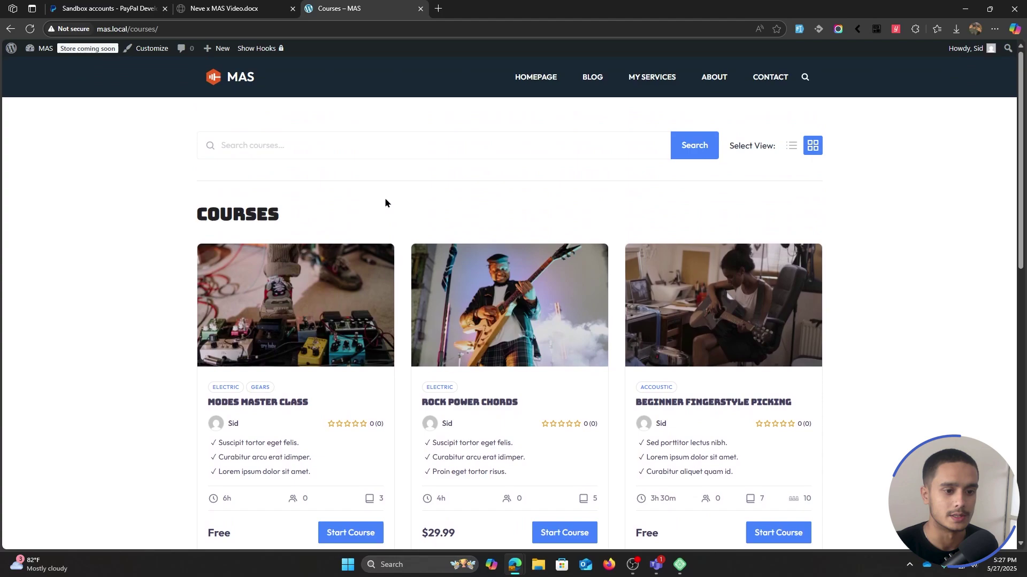
scroll(877, 305, down, 8)
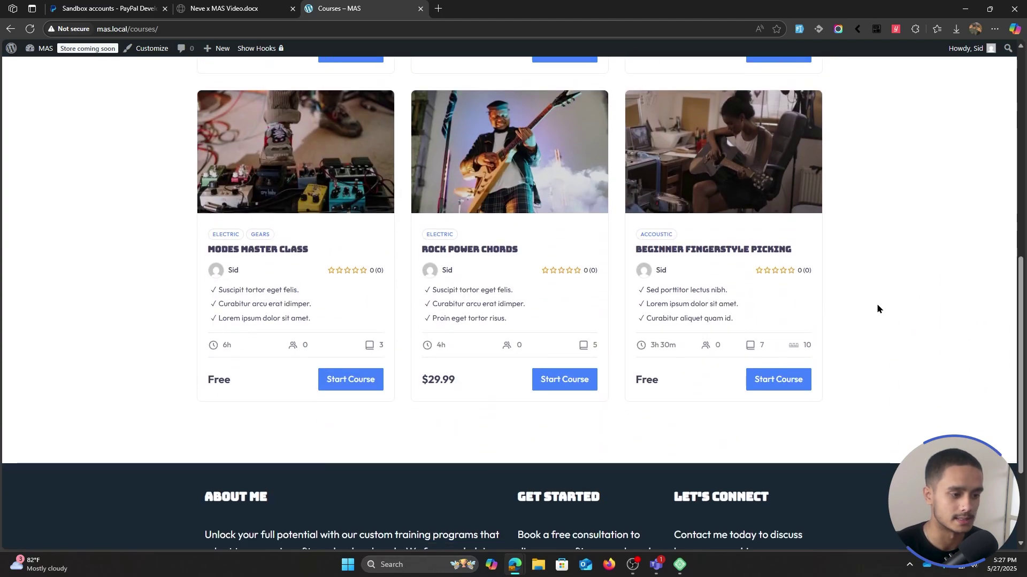
scroll(877, 309, up, 6)
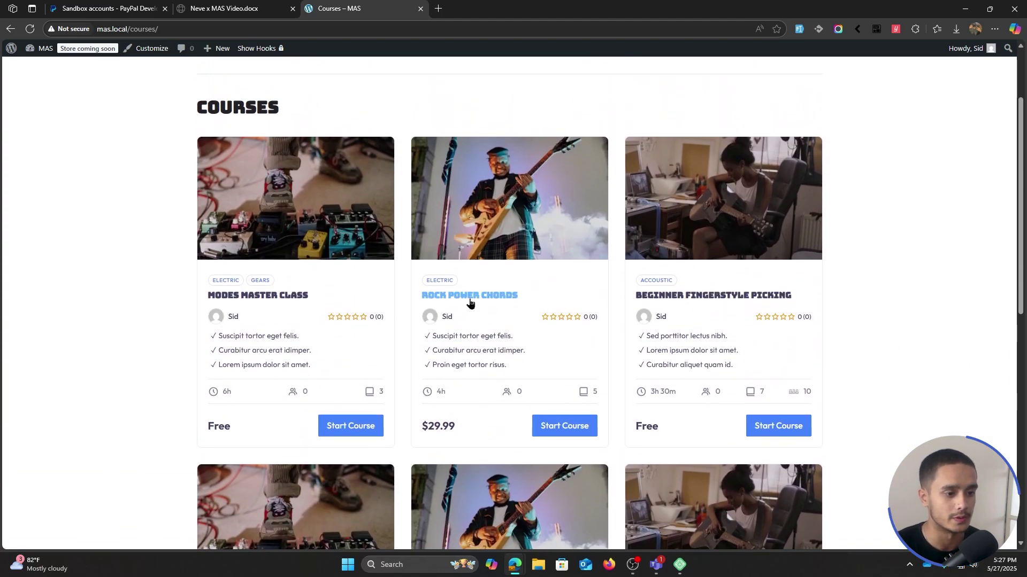
click(470, 303)
scroll(885, 196, down, 1)
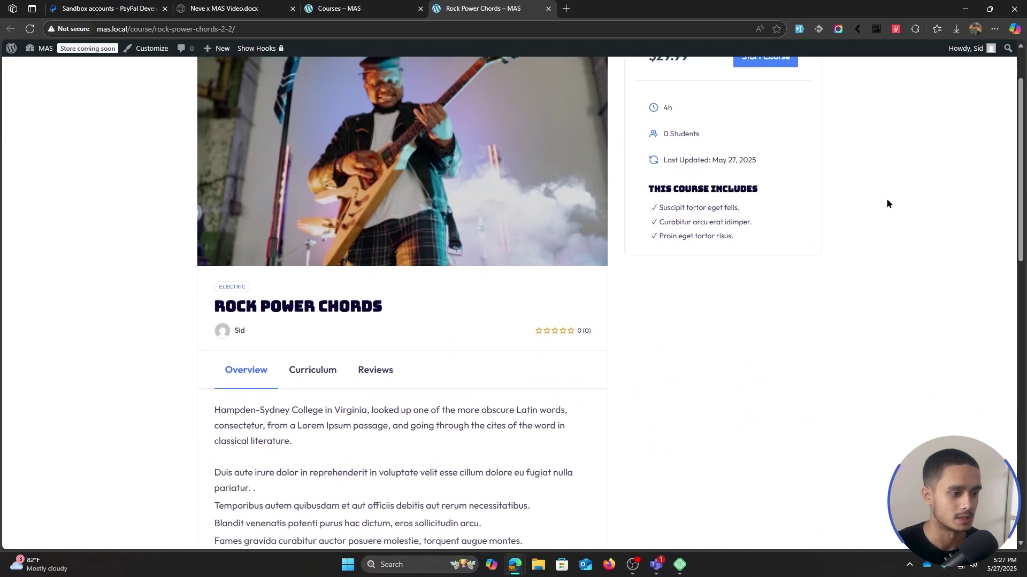
scroll(887, 203, down, 1)
scroll(886, 202, down, 4)
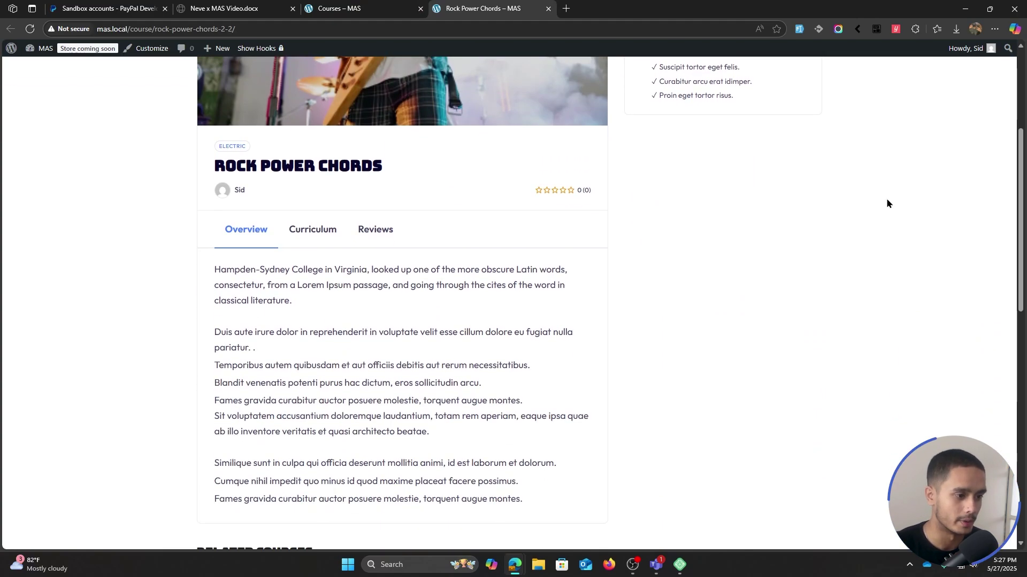
- Check the fully expanded Curriculum and the Reviews, then start the course
click(332, 127)
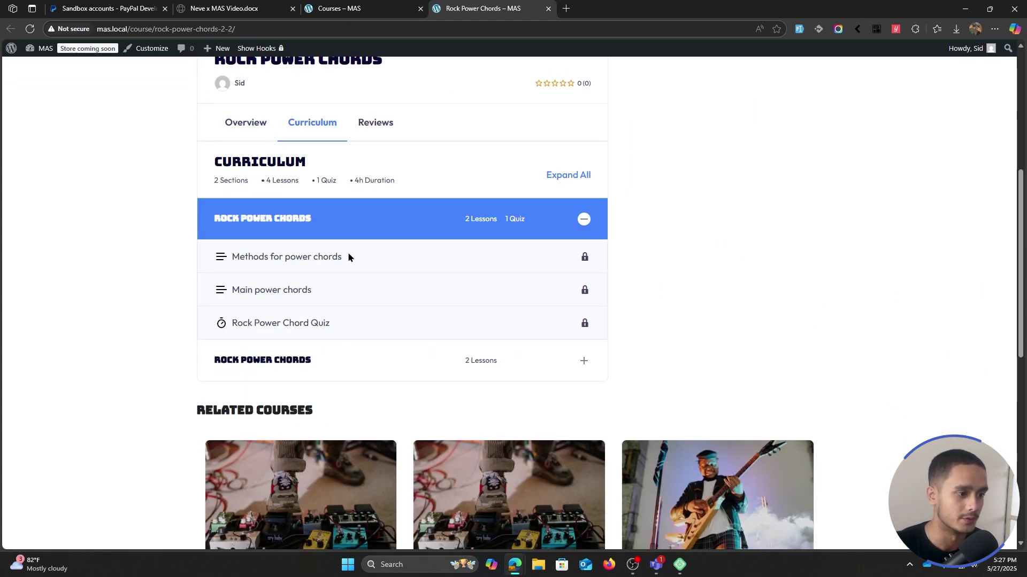
click(568, 360)
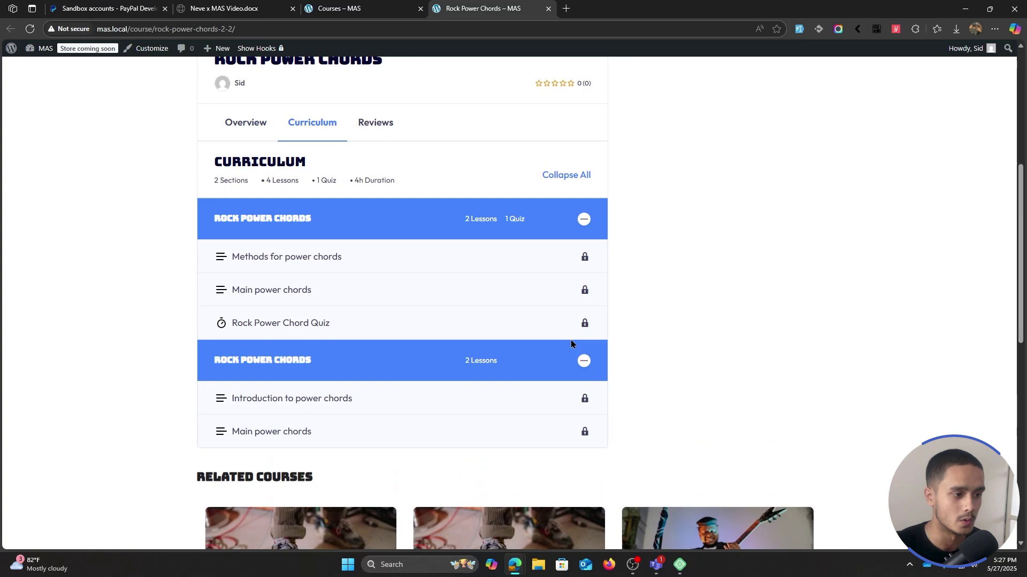
click(396, 137)
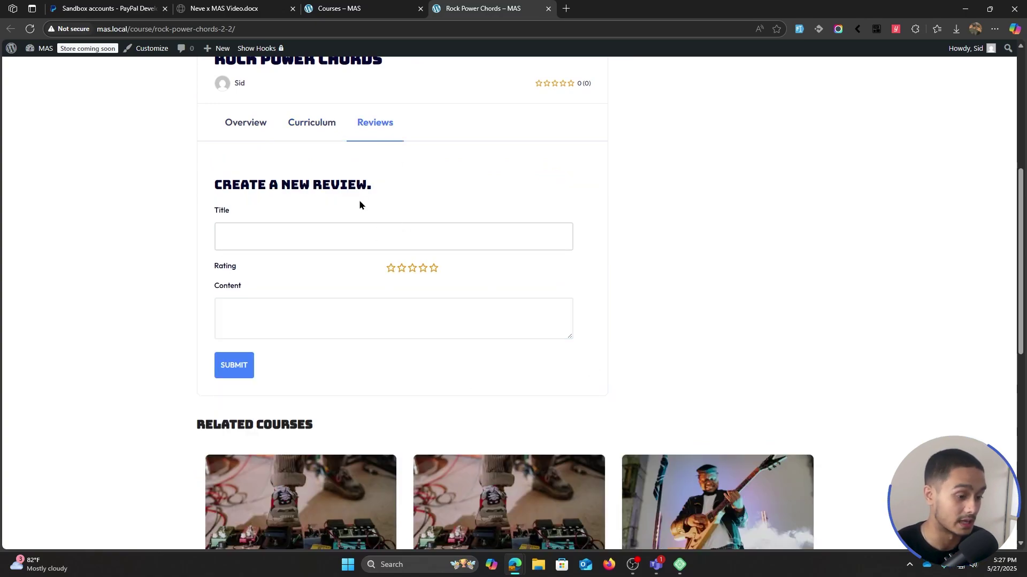
scroll(794, 358, down, 1)
scroll(794, 358, up, 6)
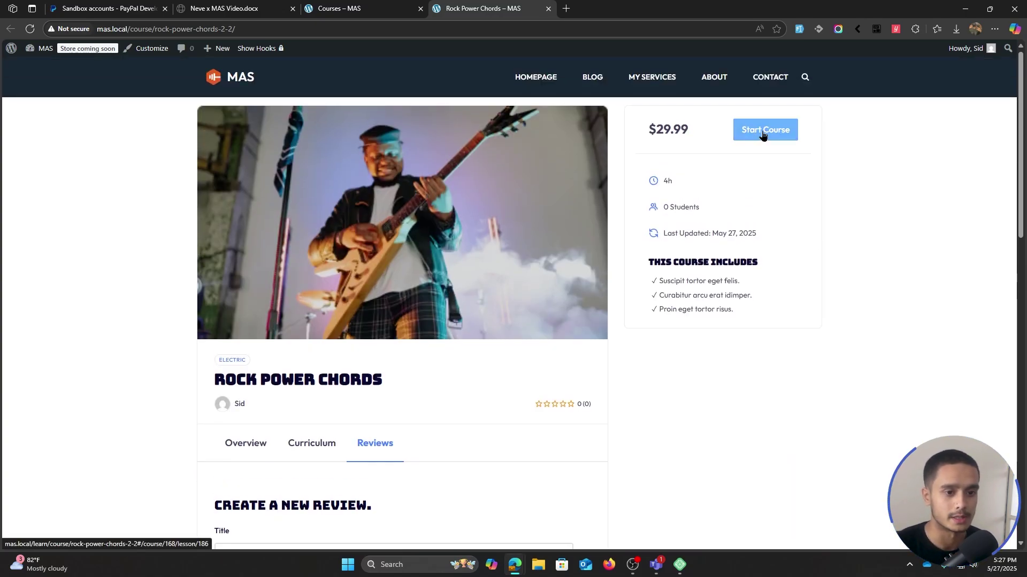
click(763, 134)
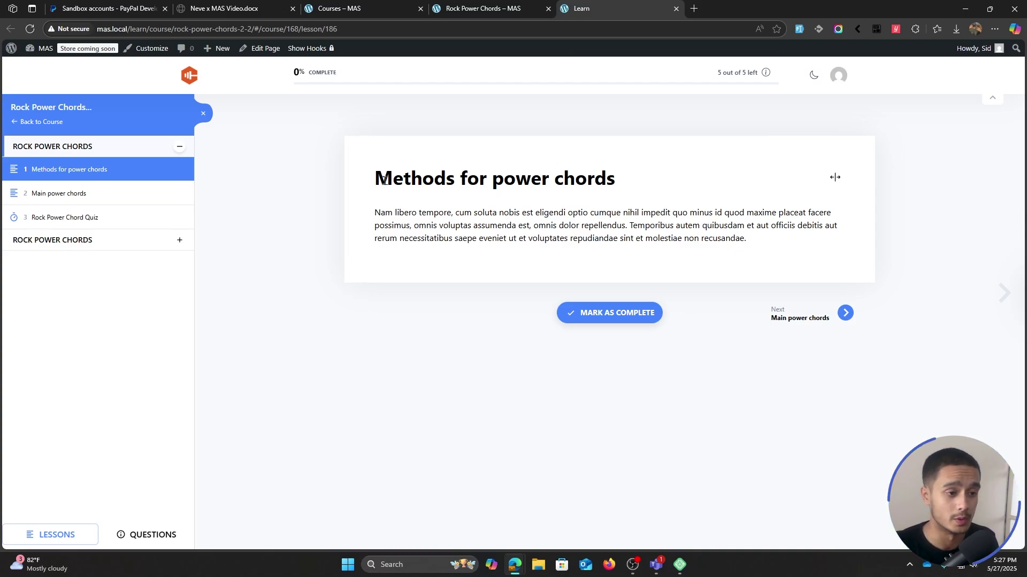
click(126, 191)
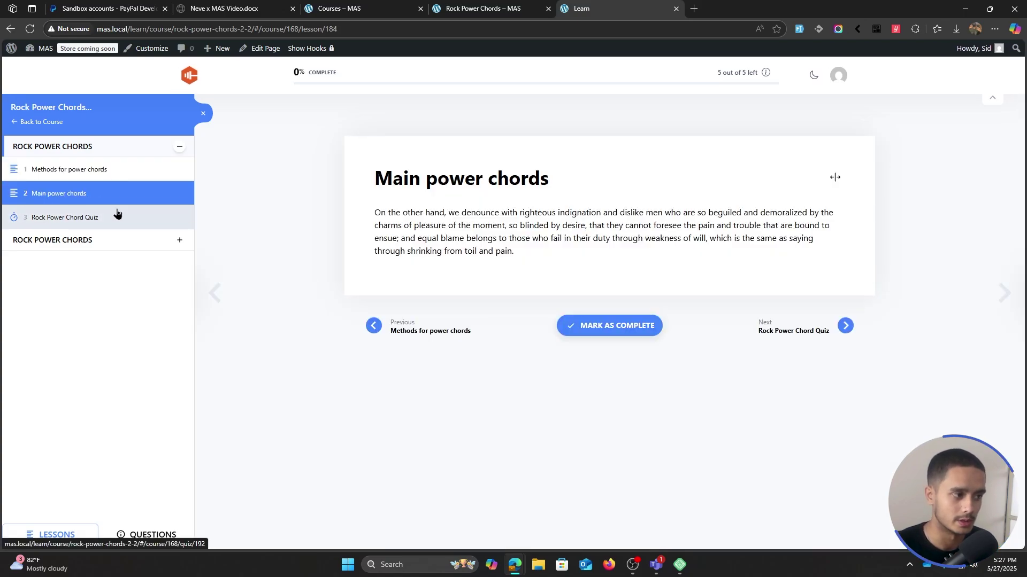
click(117, 213)
click(181, 239)
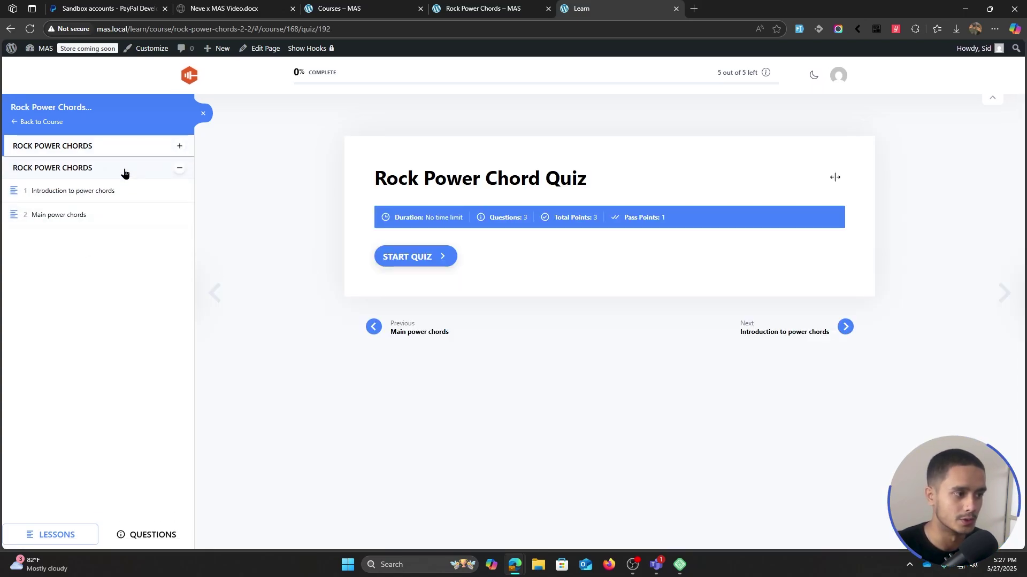
click(126, 189)
click(143, 151)
click(126, 177)
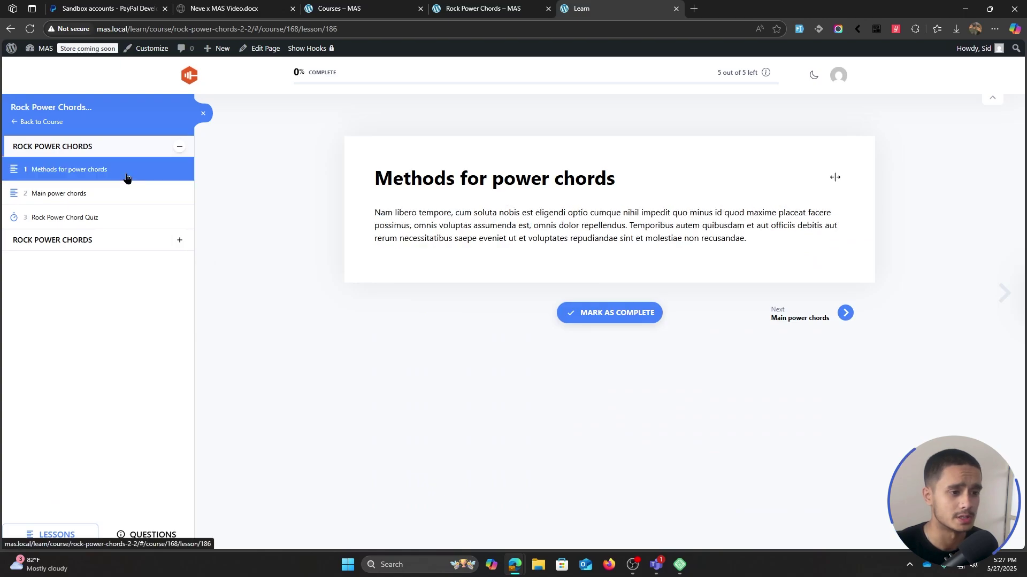
click(133, 196)
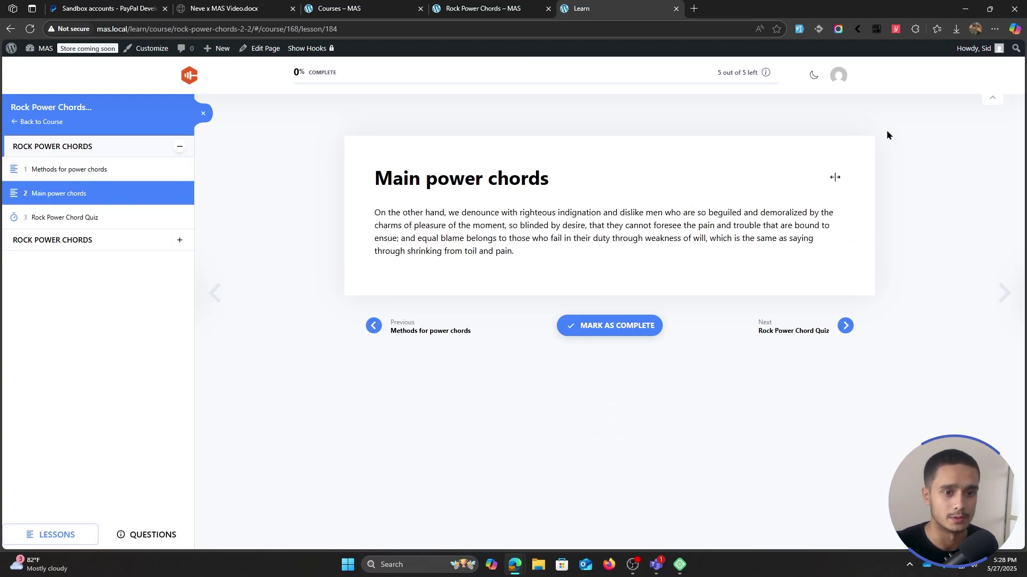
click(814, 76)
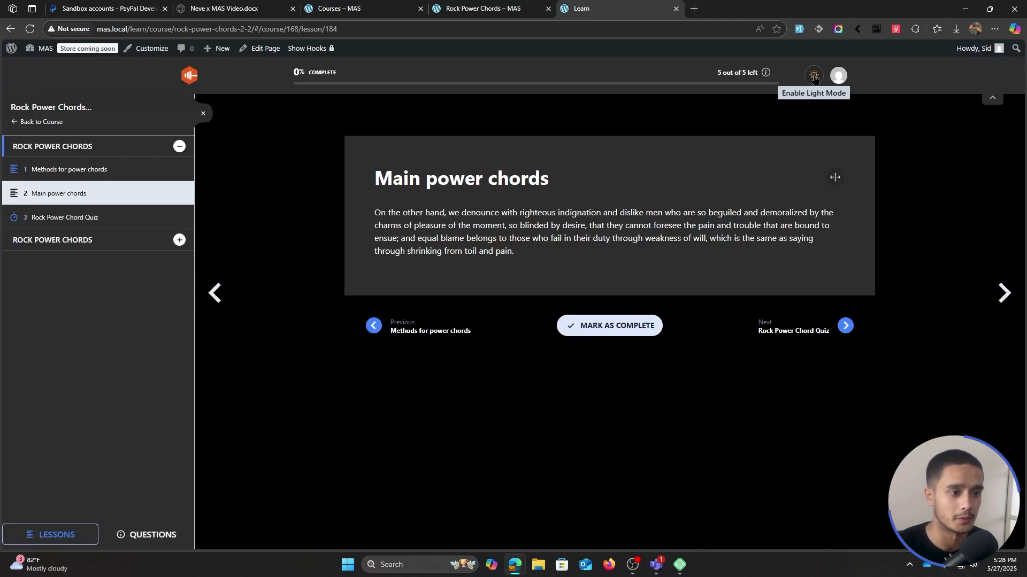
click(814, 77)
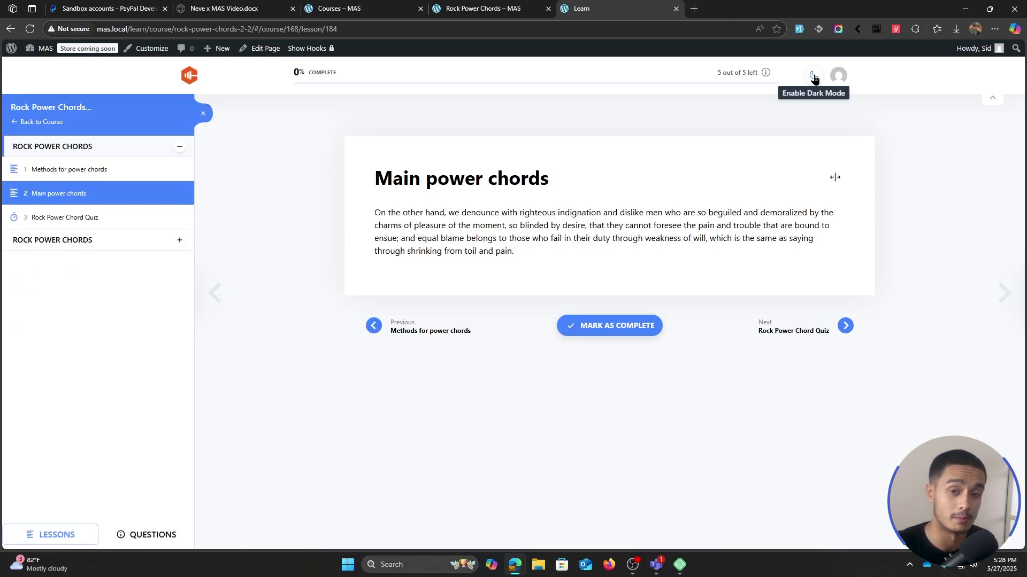
click(502, 9)
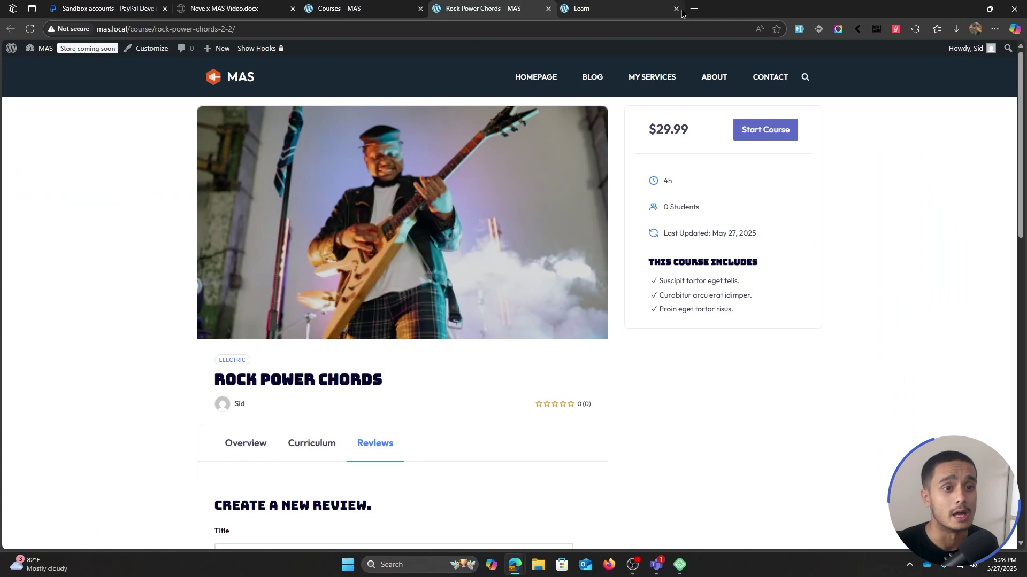
click(676, 8)
- Browse the account's Profile, Courses and Order History pages, then cancel a logout
click(374, 8)
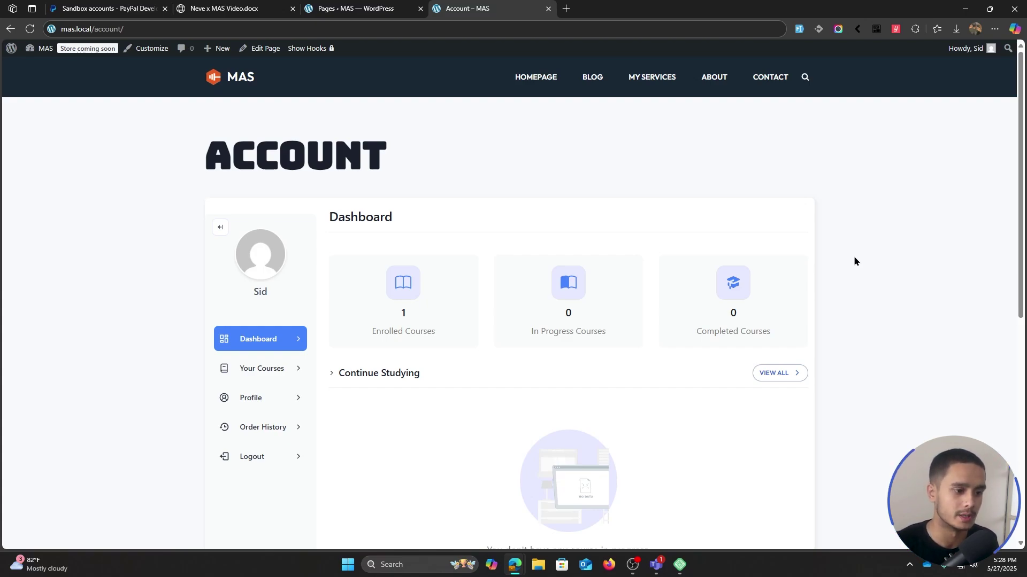
scroll(826, 259, down, 1)
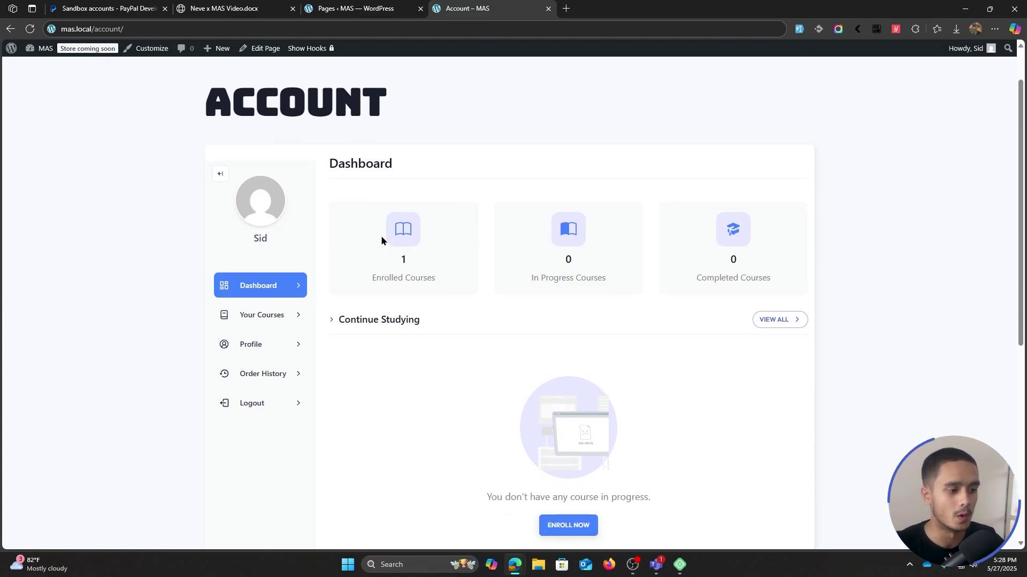
click(258, 335)
click(297, 317)
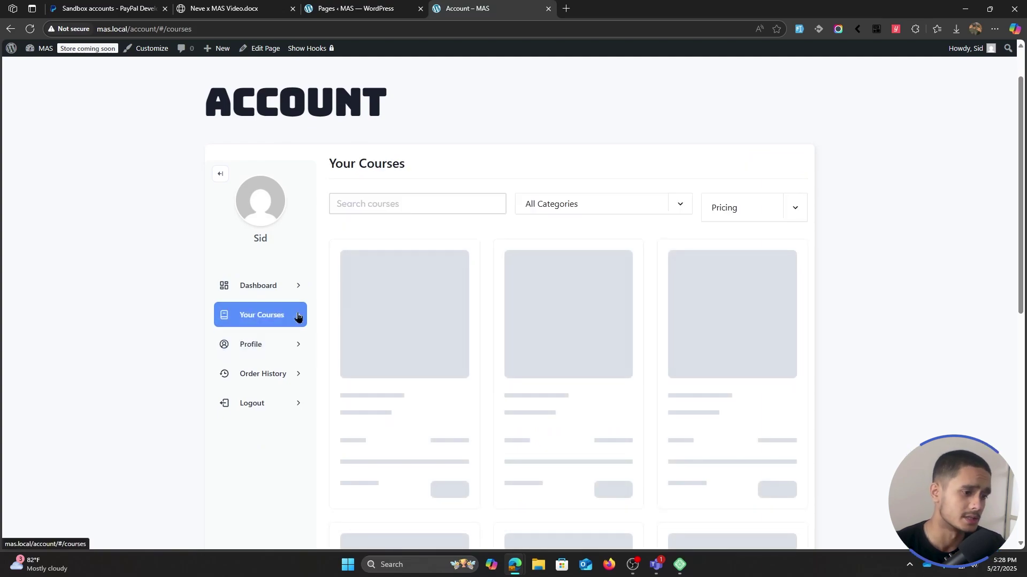
click(281, 375)
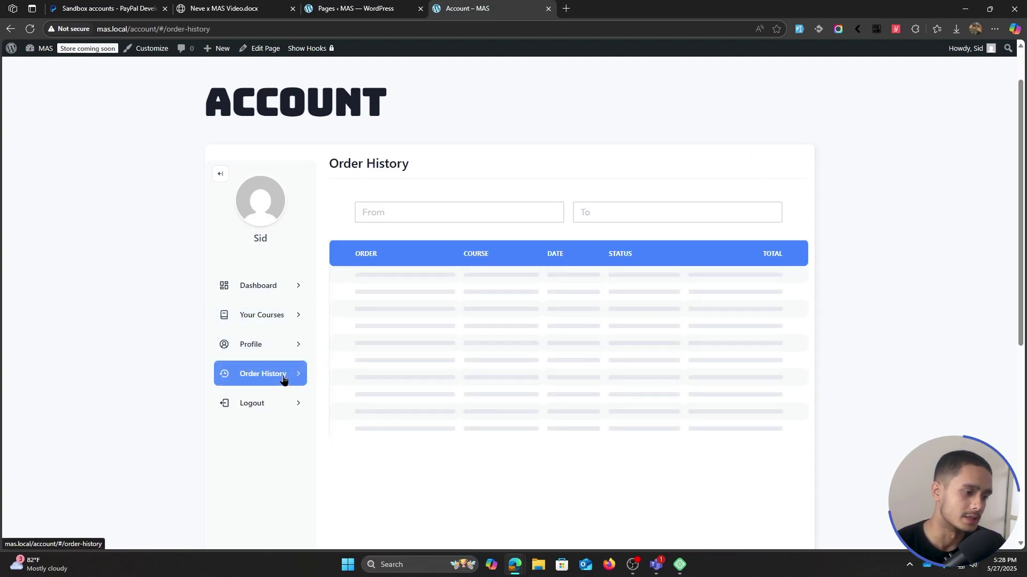
click(267, 284)
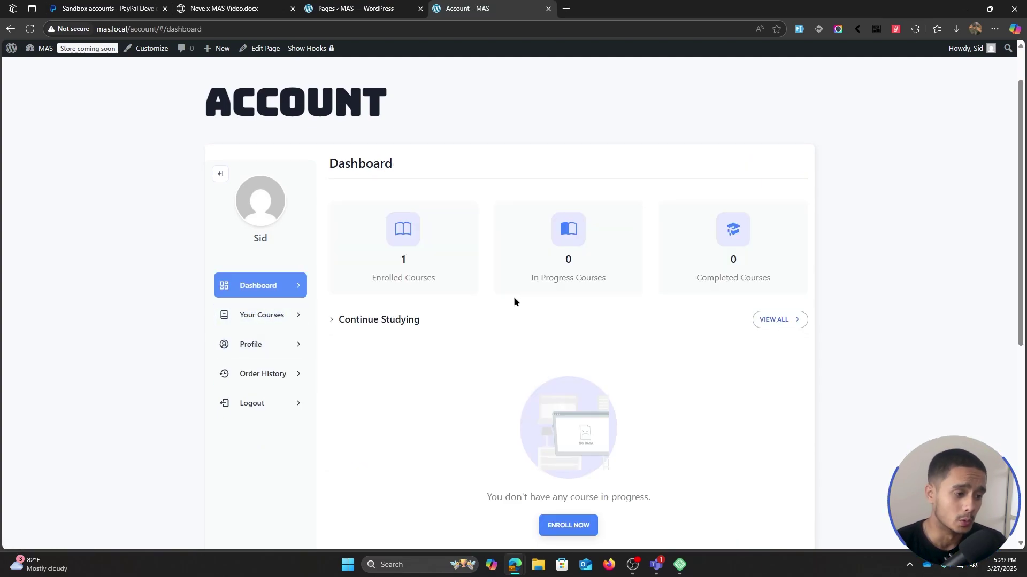
click(279, 401)
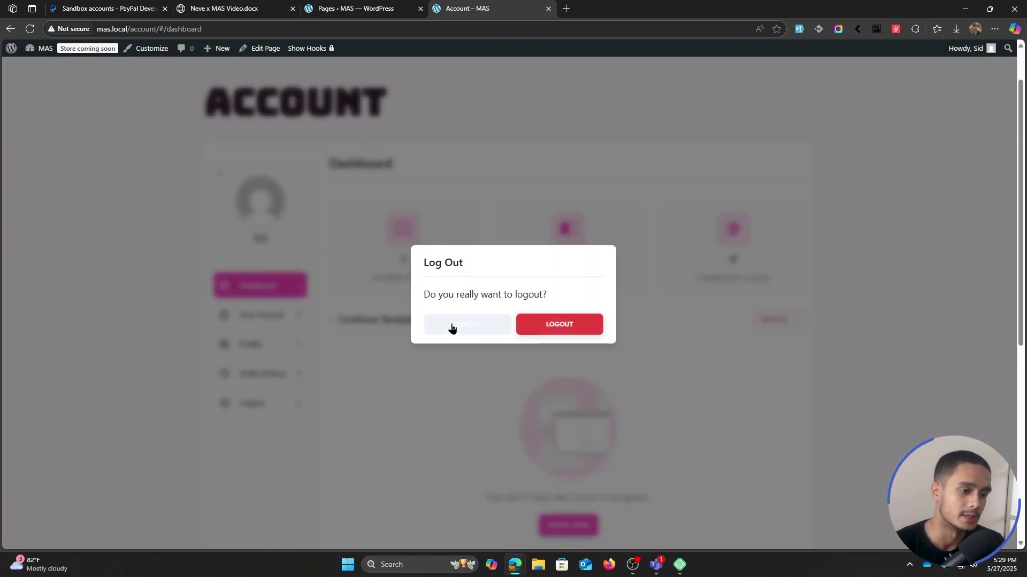
click(451, 326)
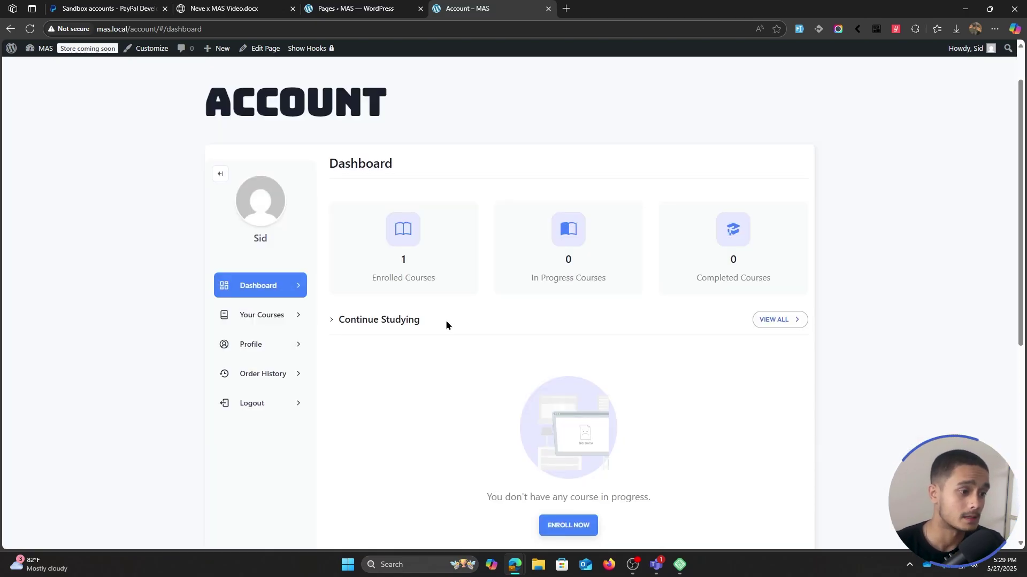
- Close the front-end account tab and open Masteriyo Courses > Add New Course
click(347, 6)
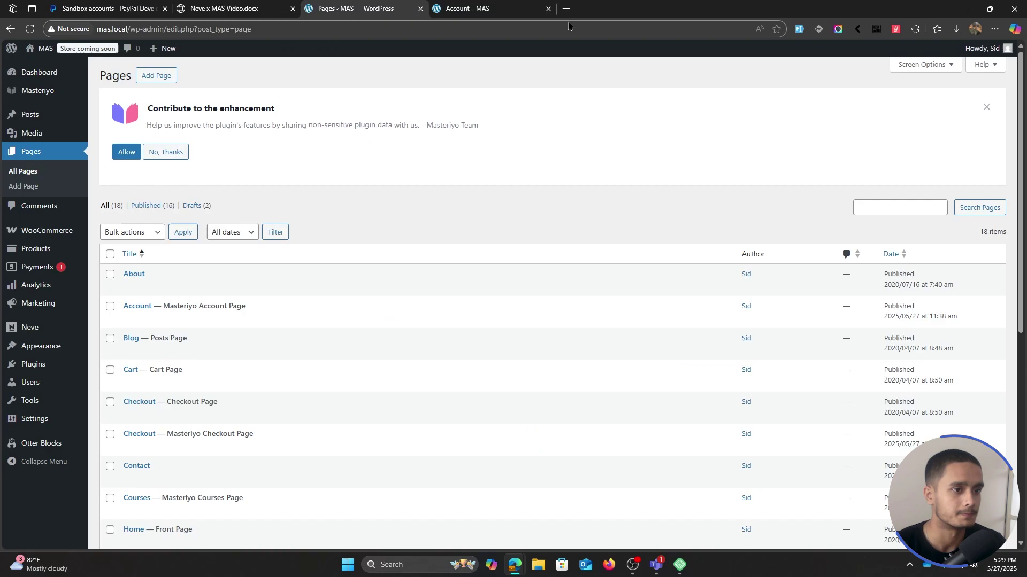
click(547, 9)
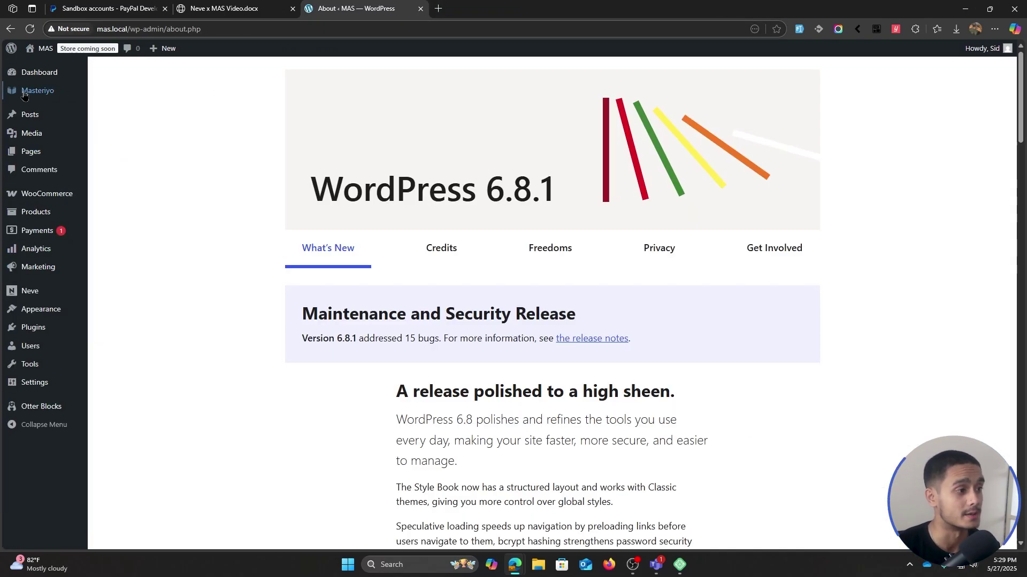
mouse_move(37, 91)
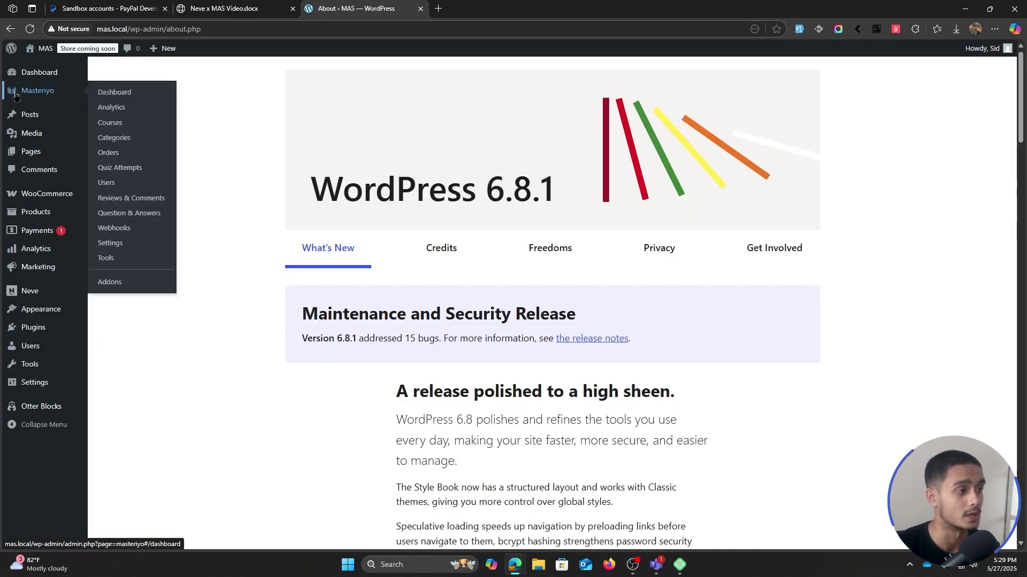
click(131, 125)
click(826, 78)
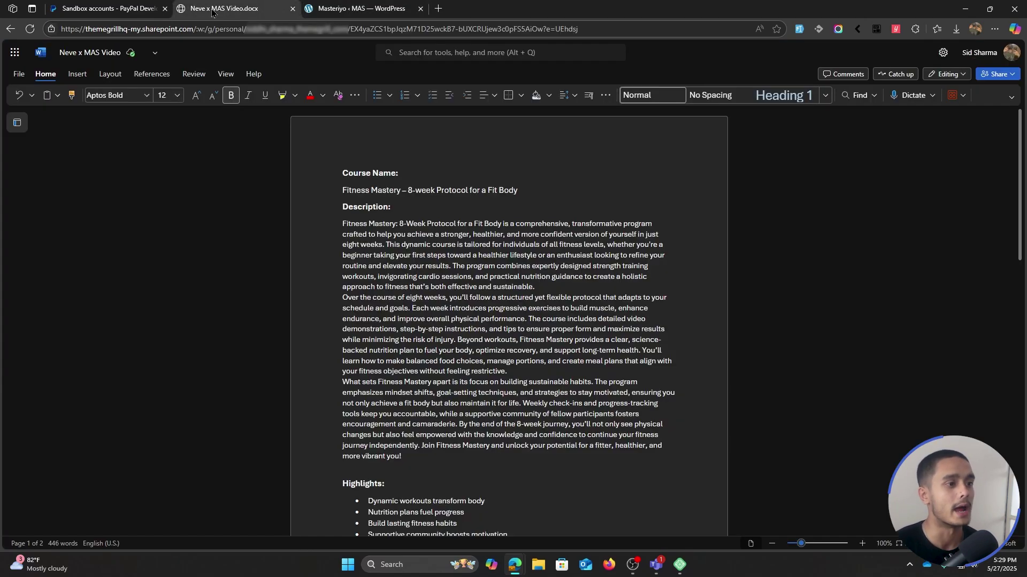
- Copy 'Fitness Mastery – 8-week Protocol for a Fit Body' from the Word outline into Course Name
click(224, 9)
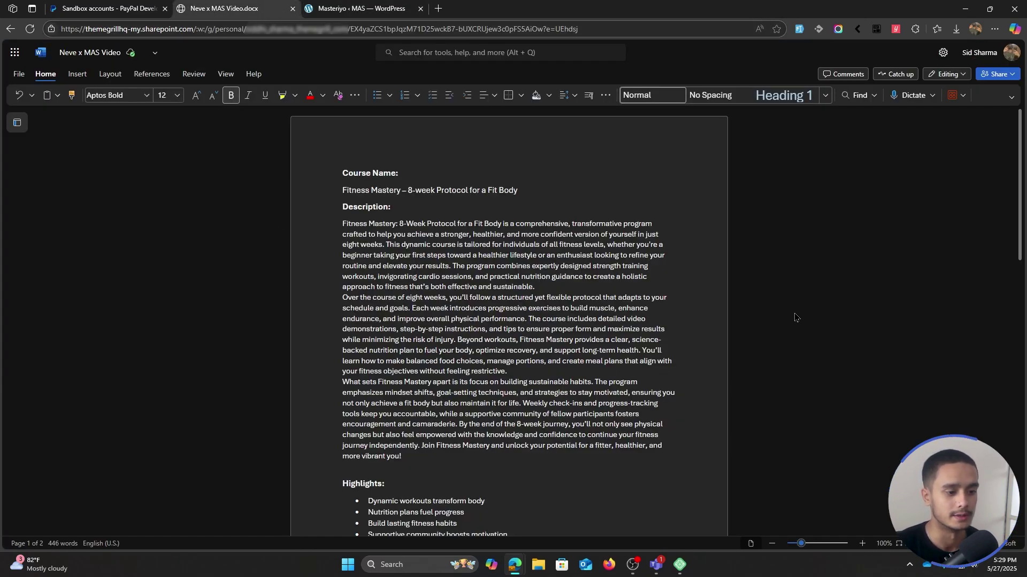
scroll(687, 291, down, 8)
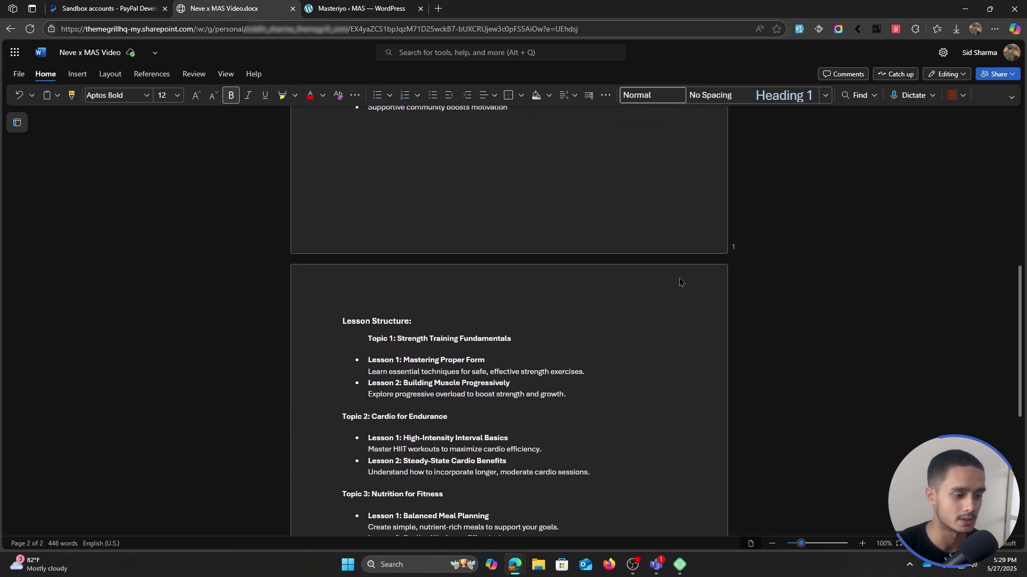
scroll(680, 281, down, 3)
scroll(680, 282, down, 3)
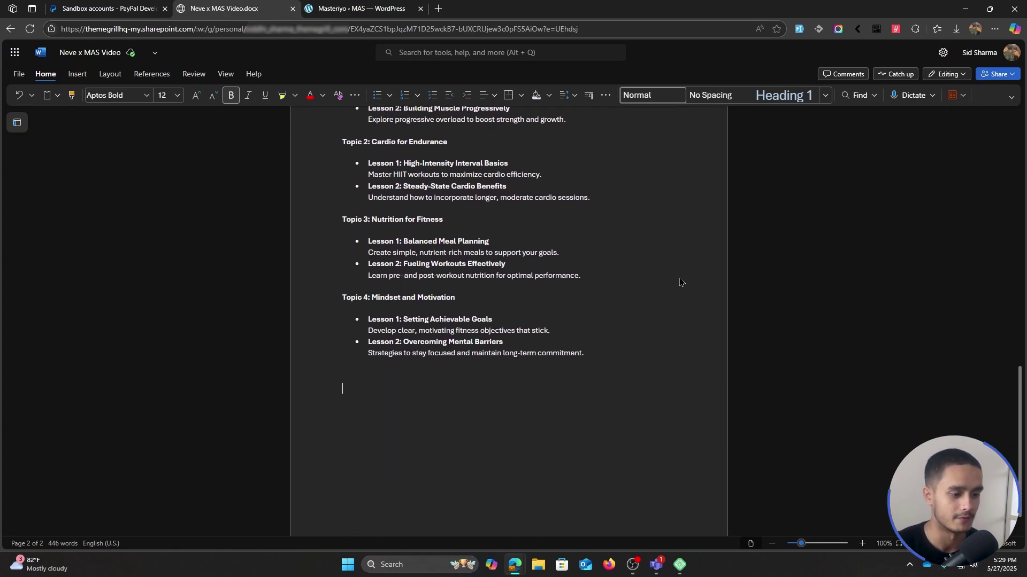
scroll(680, 282, up, 15)
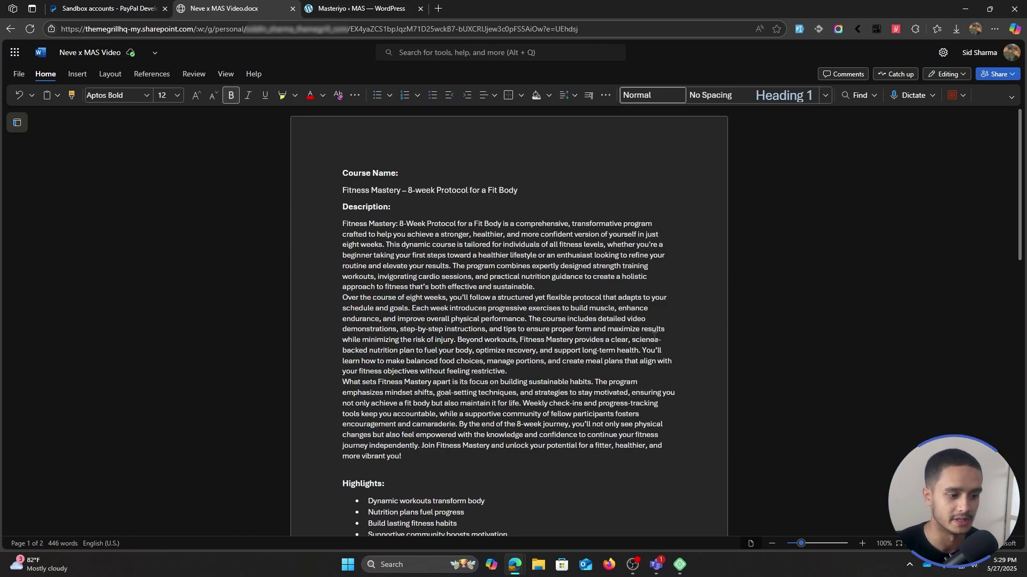
scroll(653, 335, down, 4)
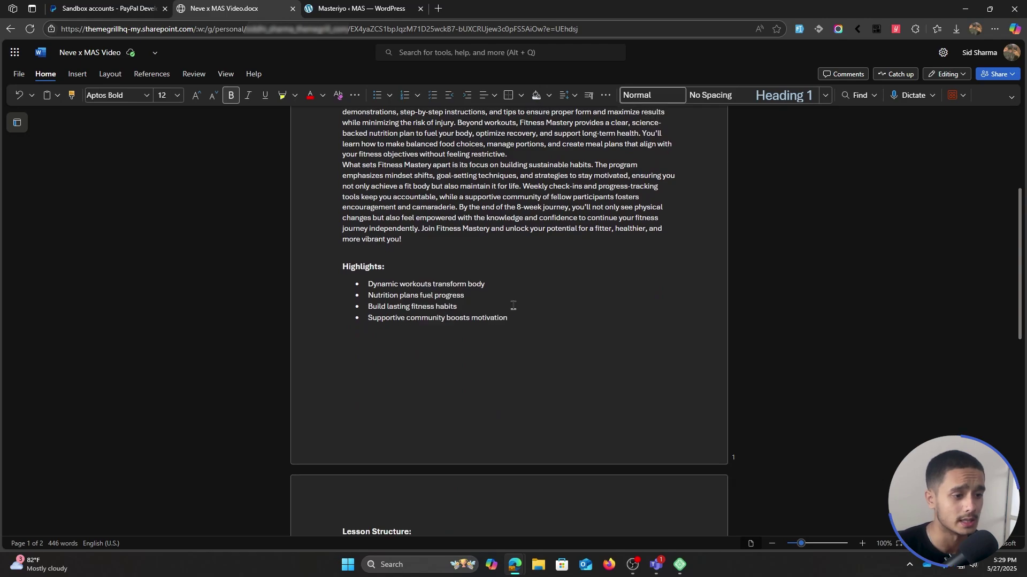
scroll(702, 227, down, 7)
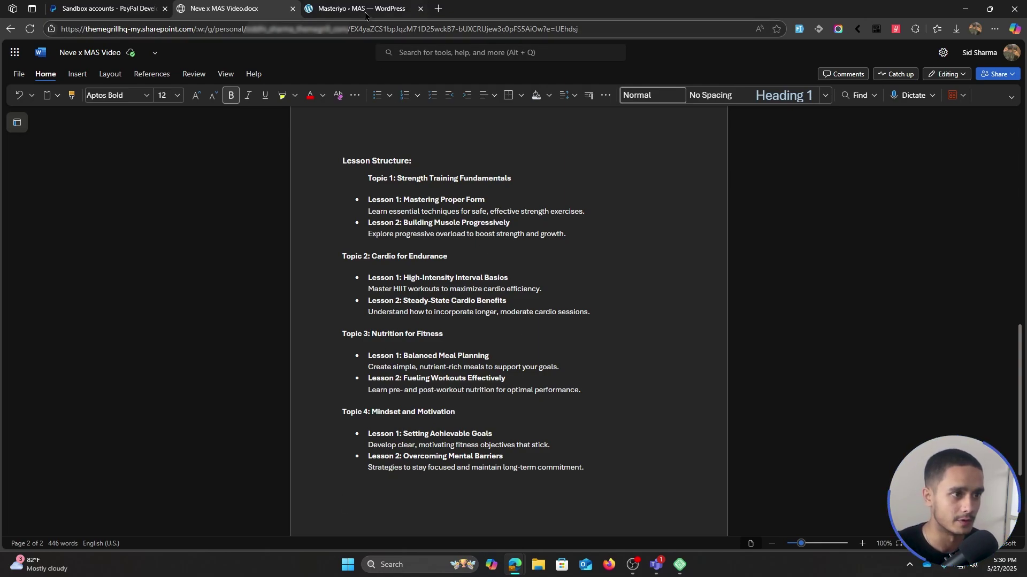
scroll(535, 214, up, 12)
drag(533, 190, 343, 195)
key(ctrl+c)
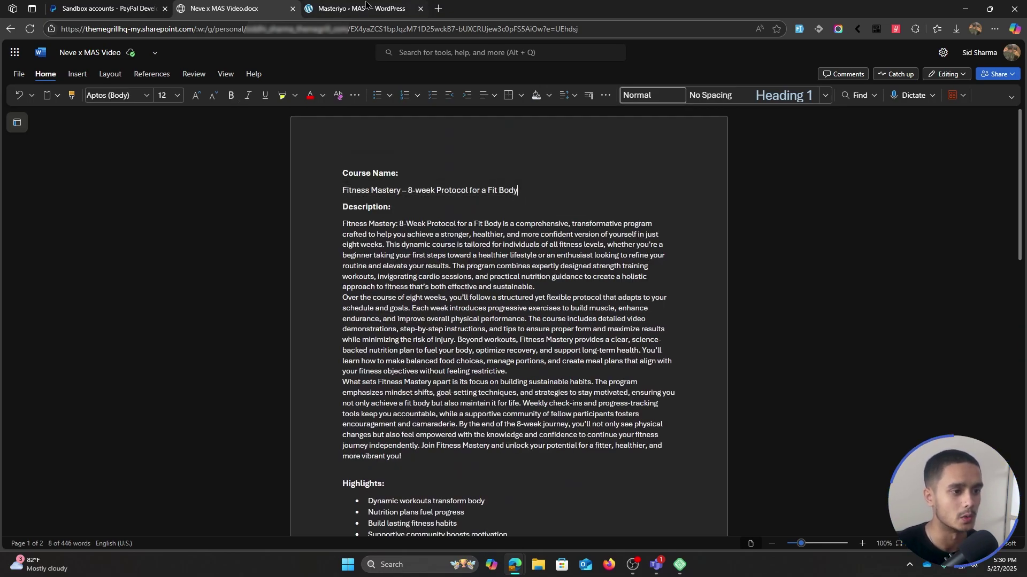
key(ctrl+Tab)
key(ctrl+v)
- Copy the three description paragraphs from the outline document into Course Description
key(ctrl+shift+Tab)
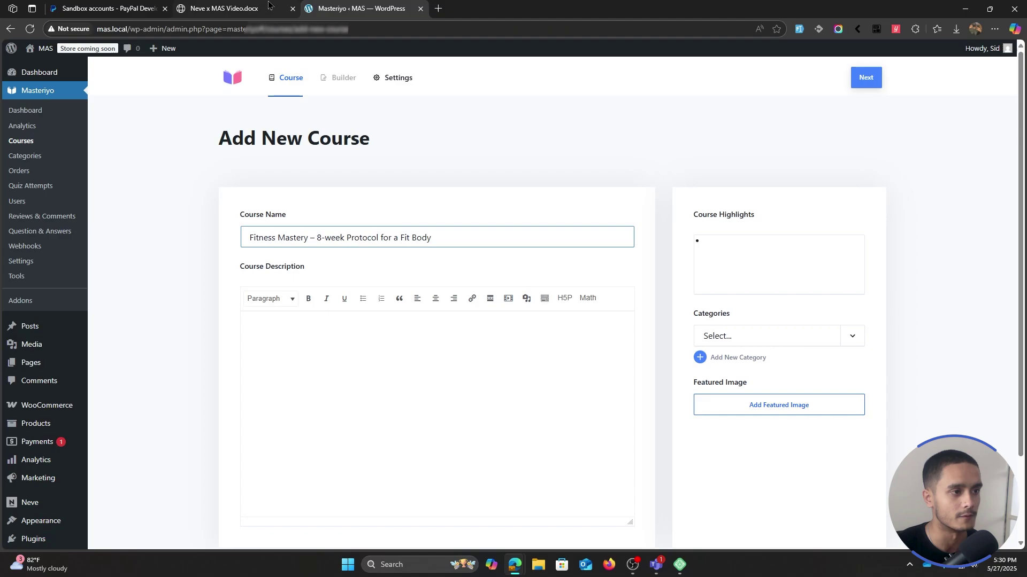
mouse_move(339, 227)
mouse_down()
mouse_move(668, 374)
mouse_move(664, 449)
mouse_move(525, 460)
mouse_up()
key(ctrl+c)
key(ctrl+Tab)
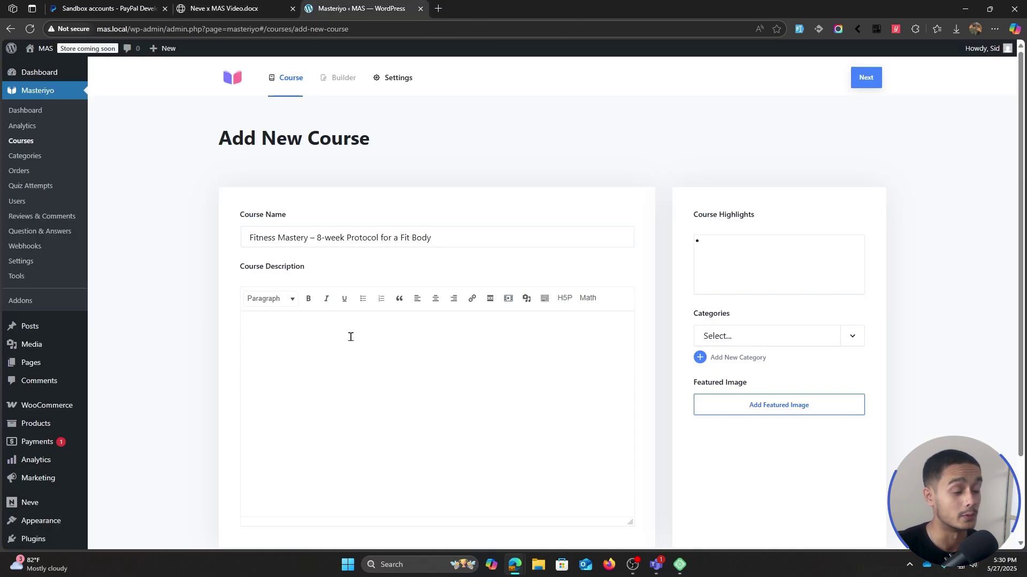
click(351, 336)
scroll(351, 335, down, 1)
key(ctrl+v)
scroll(432, 386, up, 3)
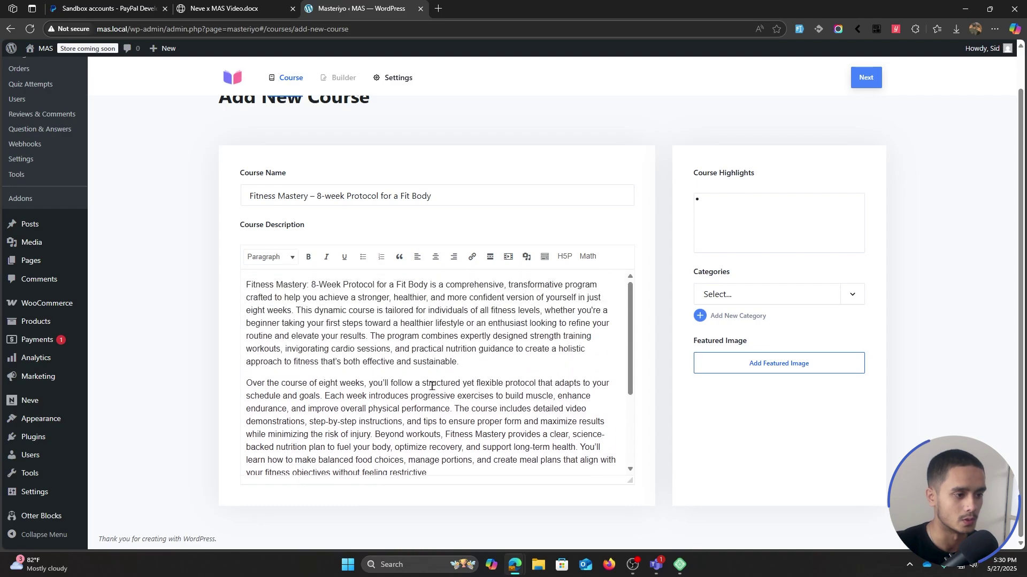
scroll(432, 386, down, 3)
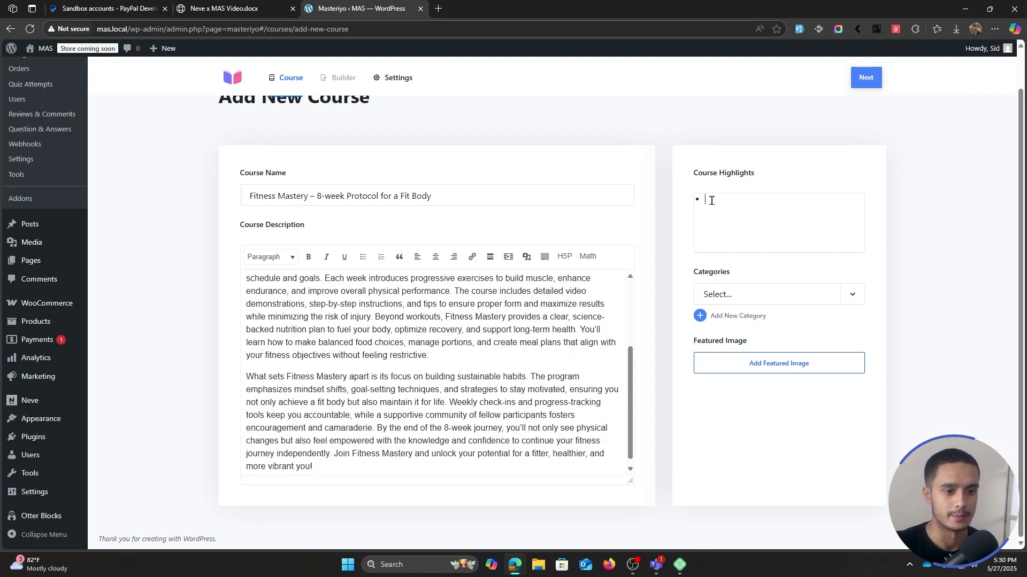
scroll(600, 209, up, 1)
- Paste the four course highlights into Course Highlights and remove the empty lines between them
key(ctrl+shift+Tab)
key(ctrl+Tab)
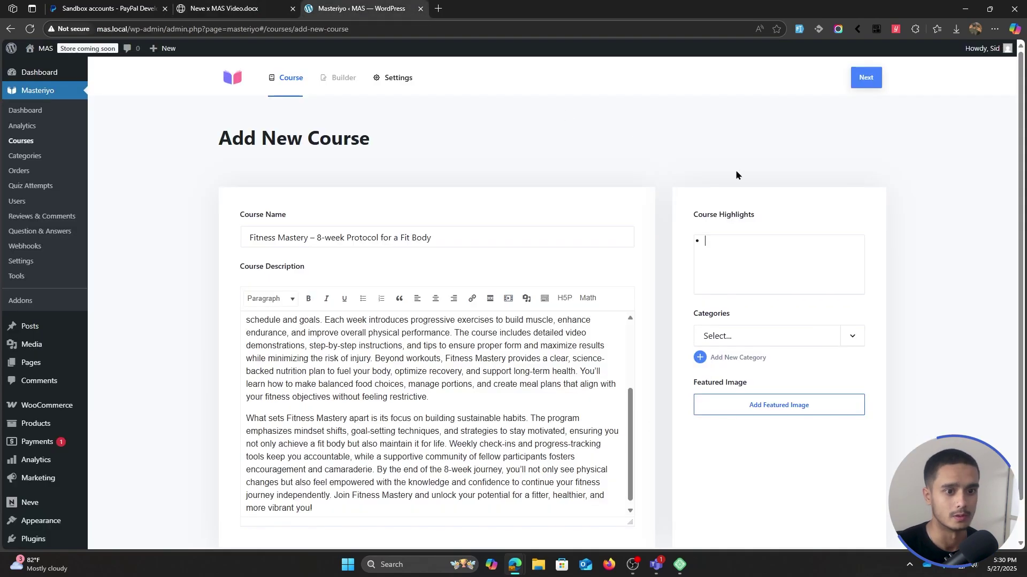
key(ctrl+v)
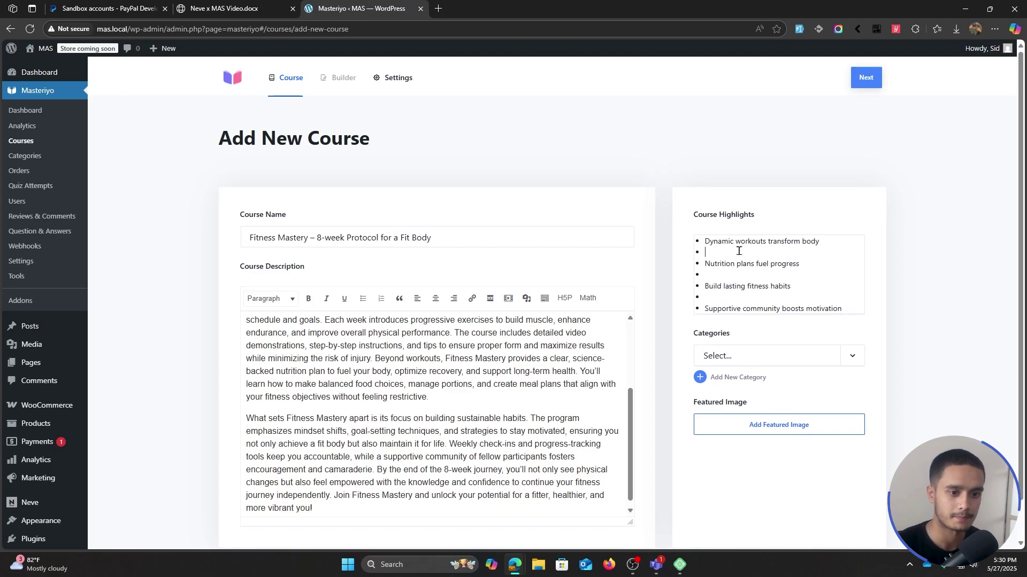
key(Delete)
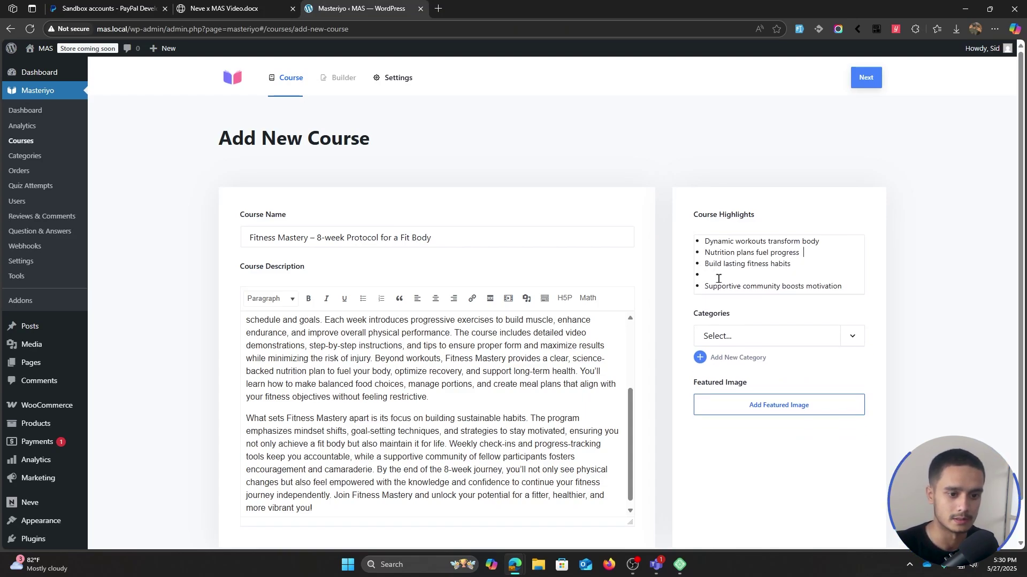
key(Down)
key(BackSpace)
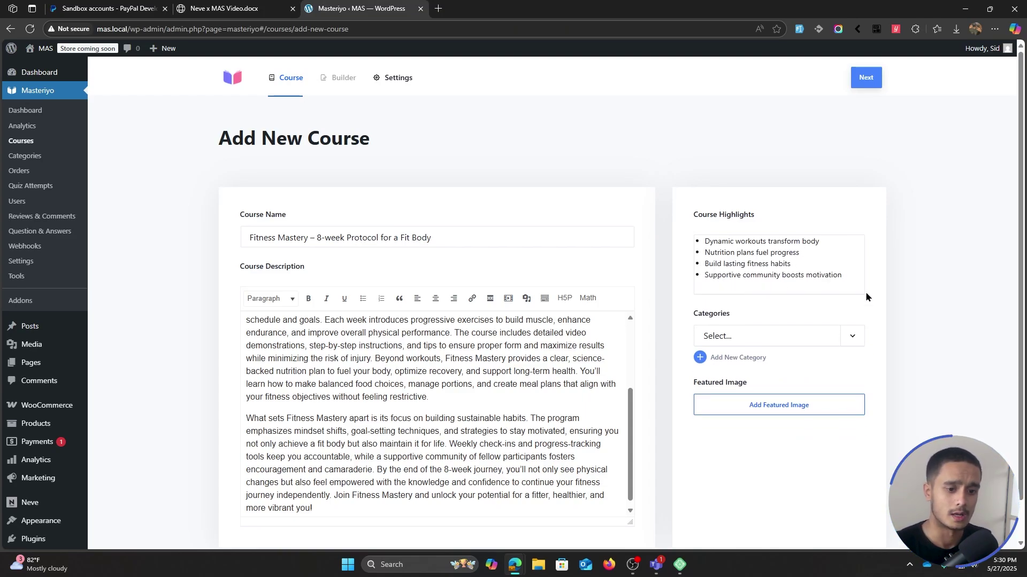
scroll(764, 246, down, 2)
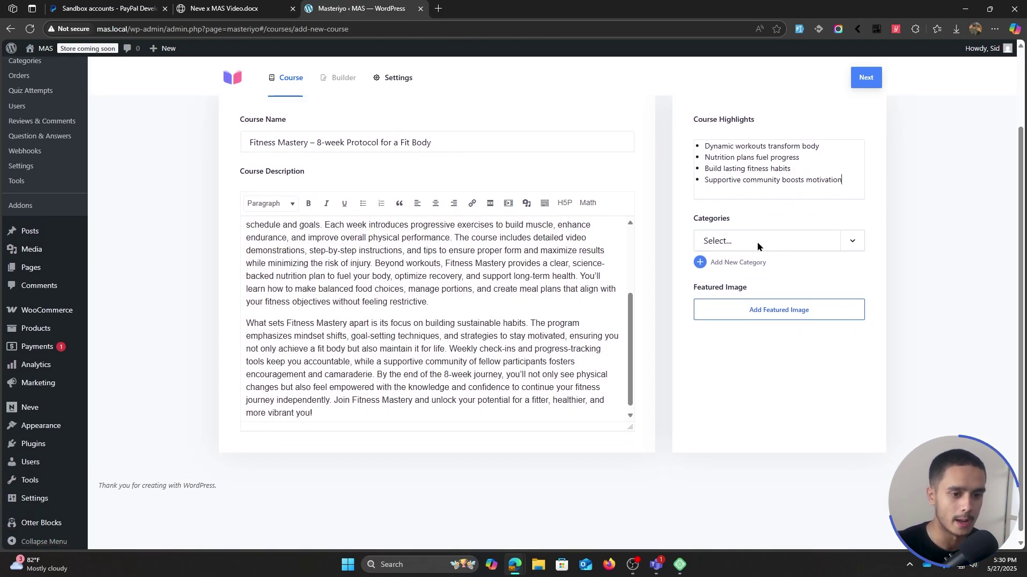
- Set the hooded-man photo from the Media Library as featured image, then continue to the Builder
click(764, 317)
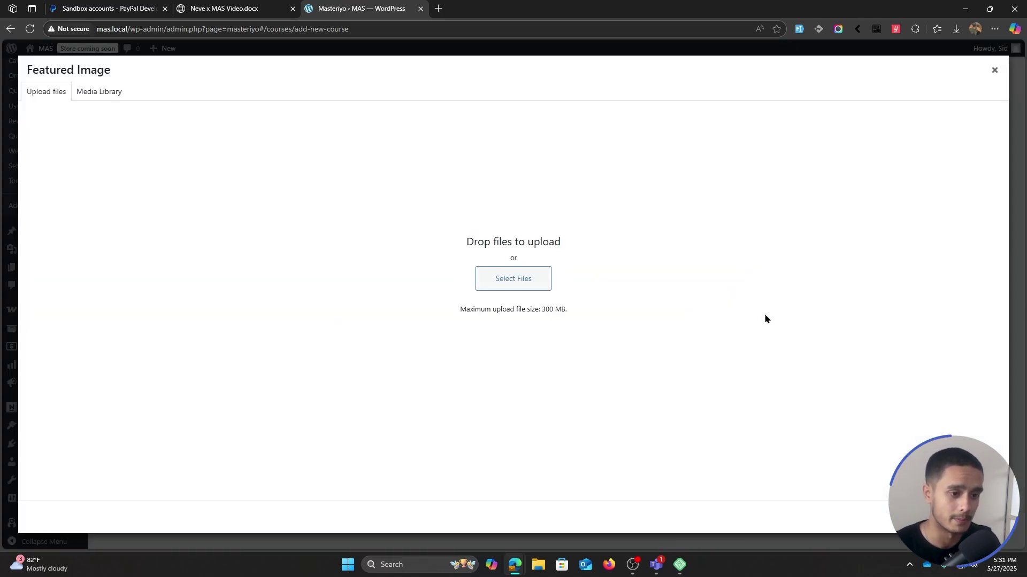
click(90, 95)
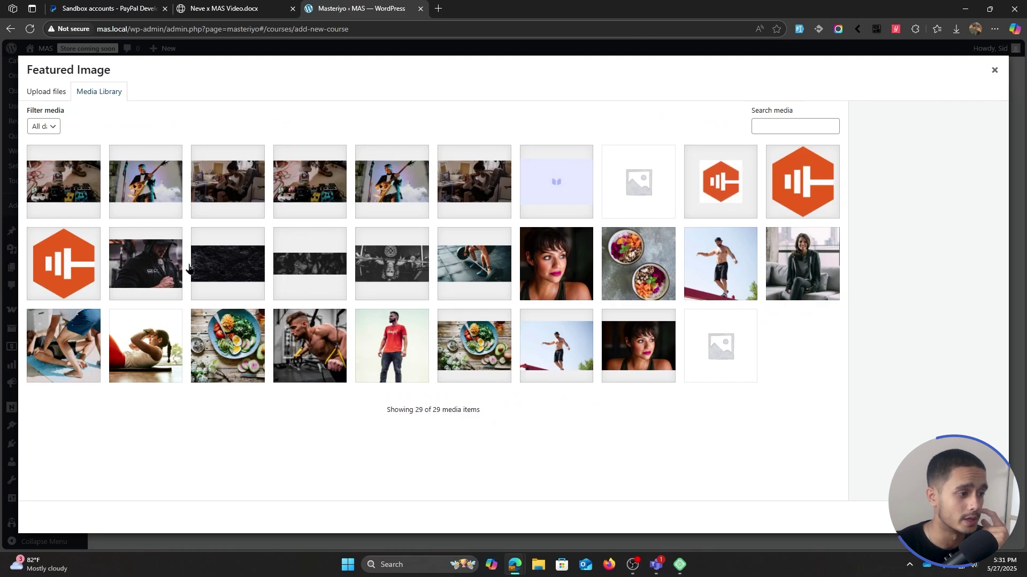
click(159, 276)
click(962, 517)
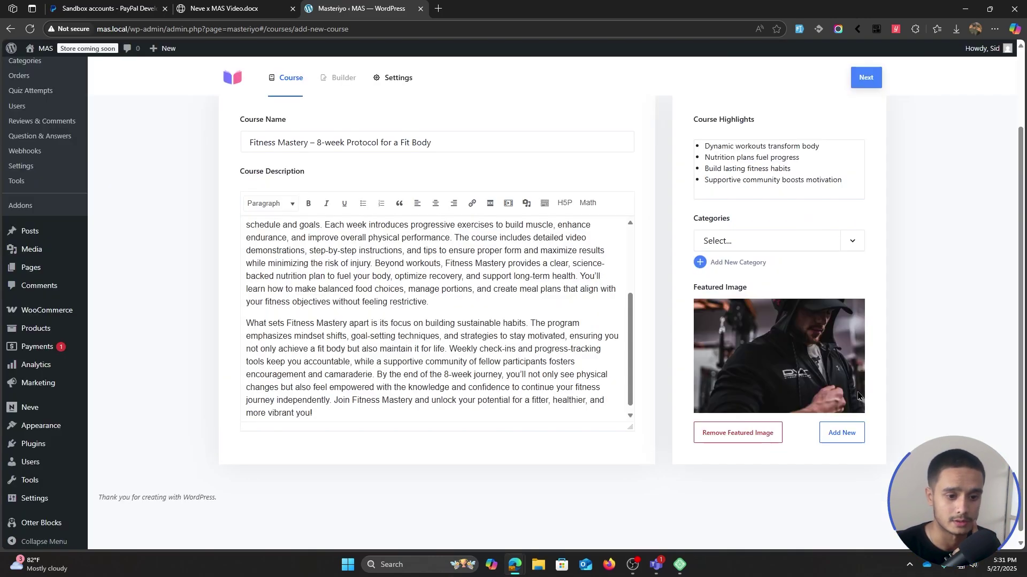
scroll(974, 294, up, 1)
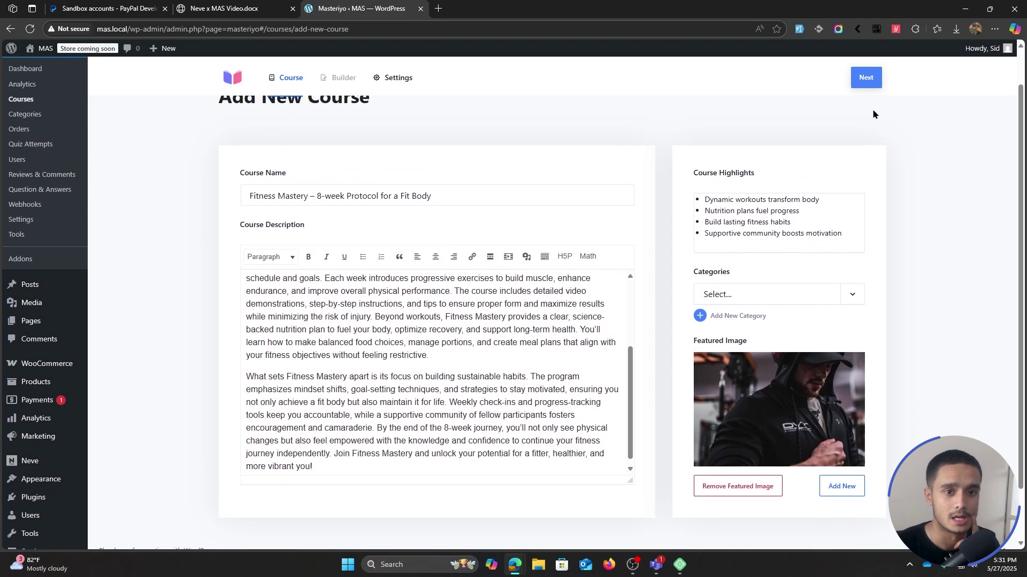
click(865, 78)
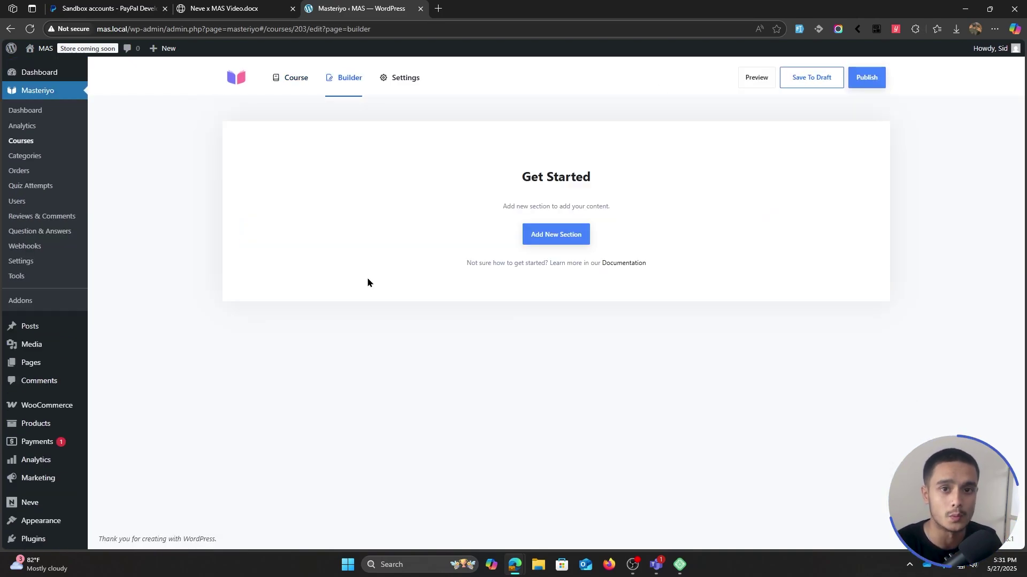
- Start a new section and copy the 'Topic 1: Strength Training Fundamentals' heading from the outline
click(571, 234)
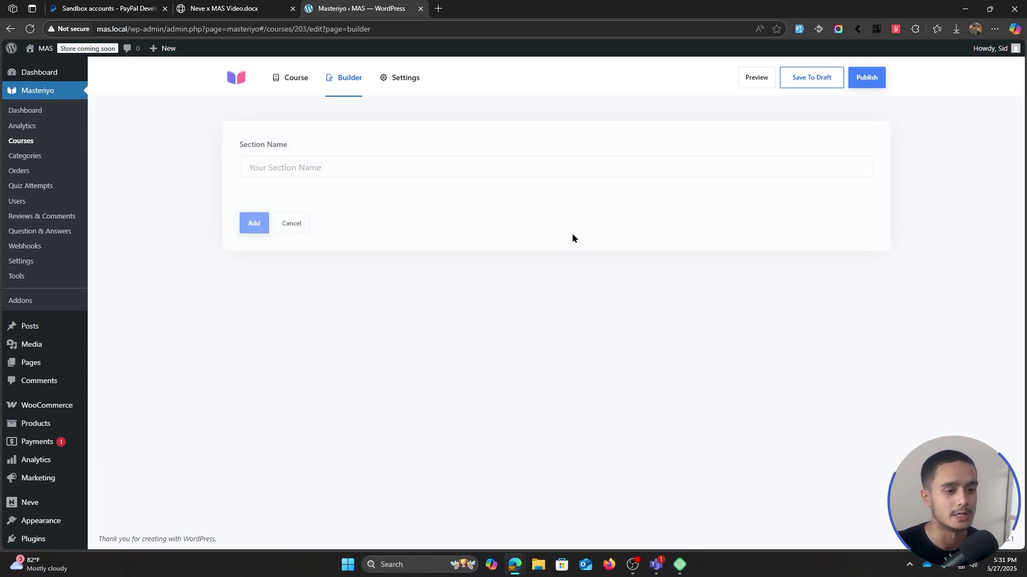
click(310, 167)
click(224, 9)
scroll(518, 287, down, 5)
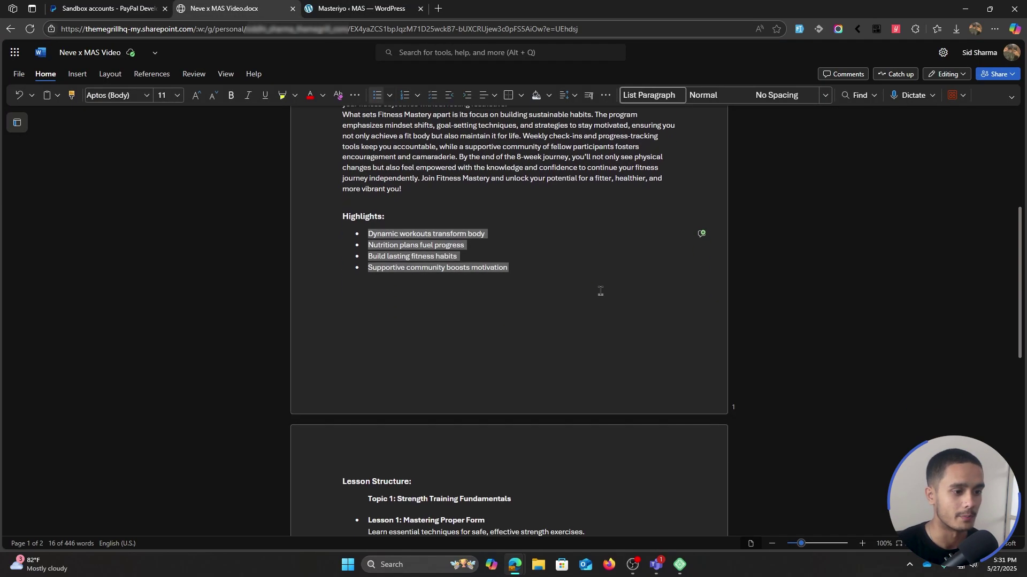
scroll(518, 288, down, 2)
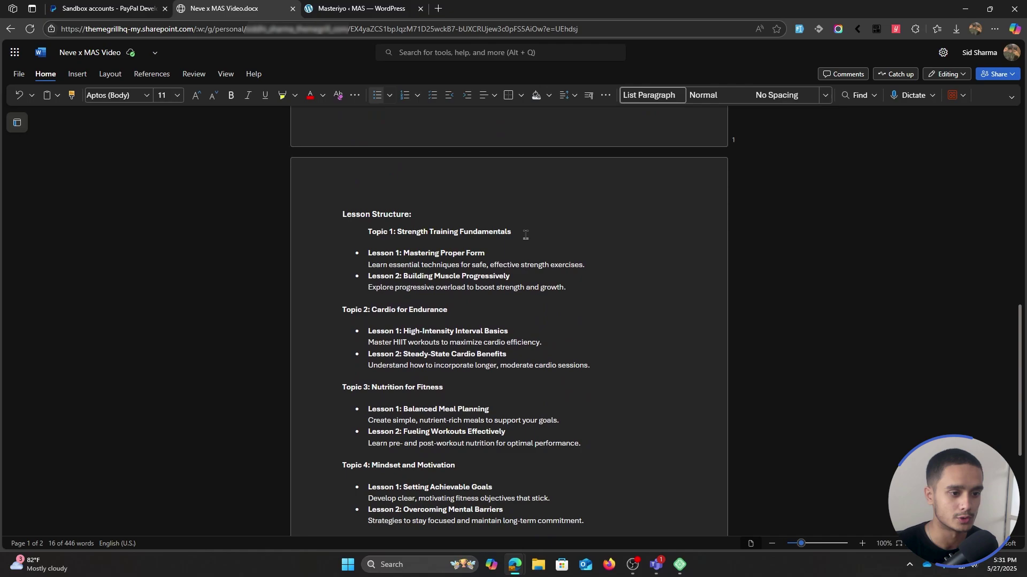
click(478, 309)
click(486, 455)
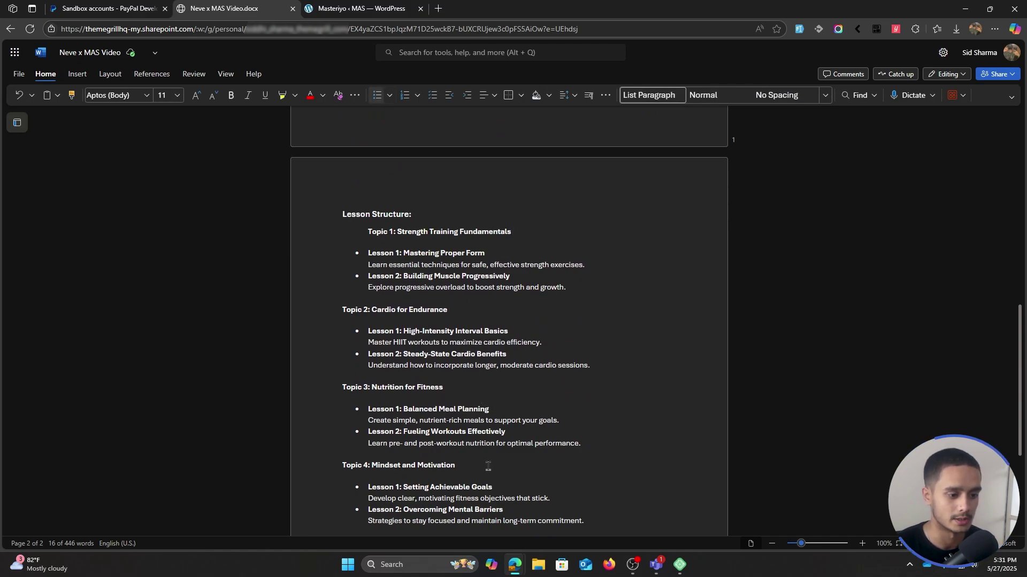
click(521, 232)
shift+click(369, 231)
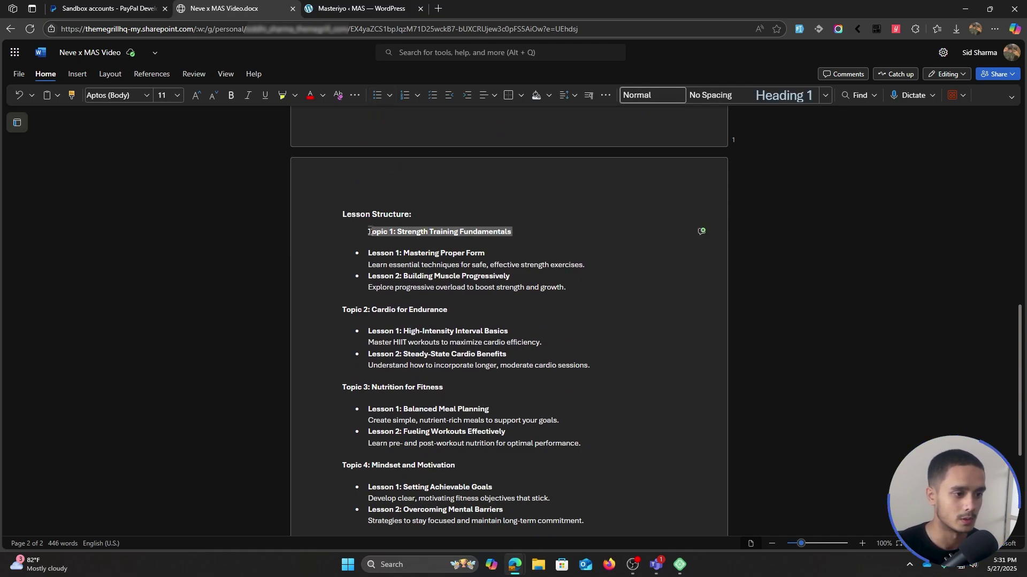
- Name the section 'Topic 1: Strength Training Fundamentals', add it, and open its content-type chooser
click(362, 4)
click(271, 169)
key(ctrl+v)
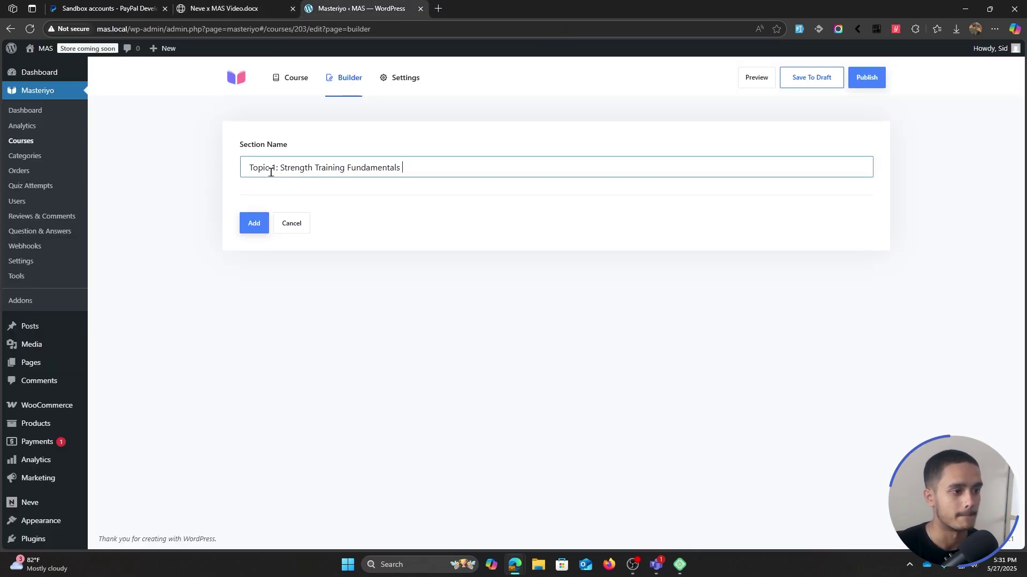
click(251, 220)
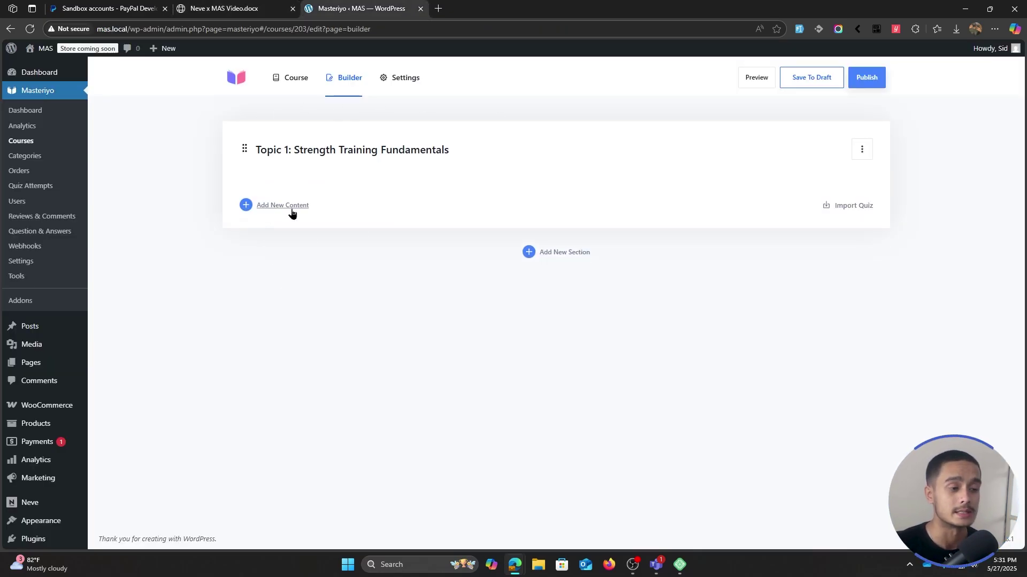
click(288, 208)
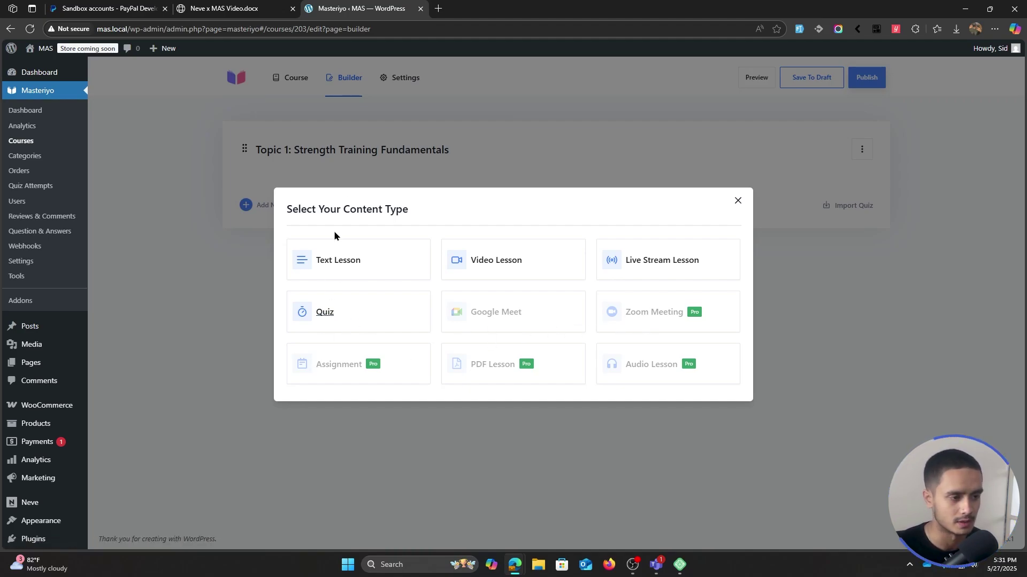
- Create video lesson 'Lesson 1: Mastering Proper Form' with its pasted description and YouTube as video source
click(497, 261)
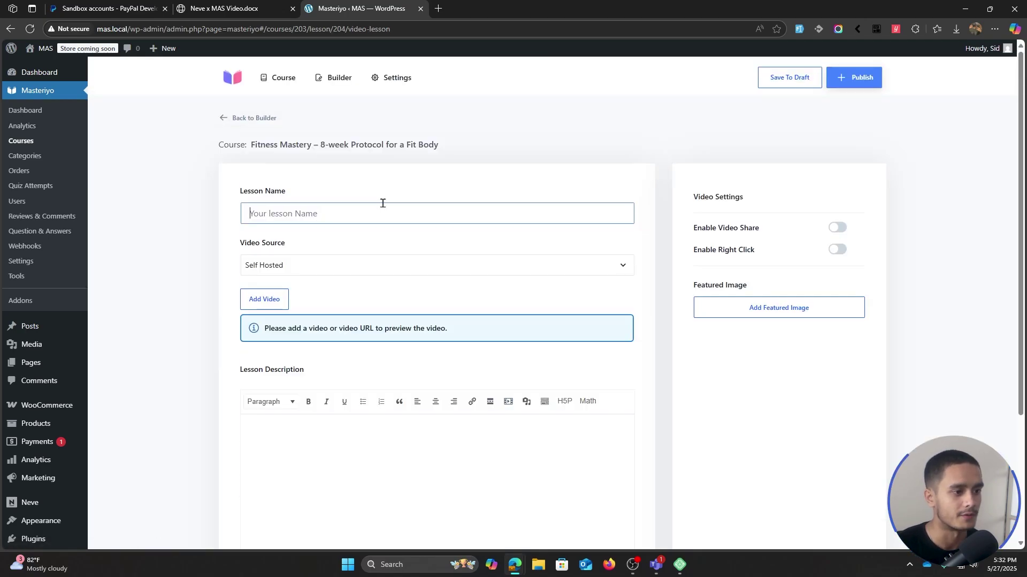
click(350, 208)
text(Lesson 1: Mastering Proper Form)
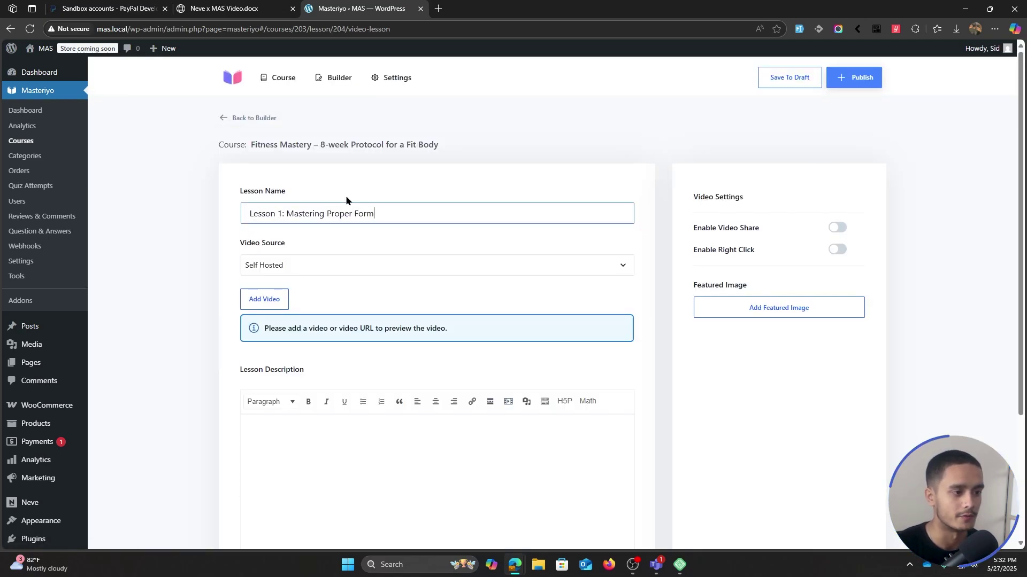
scroll(434, 291, down, 1)
click(282, 385)
text(Learn essential techniques for safe, effective strength exercises.)
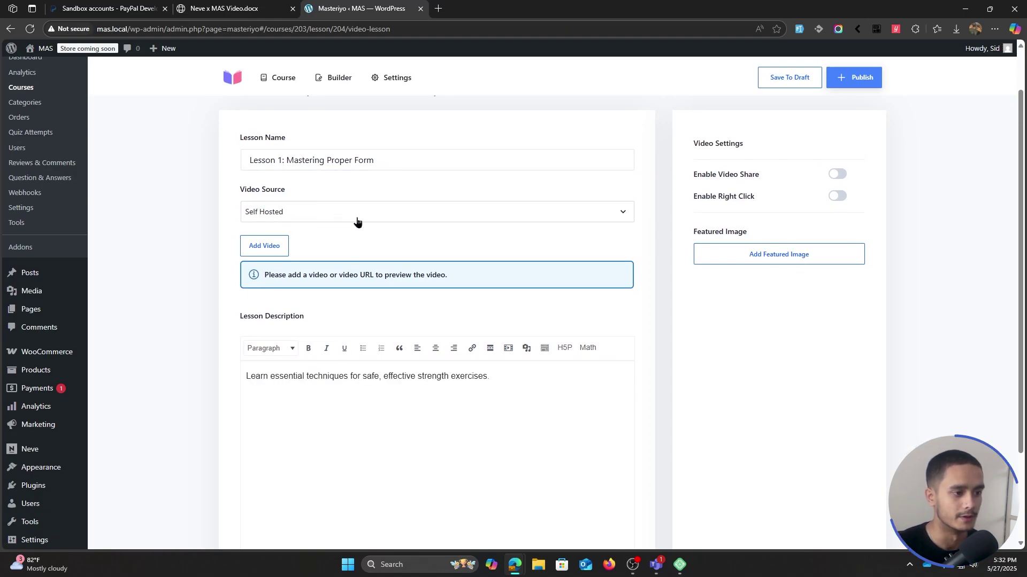
click(321, 214)
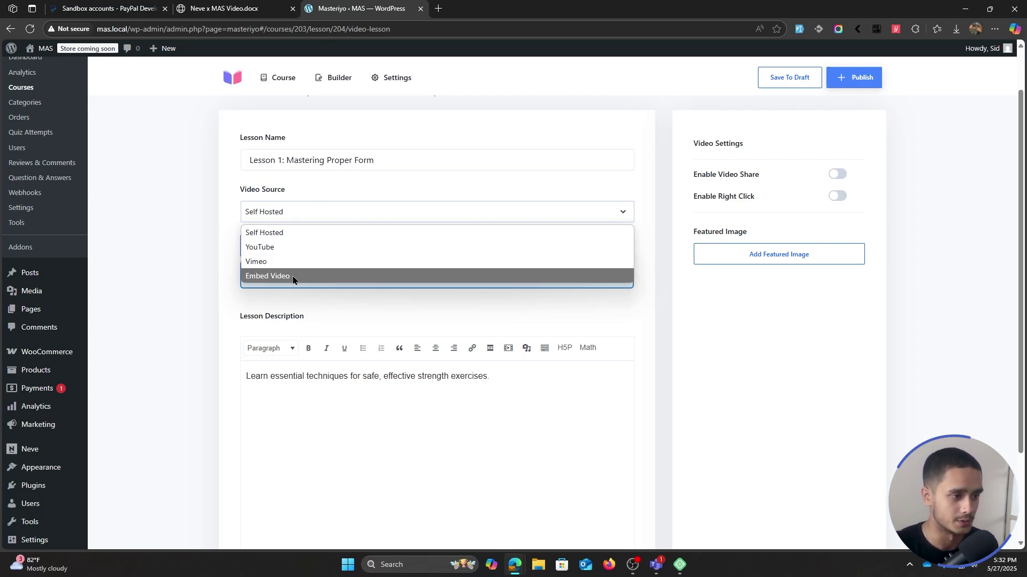
click(292, 248)
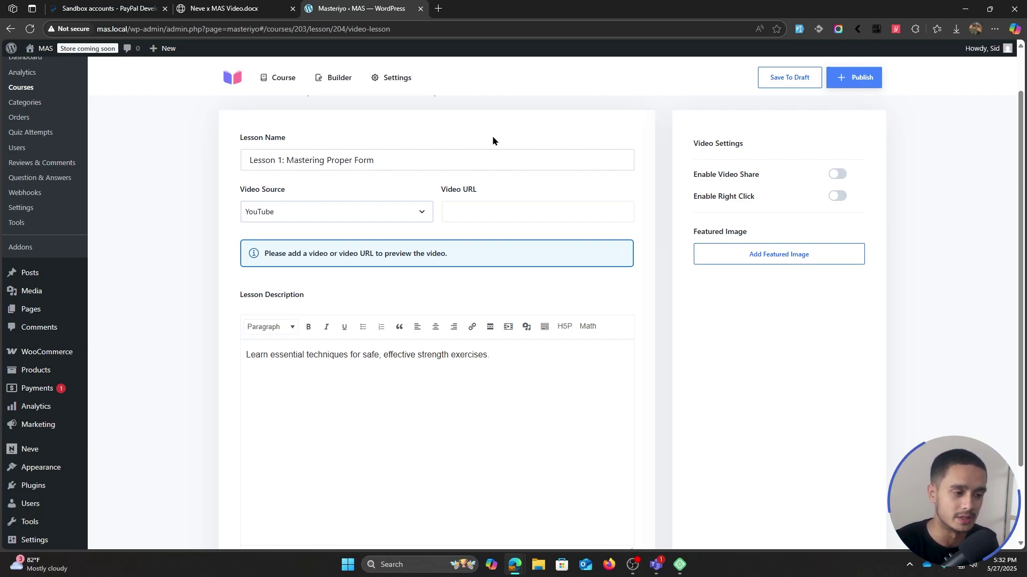
- Paste the YouTube video link into the lesson's Video URL field
click(477, 213)
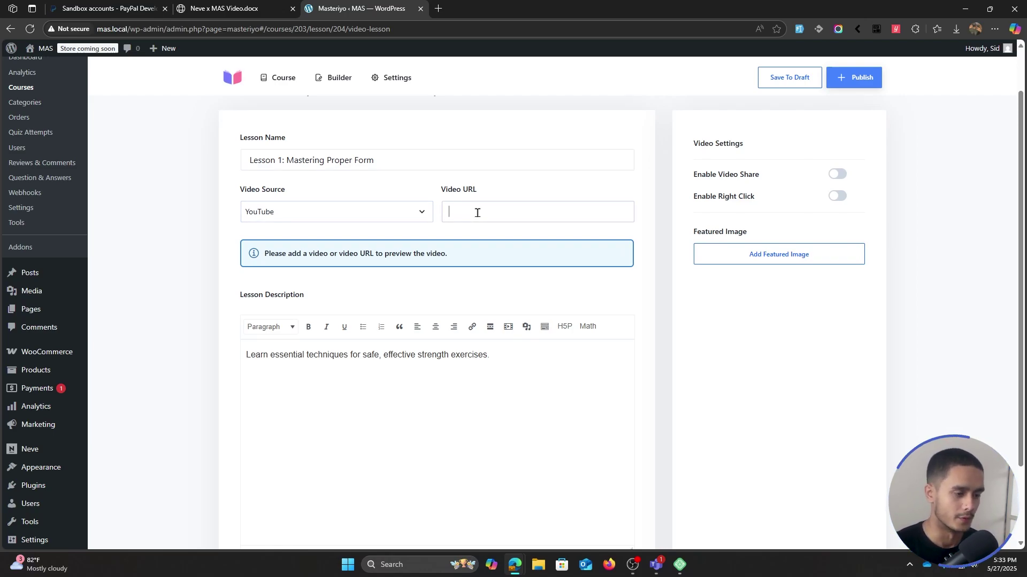
text(https://www.youtube.com/watch?v=oOmtp0VI4AM&pp=0gcJCbAJAYcqIYzv)
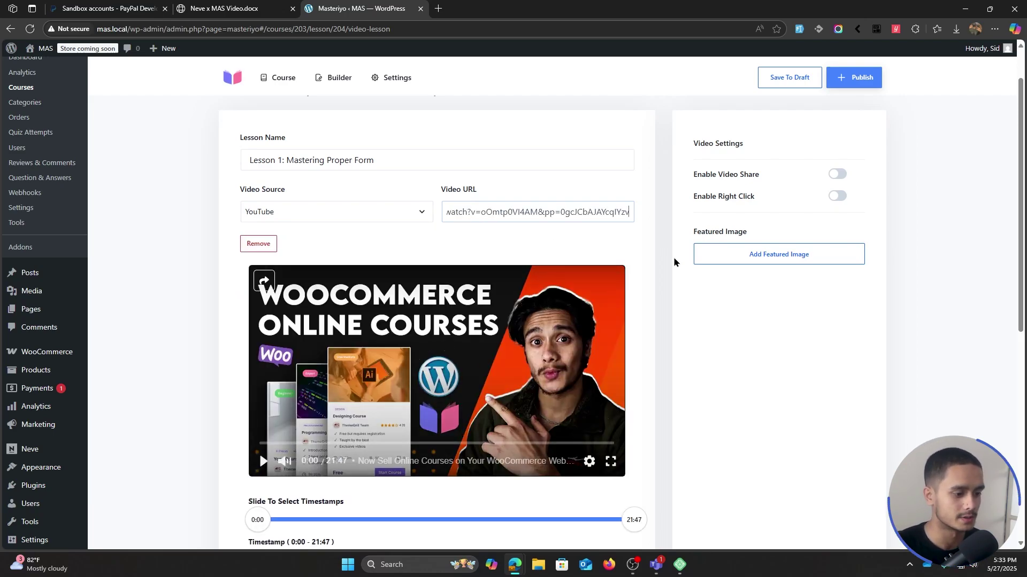
scroll(644, 284, down, 2)
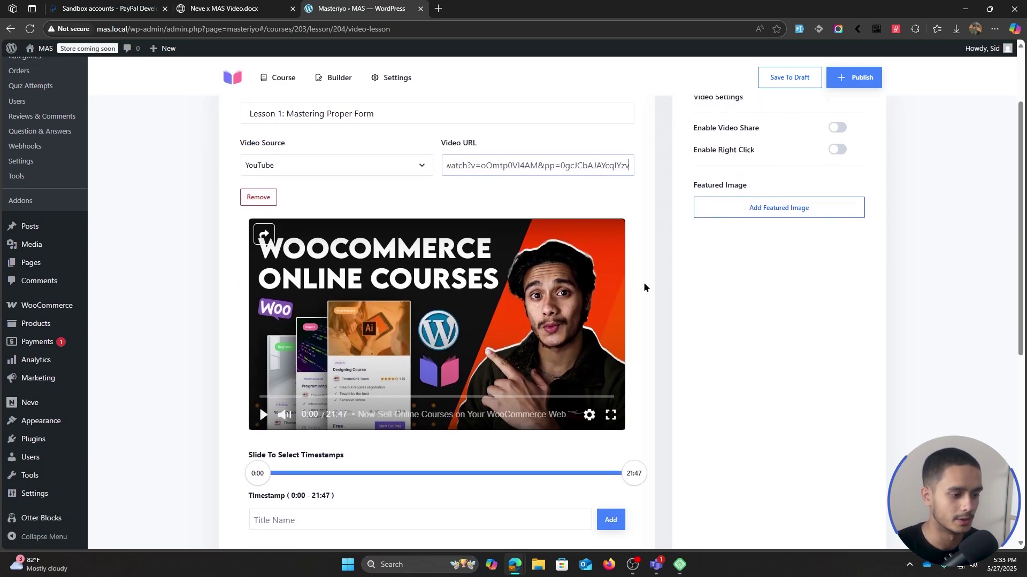
scroll(668, 319, down, 2)
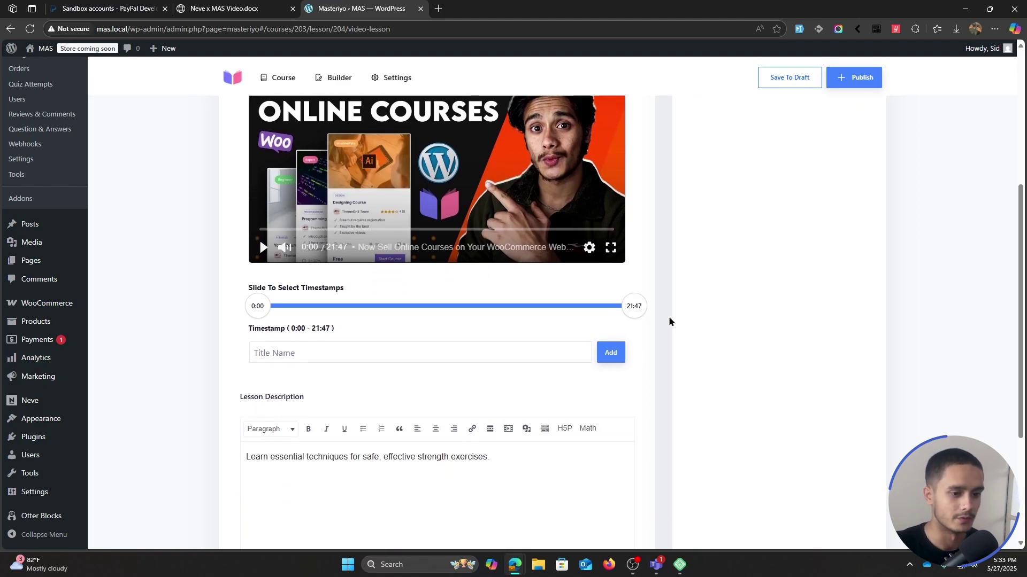
- Add timestamps 0:00–2:00 'Strength training basics' and 2:00–5:26 'Form'
drag(635, 312, 285, 298)
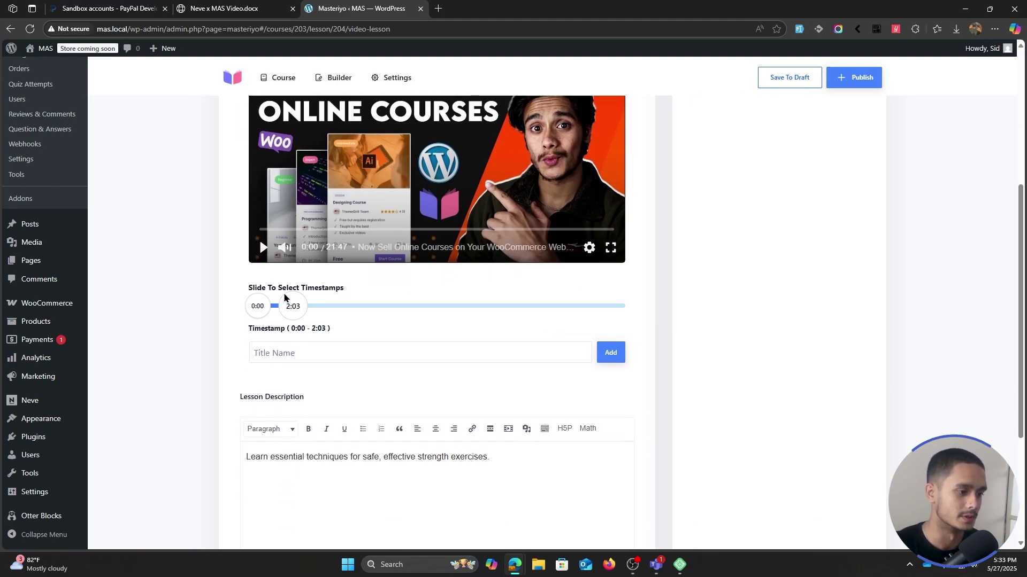
click(303, 353)
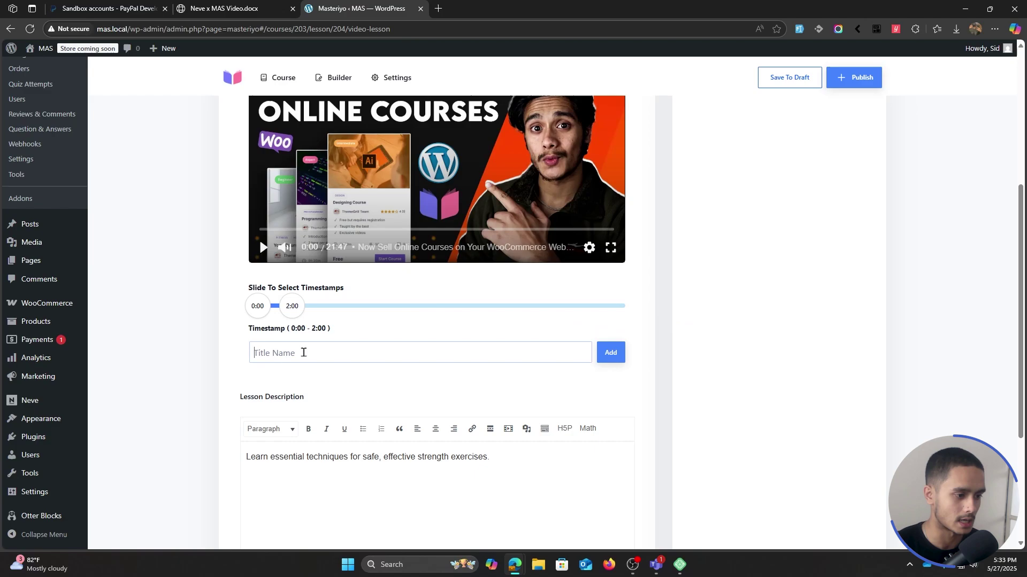
text(Strength)
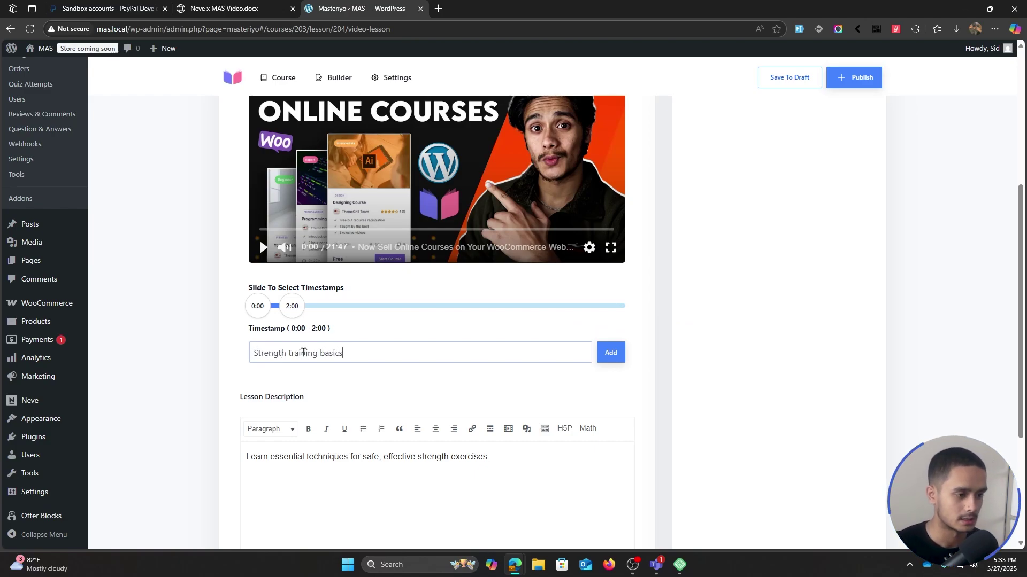
text( training basics)
click(609, 352)
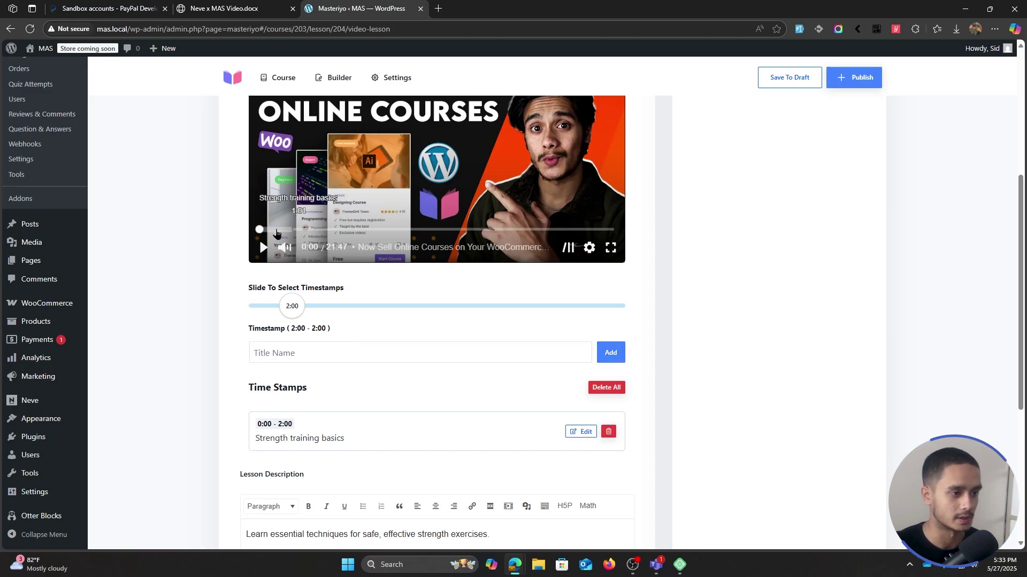
drag(291, 306, 351, 310)
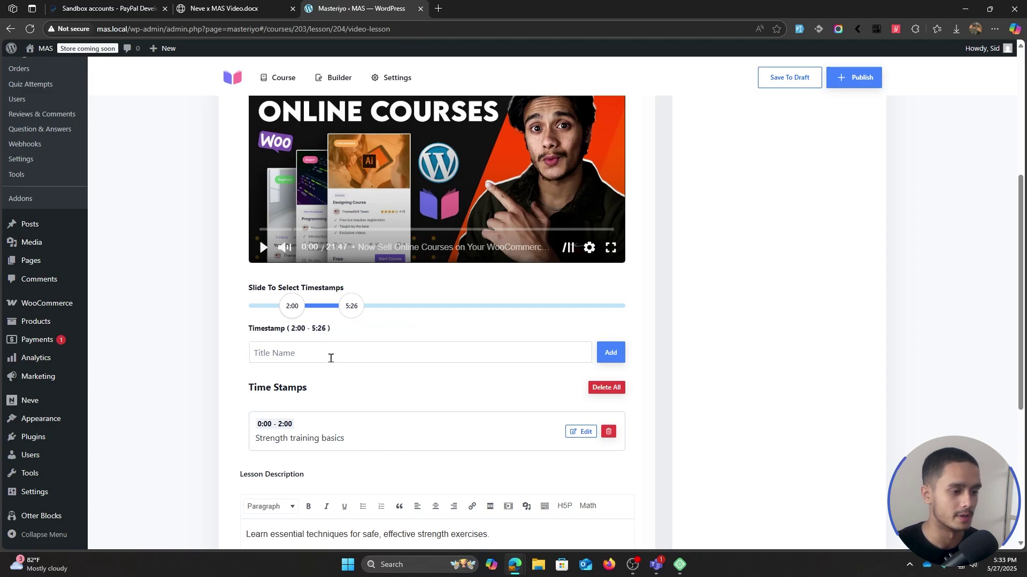
text(Form)
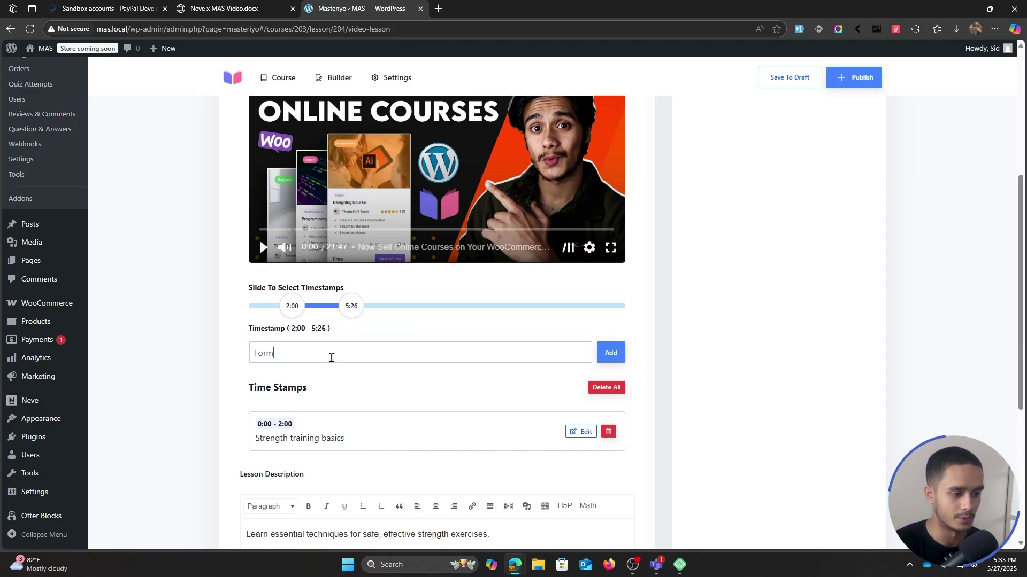
click(610, 352)
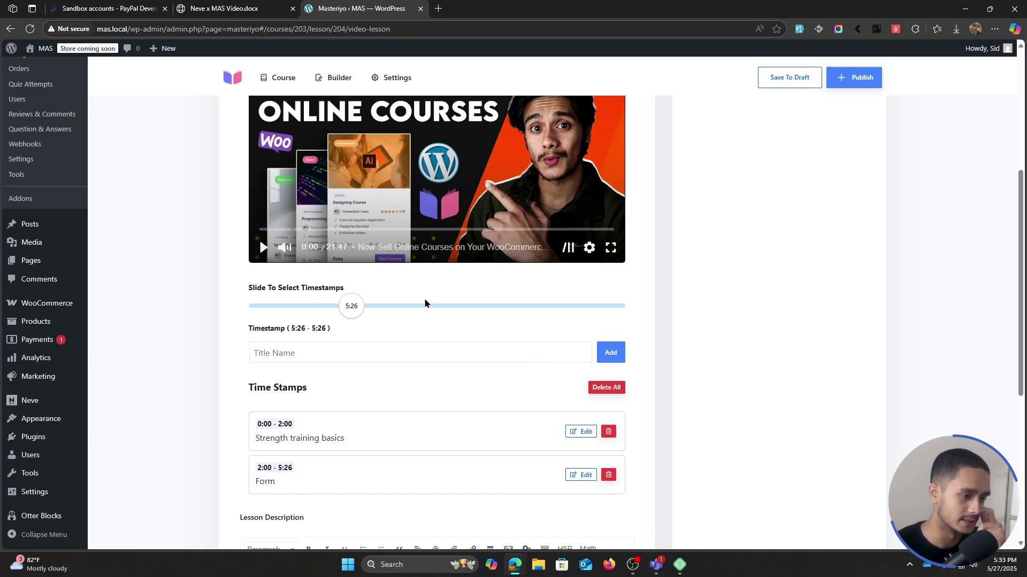
scroll(411, 313, down, 2)
scroll(449, 332, down, 2)
click(504, 360)
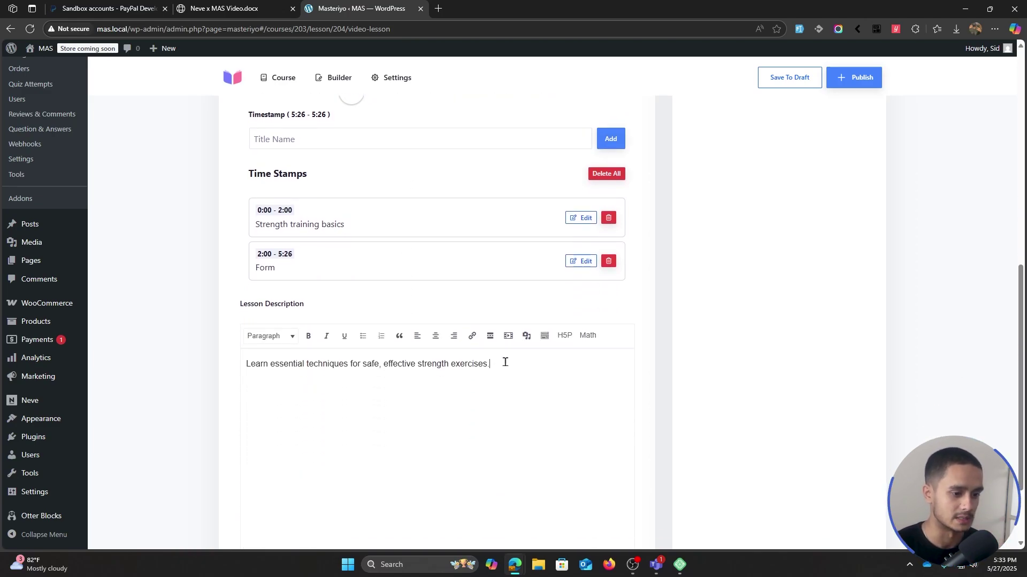
scroll(508, 358, down, 2)
- Publish 'Lesson 1: Mastering Proper Form' so it is listed under Topic 1
click(268, 481)
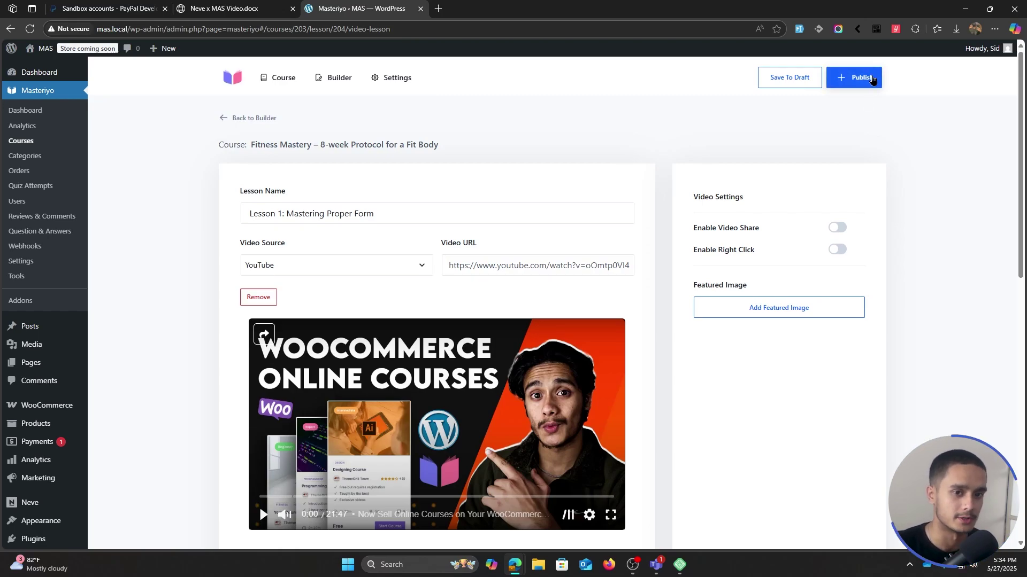
click(872, 79)
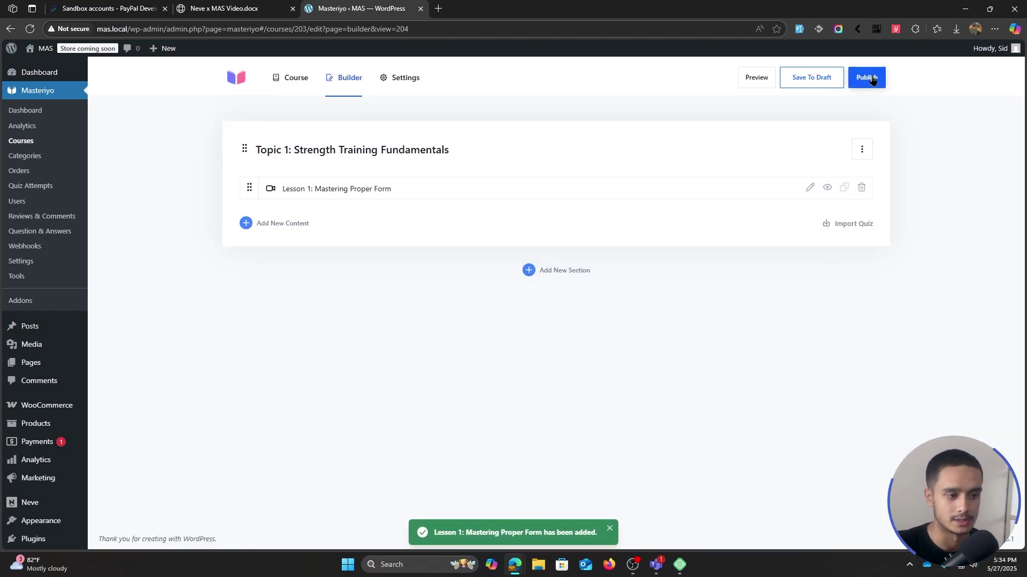
click(753, 78)
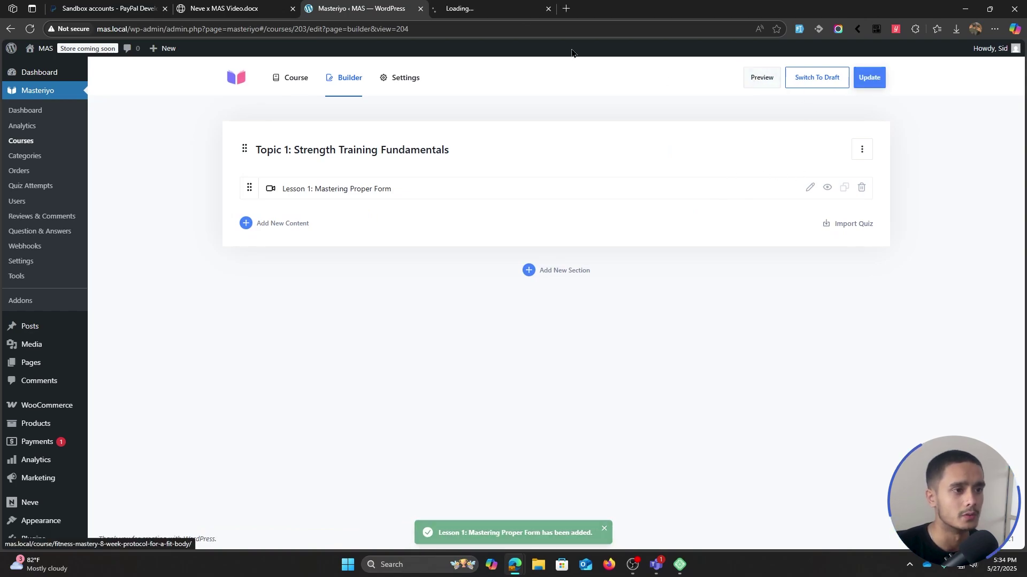
click(485, 5)
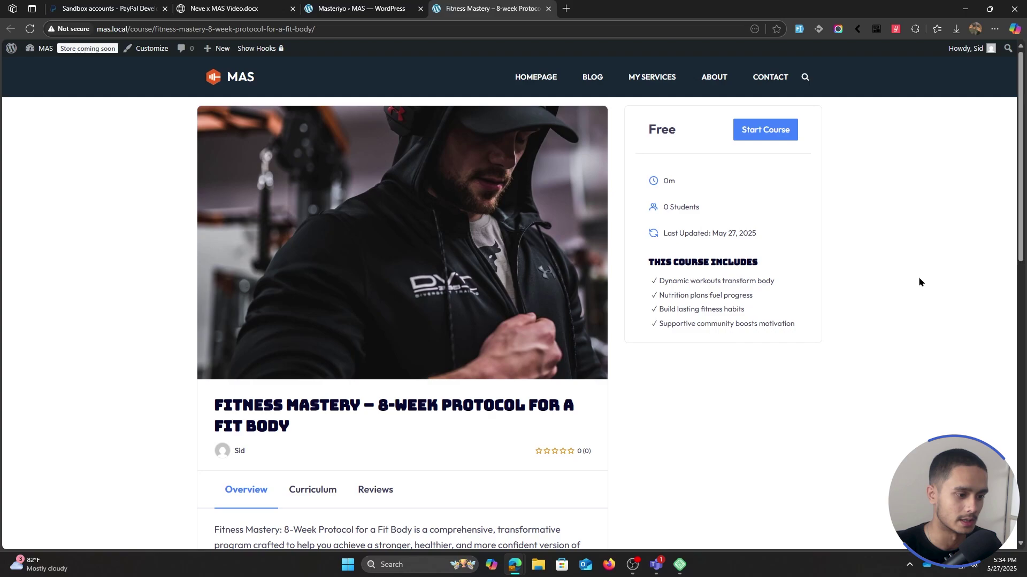
scroll(376, 319, down, 1)
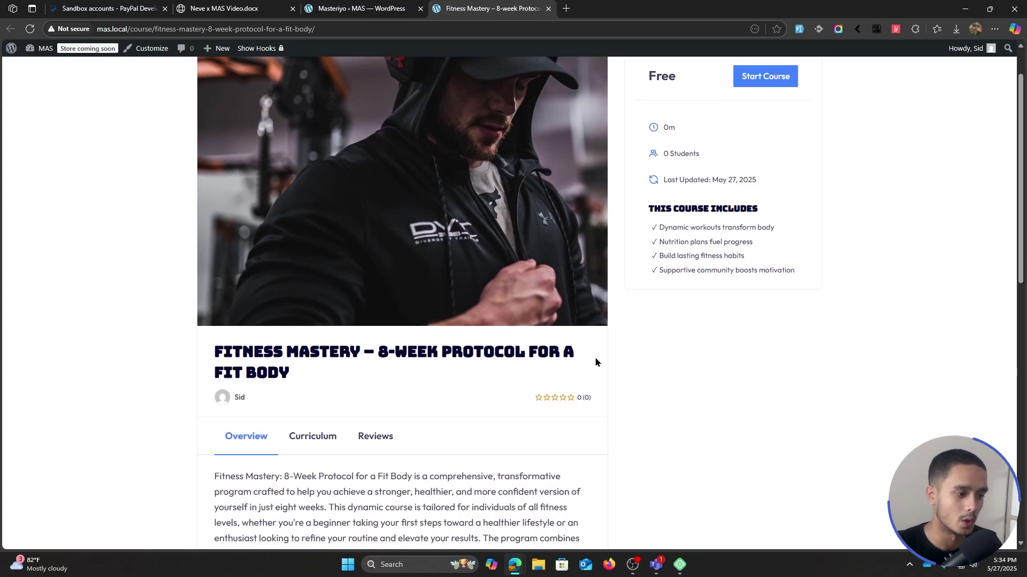
scroll(556, 294, up, 1)
scroll(614, 281, down, 8)
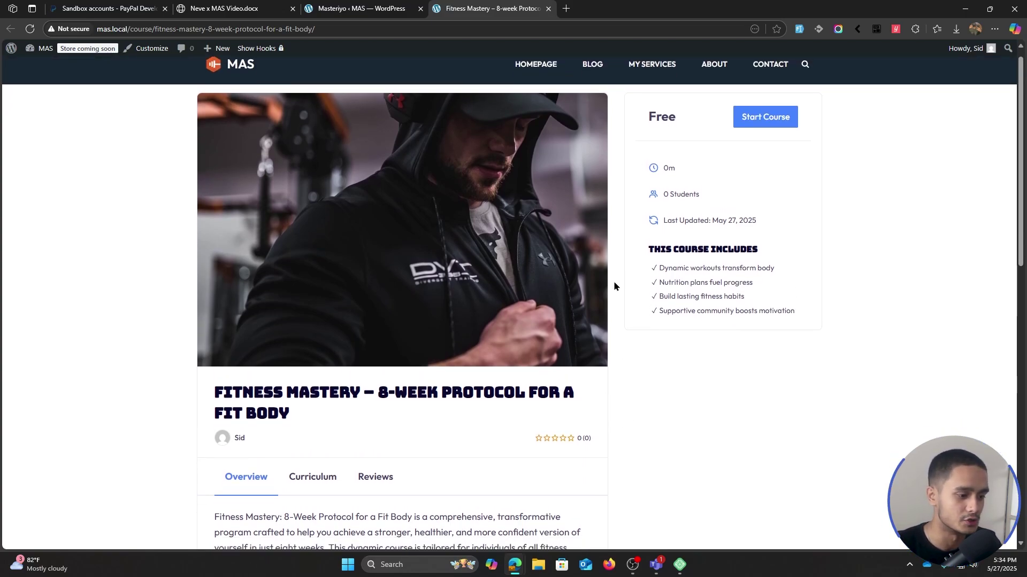
scroll(523, 327, down, 3)
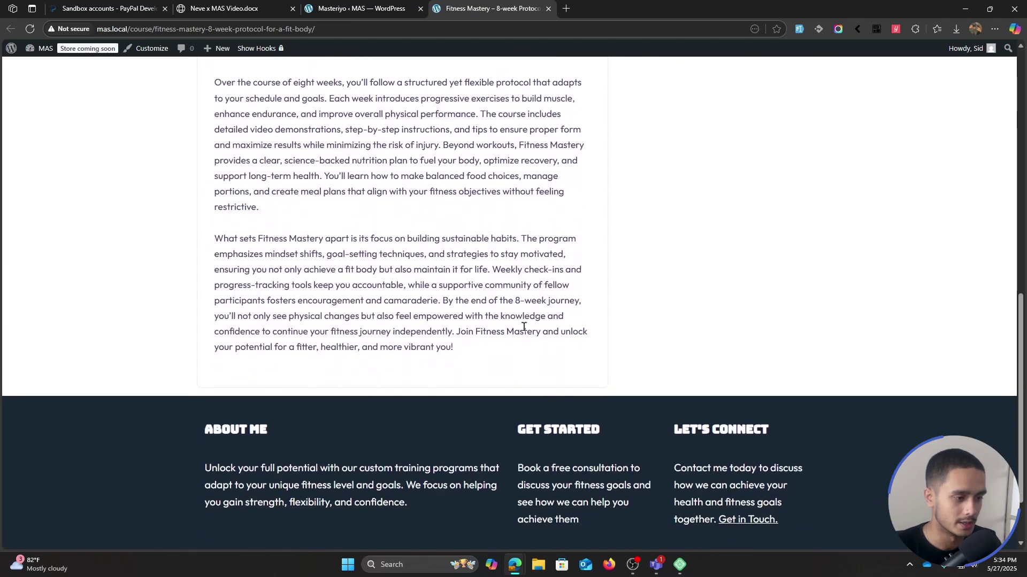
scroll(355, 236, up, 5)
click(312, 172)
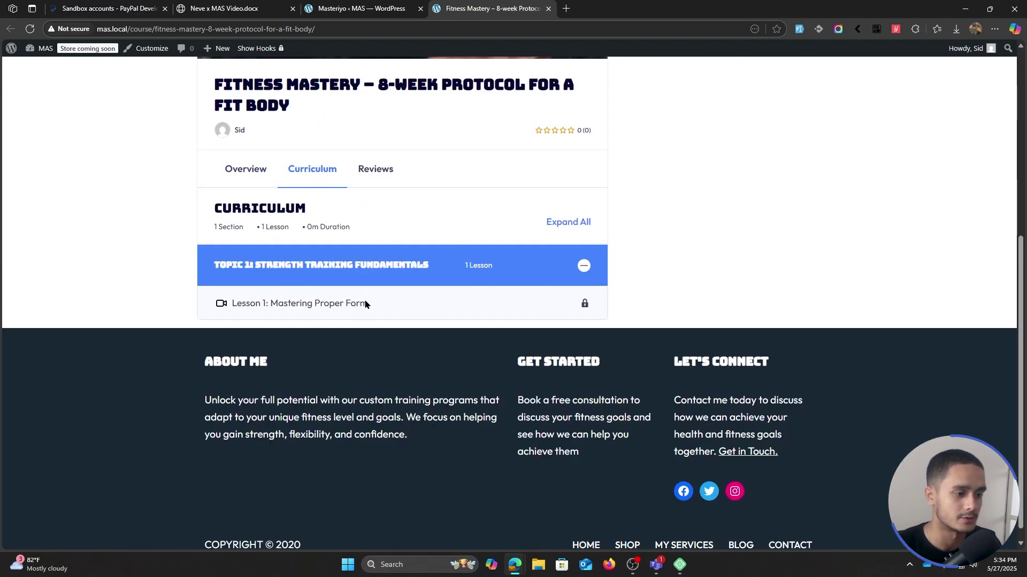
click(583, 266)
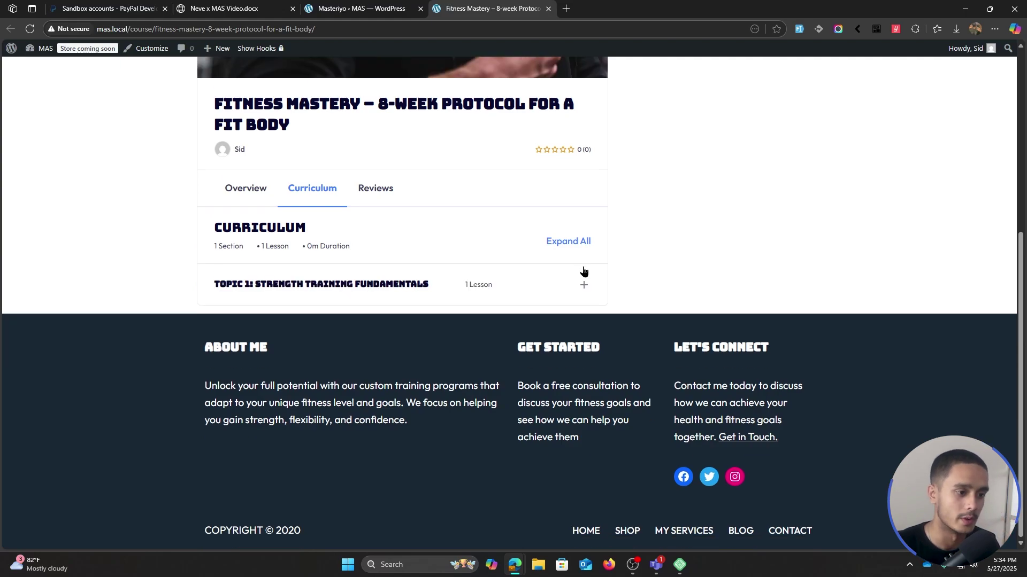
click(583, 267)
scroll(786, 321, up, 6)
drag(795, 324, 651, 274)
click(804, 350)
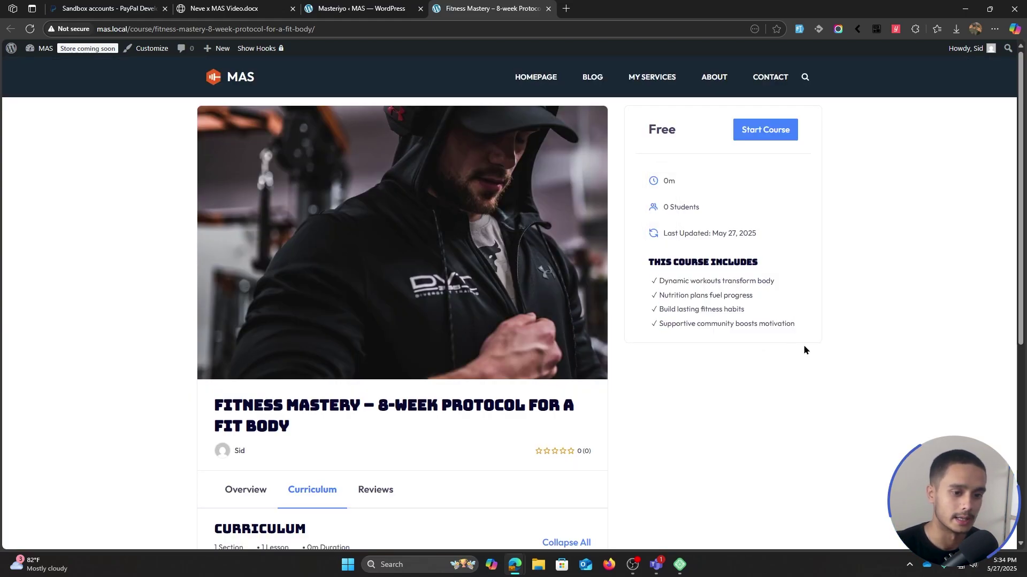
click(349, 11)
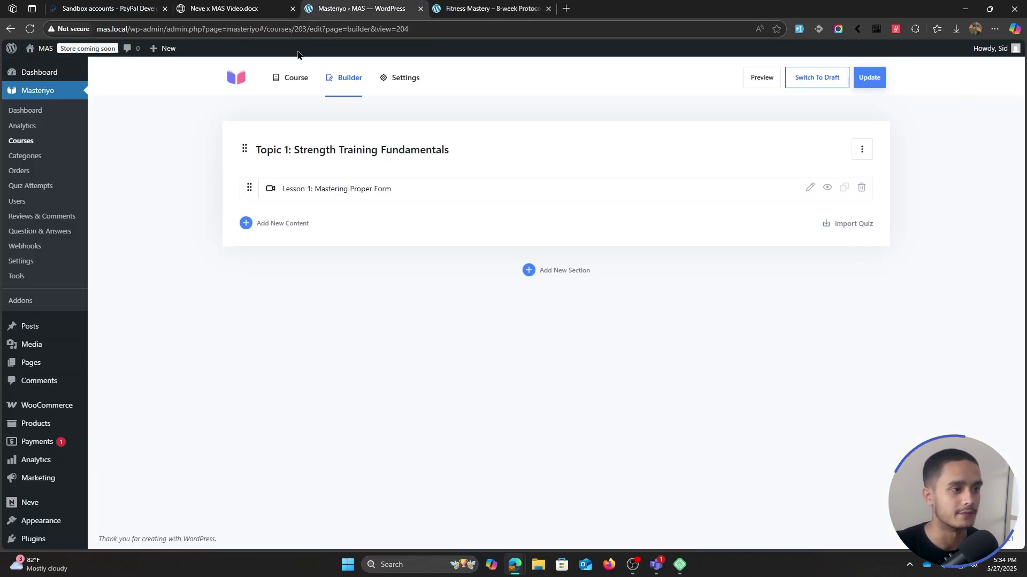
- Select 'Understand how to incorporate longer, moderate cardio sessions.' under Lesson 2 in the outline
click(260, 7)
scroll(367, 252, down, 1)
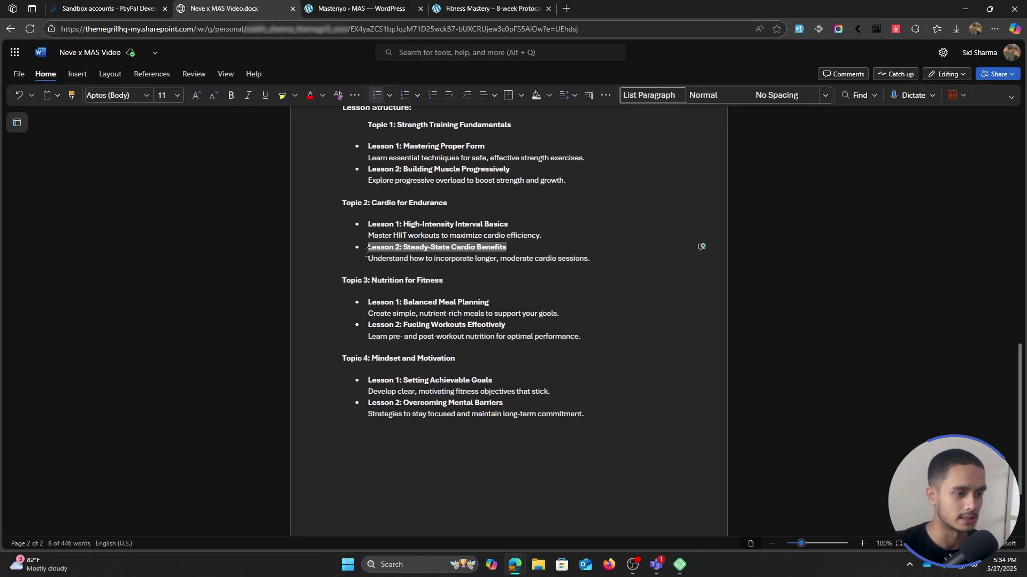
click(574, 268)
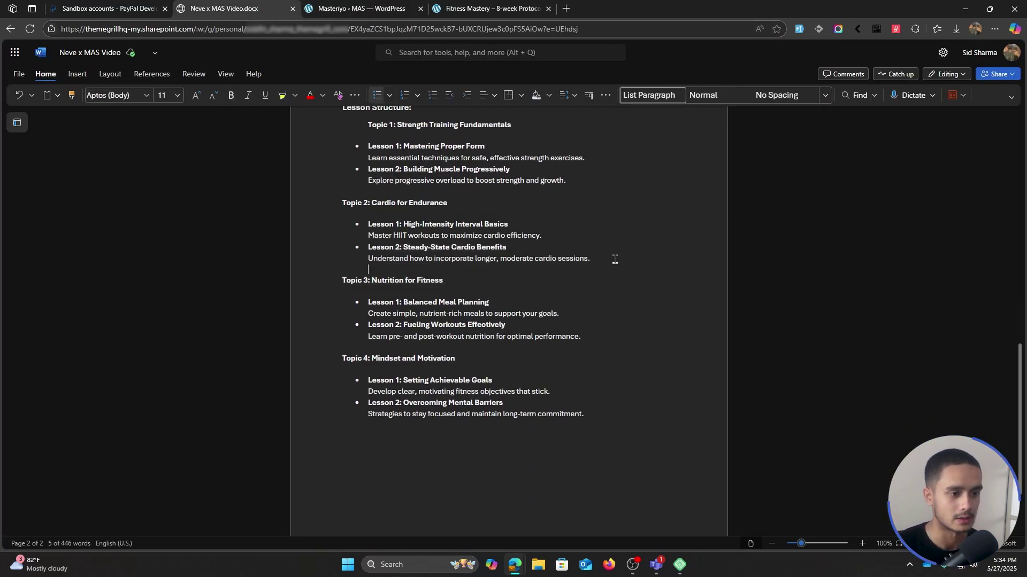
drag(612, 258, 366, 259)
key(super+c)
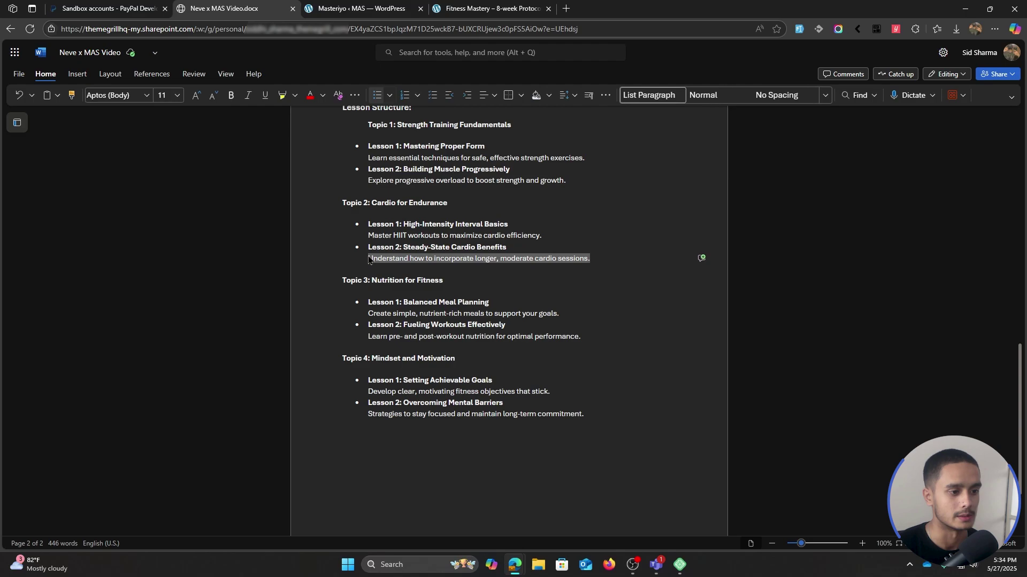
click(366, 6)
- Create video lesson 'Lesson 2: Steady-State Cardio Benefits' in Topic 1 with its description, pasted from clipboard history
click(278, 222)
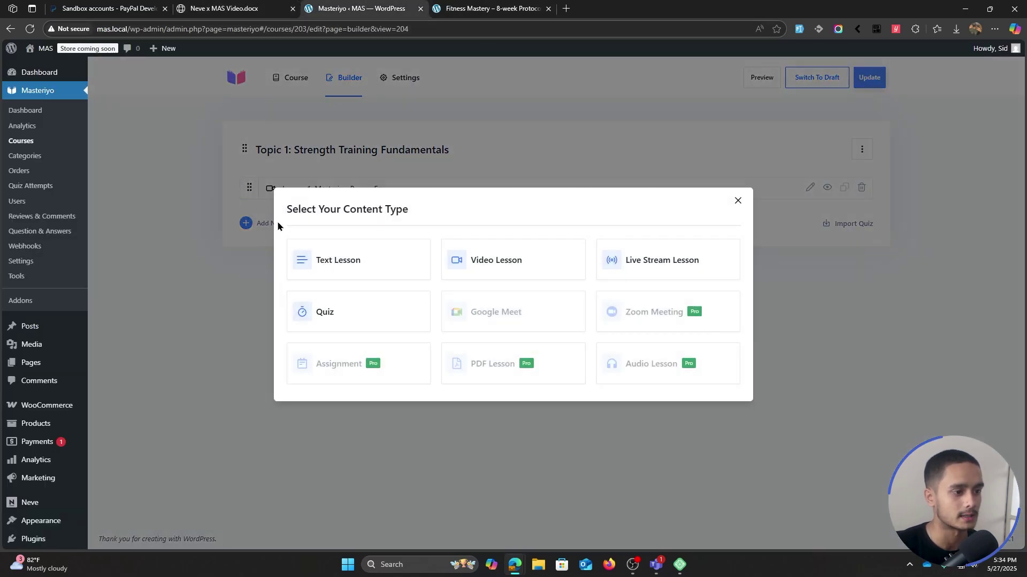
click(515, 267)
click(321, 208)
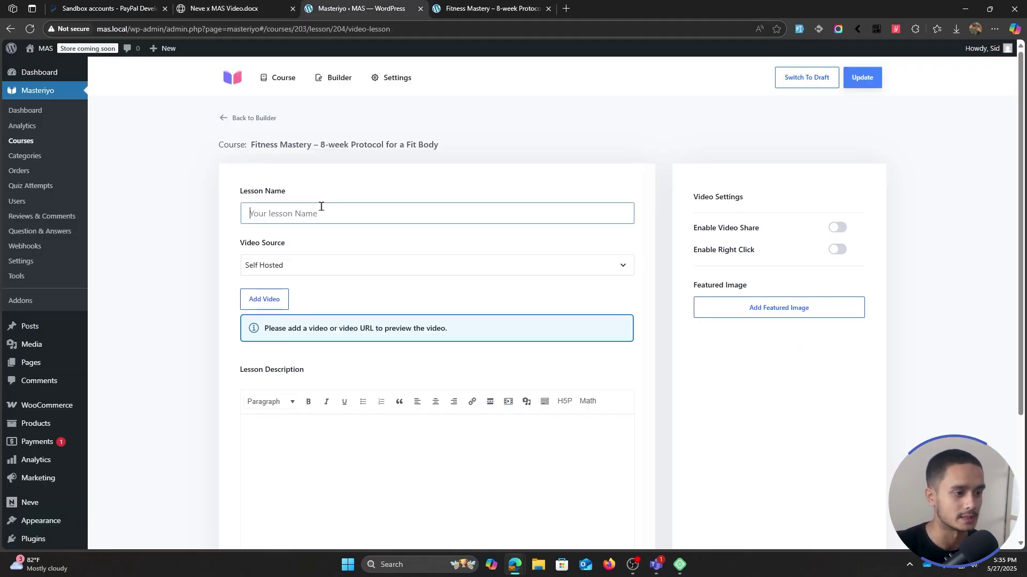
key(super+v)
click(367, 353)
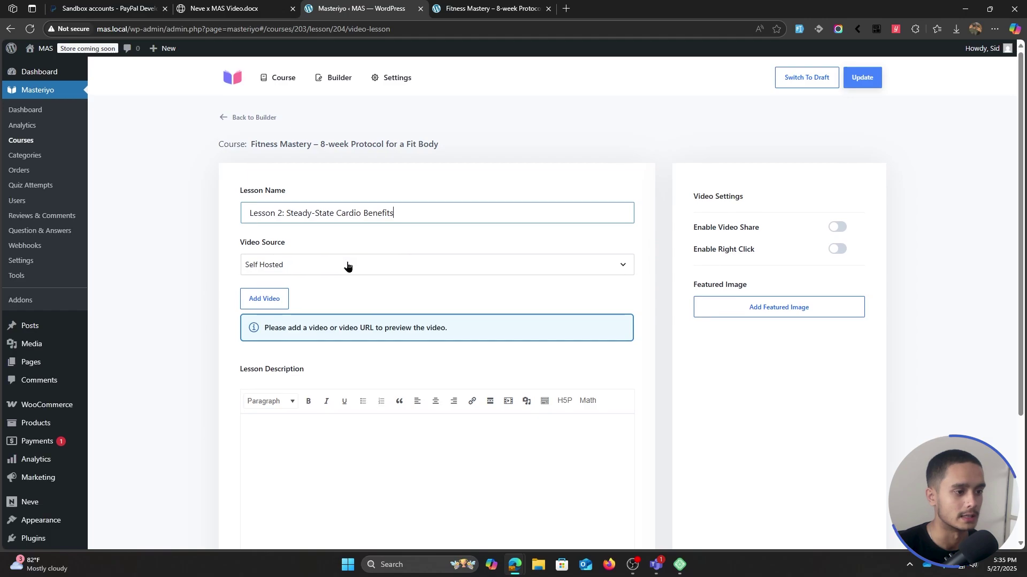
scroll(348, 321, down, 1)
click(348, 379)
key(super+v)
click(338, 248)
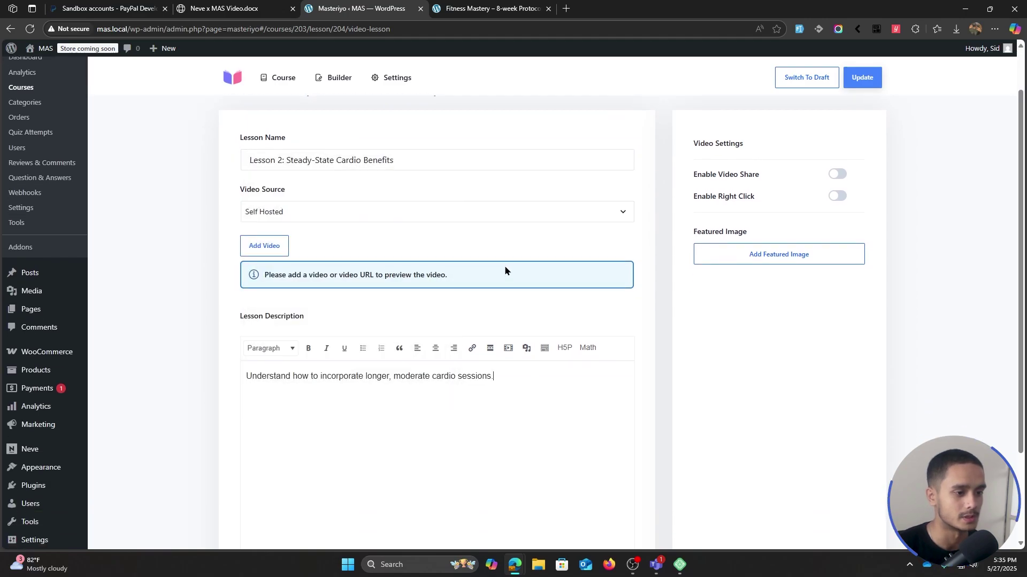
- Attach self-hosted video beginner-guitar.mp4 from the Media Library and save the lesson
click(326, 217)
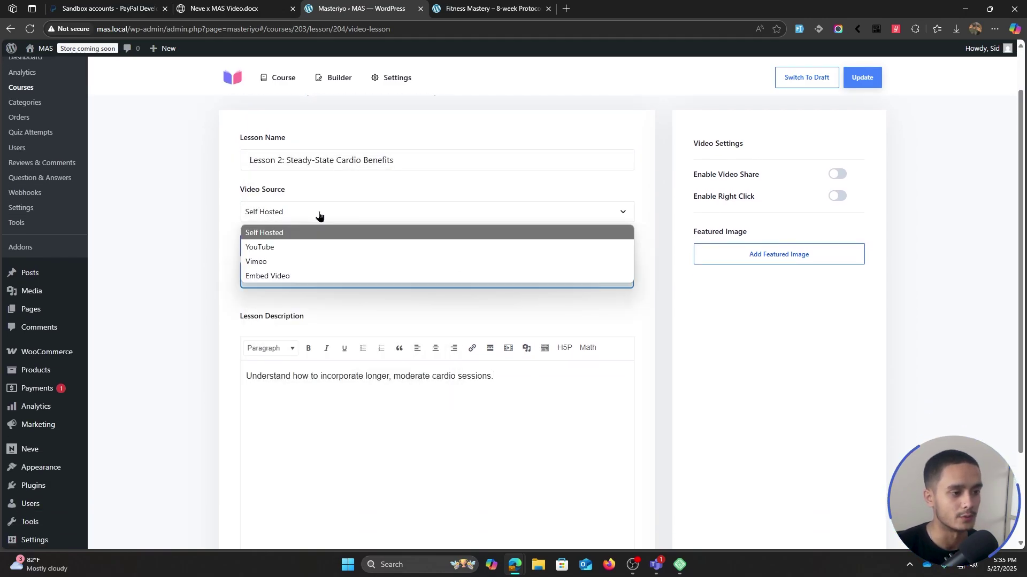
click(300, 231)
click(281, 242)
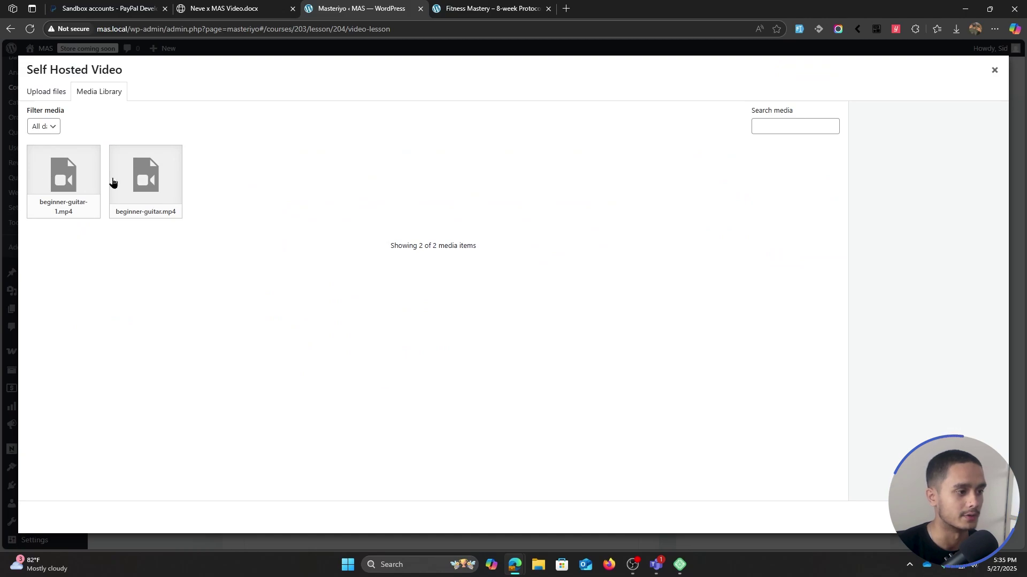
click(127, 178)
click(970, 517)
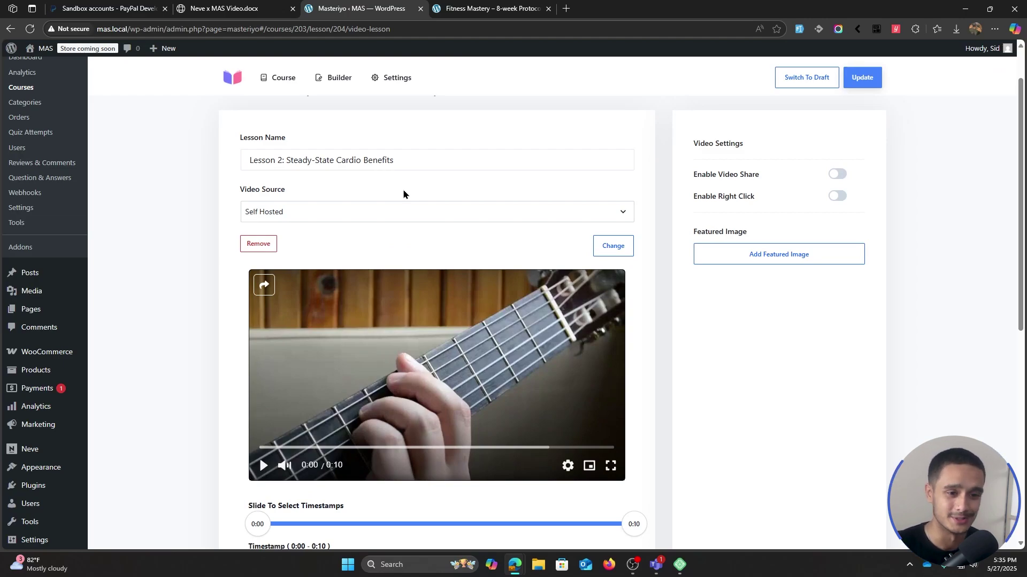
scroll(676, 289, down, 5)
scroll(676, 289, up, 4)
click(866, 75)
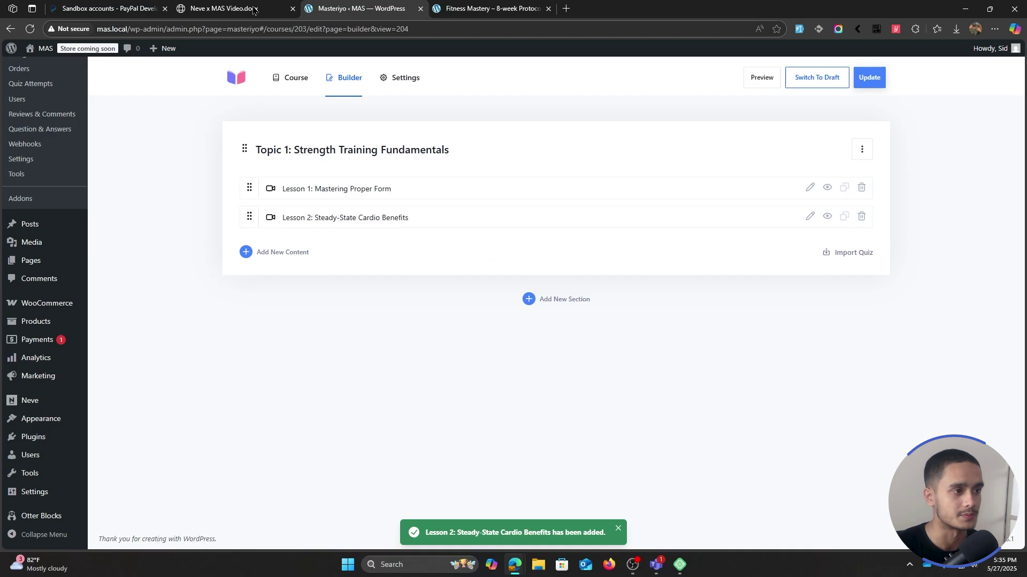
- Add a new section named 'Topic 2: Cardio for Endurance'
click(570, 300)
click(328, 334)
key(ctrl+shift+Tab)
click(313, 7)
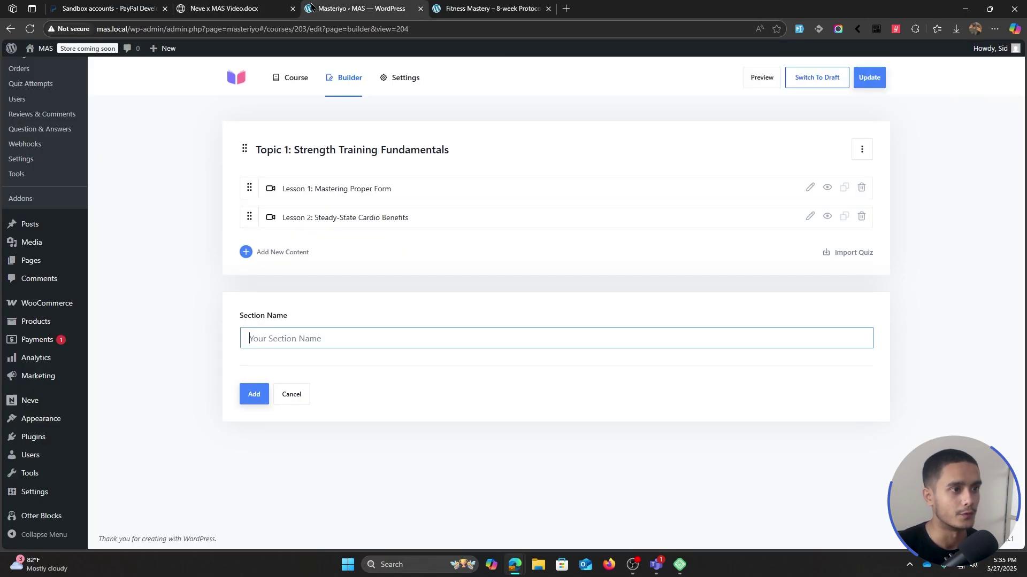
text(Topic 2: Cardio for Endurance)
click(262, 394)
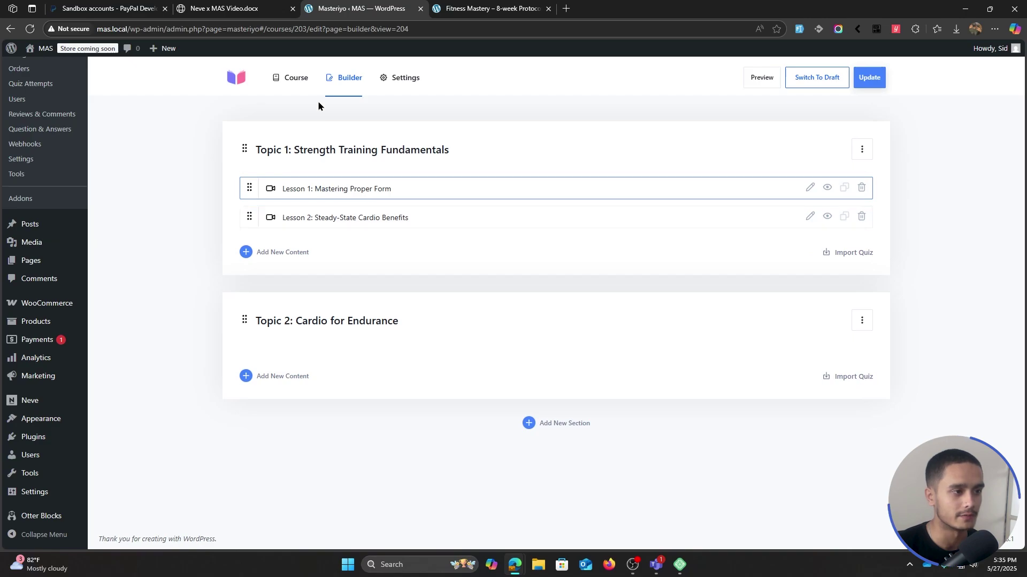
- Drag the Steady-State Cardio Benefits lesson from Topic 1 into Topic 2
click(227, 8)
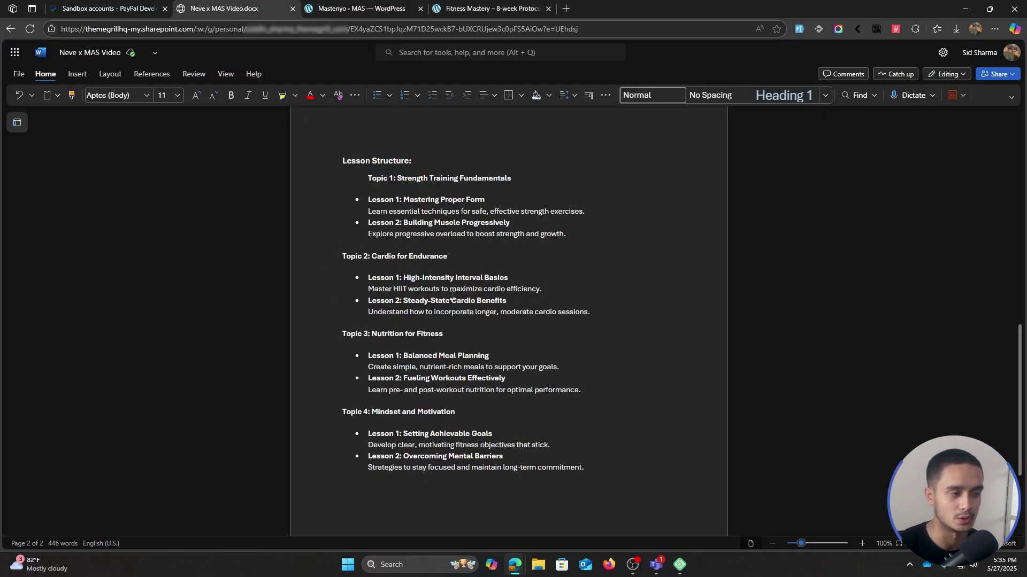
click(353, 9)
drag(246, 211, 342, 362)
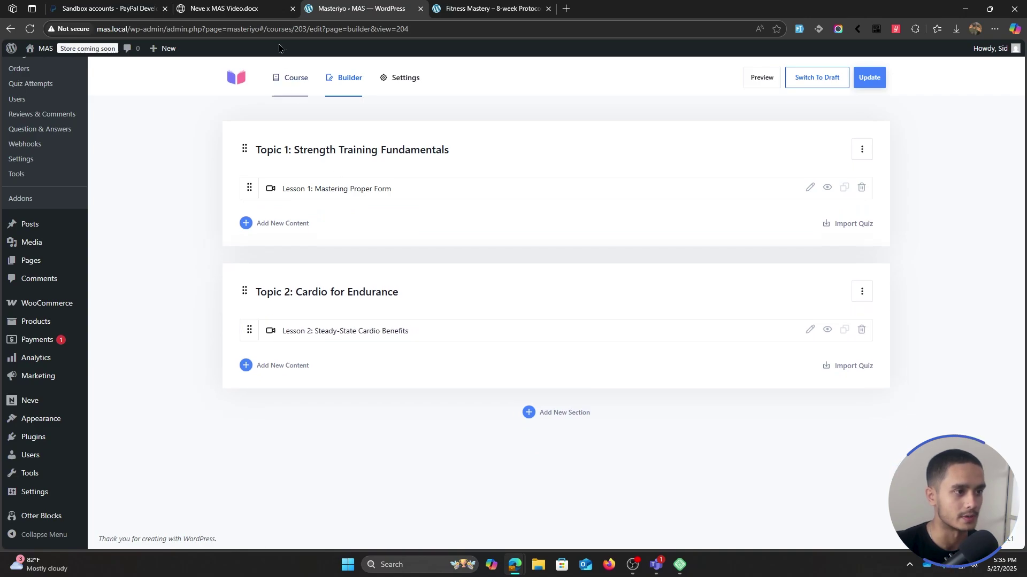
- Copy the Building Muscle Progressively lesson title and description from the outline document
click(242, 12)
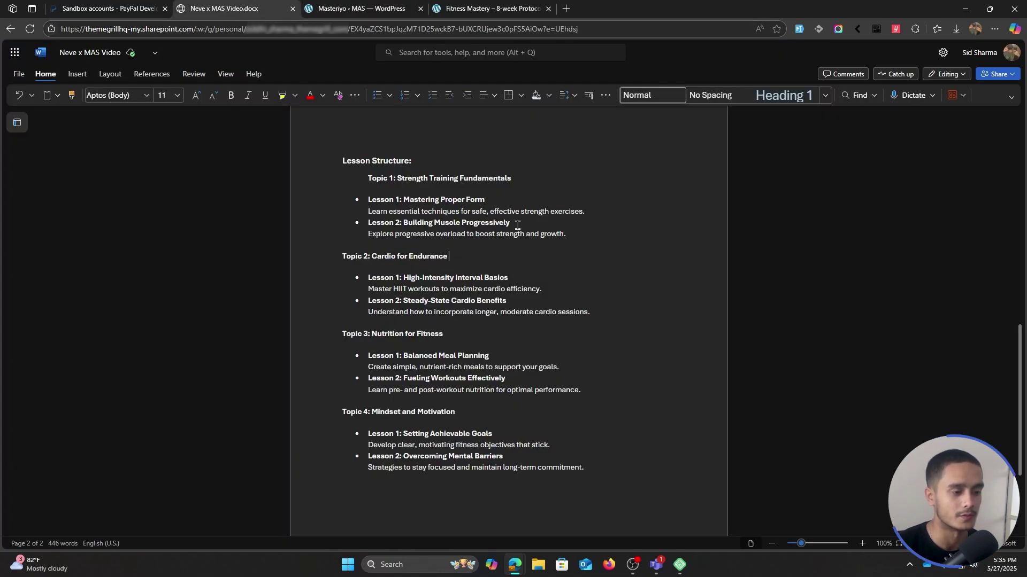
drag(518, 225, 367, 224)
drag(565, 234, 369, 235)
key(super+c)
click(361, 8)
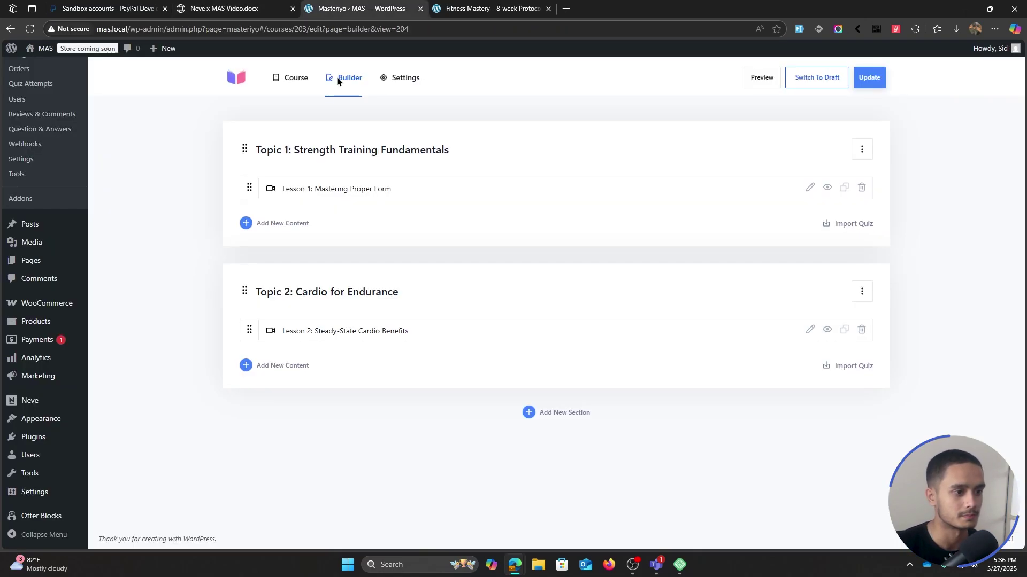
- Create video lesson 'Lesson 2: Building Muscle Progressively' in Topic 1 with its description
click(282, 230)
click(488, 268)
click(303, 216)
key(super+v)
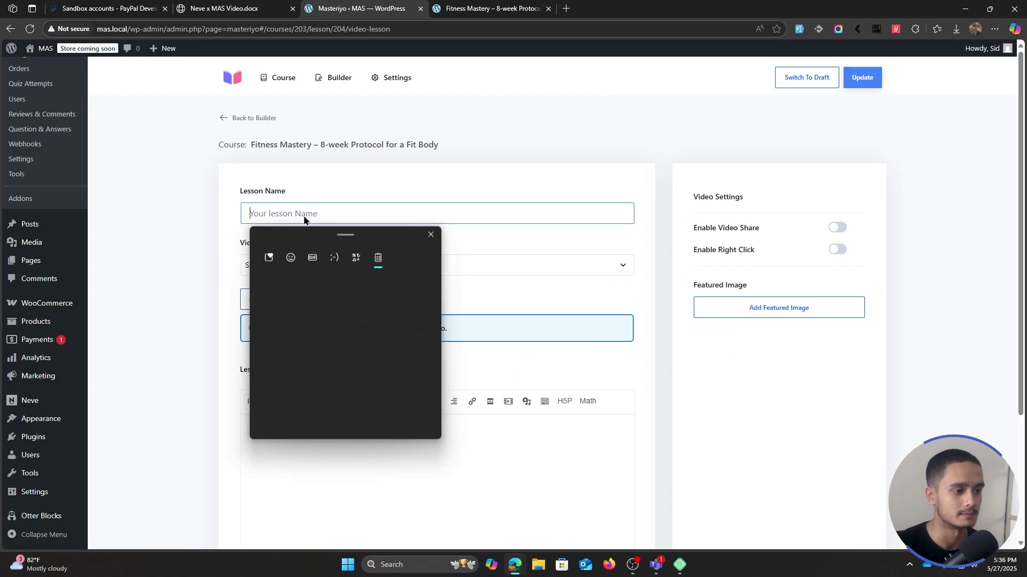
click(342, 355)
click(277, 421)
key(super+v)
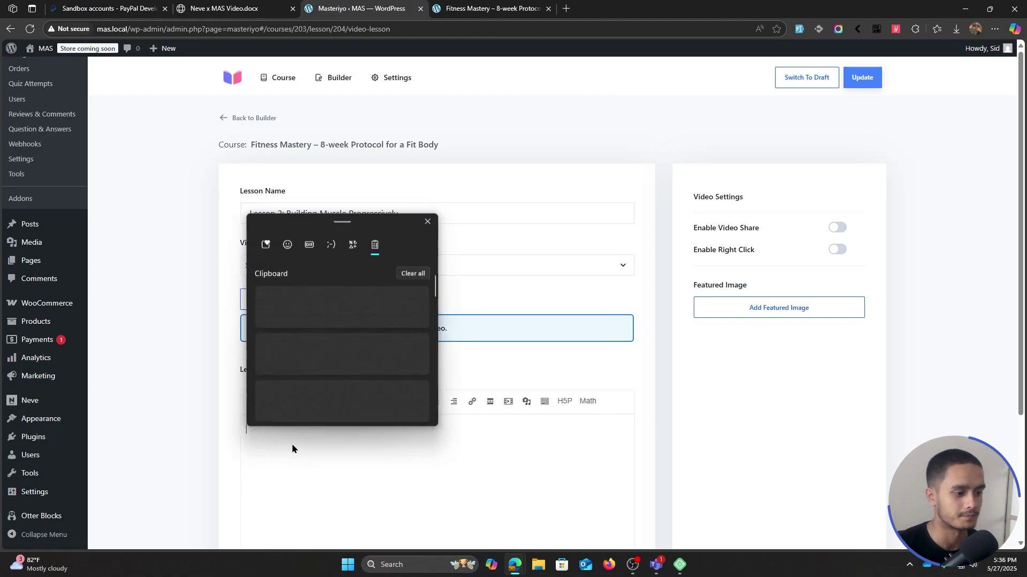
click(321, 321)
- Set the video source to YouTube, paste the video link, and save the lesson
click(374, 265)
click(374, 288)
click(524, 268)
key(super+v)
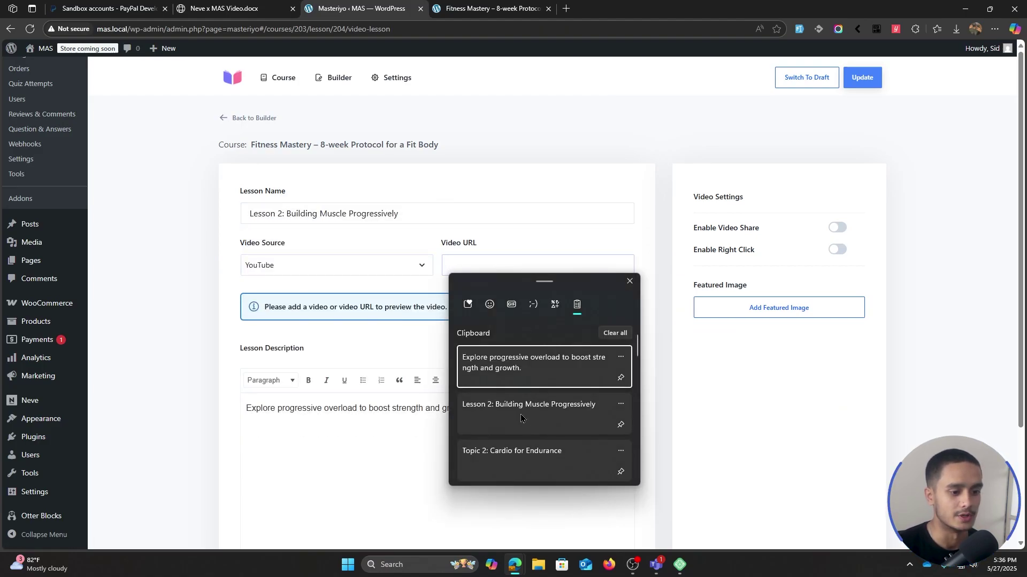
scroll(522, 418, down, 3)
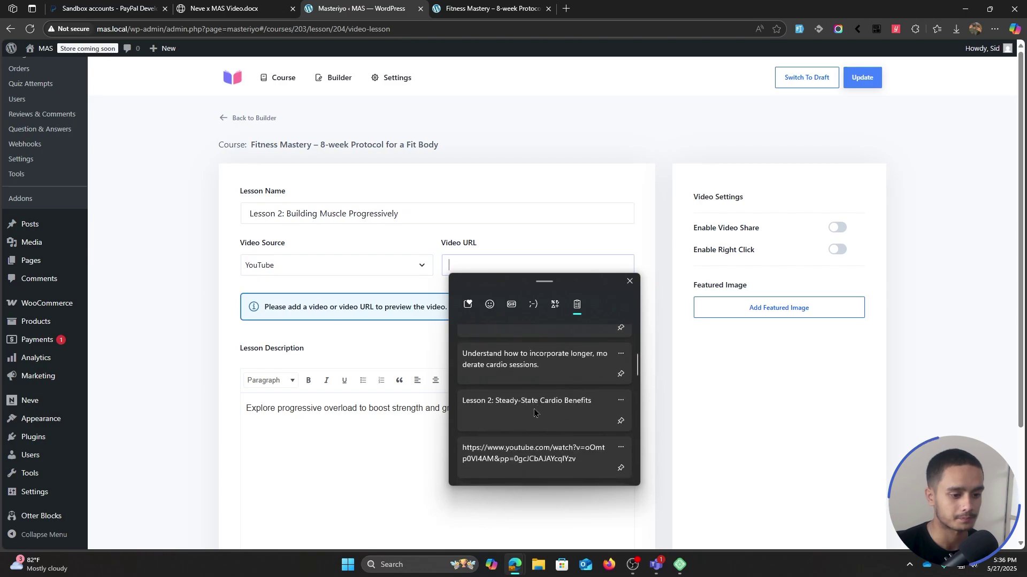
click(533, 453)
scroll(661, 347, down, 1)
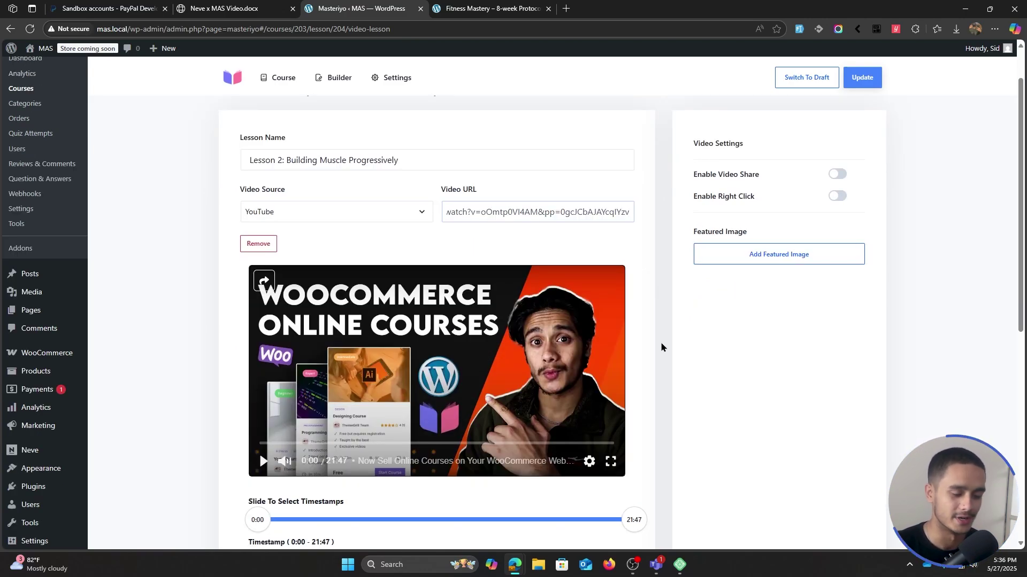
scroll(683, 289, up, 1)
click(862, 78)
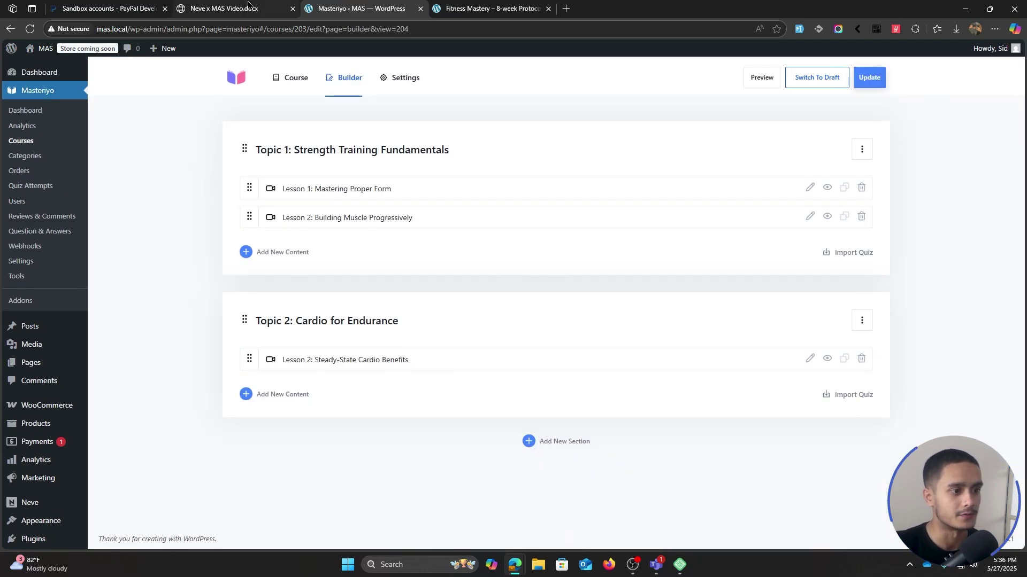
- Copy the High-Intensity Interval Basics lesson title from the lesson outline document
click(230, 9)
drag(528, 278, 368, 279)
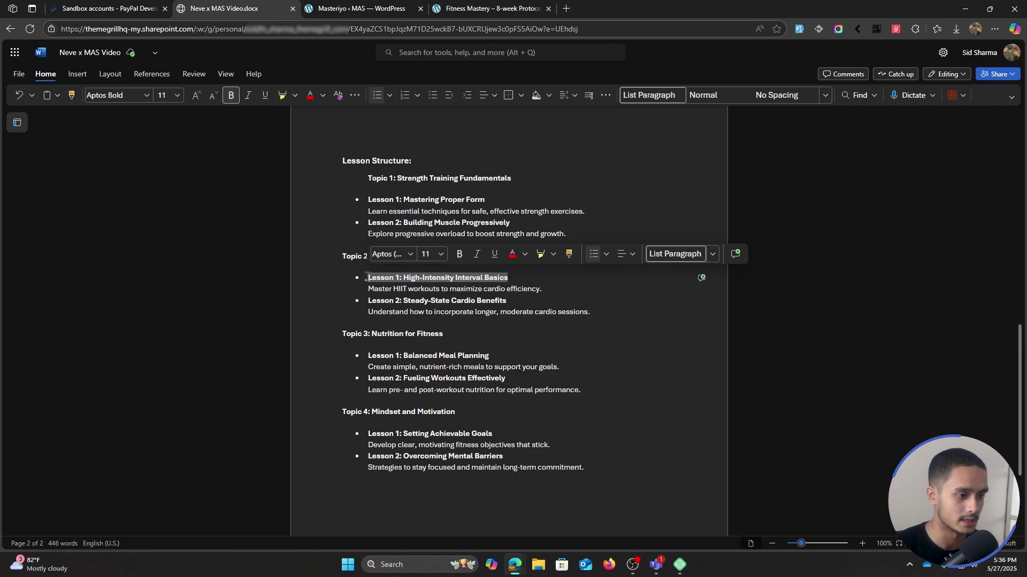
click(332, 6)
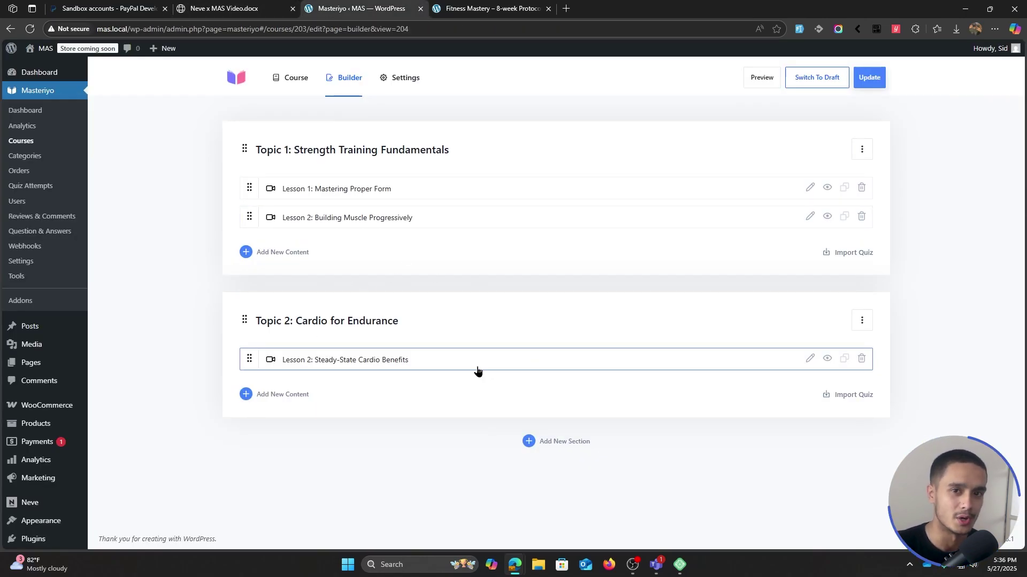
- Add High-Intensity Interval Basics to Topic 2, then reposition the Topic 1 section and its Building Muscle Progressively lesson
click(297, 394)
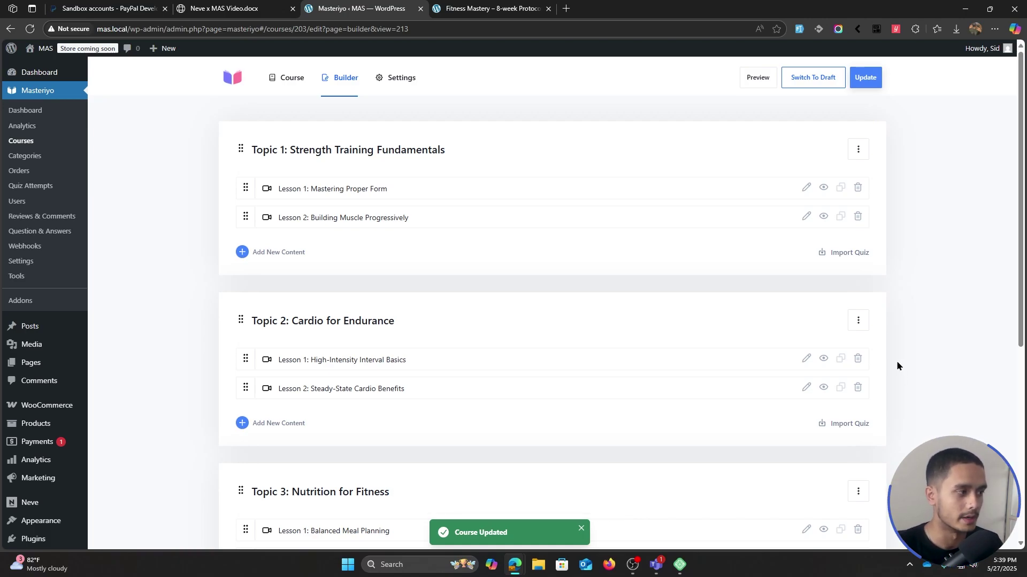
drag(239, 150, 230, 152)
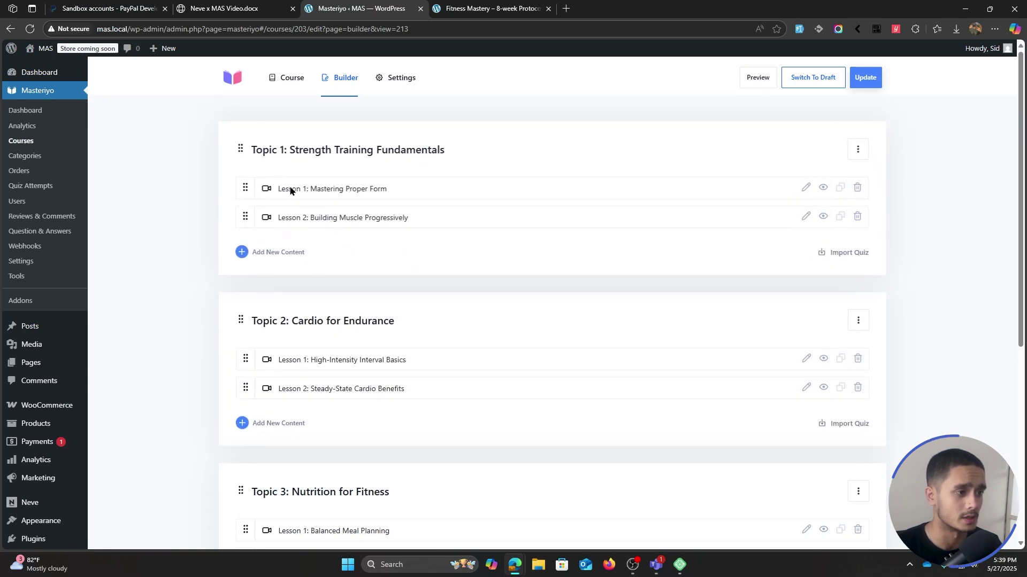
drag(243, 213, 262, 219)
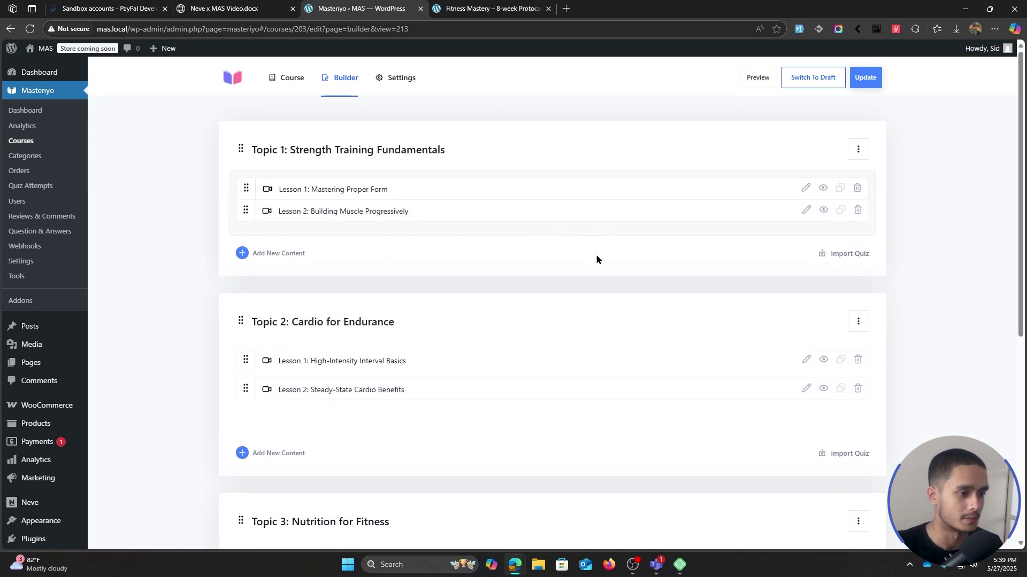
scroll(930, 288, down, 6)
- Update the Fitness Mastery course and preview it on the live site
scroll(933, 268, up, 5)
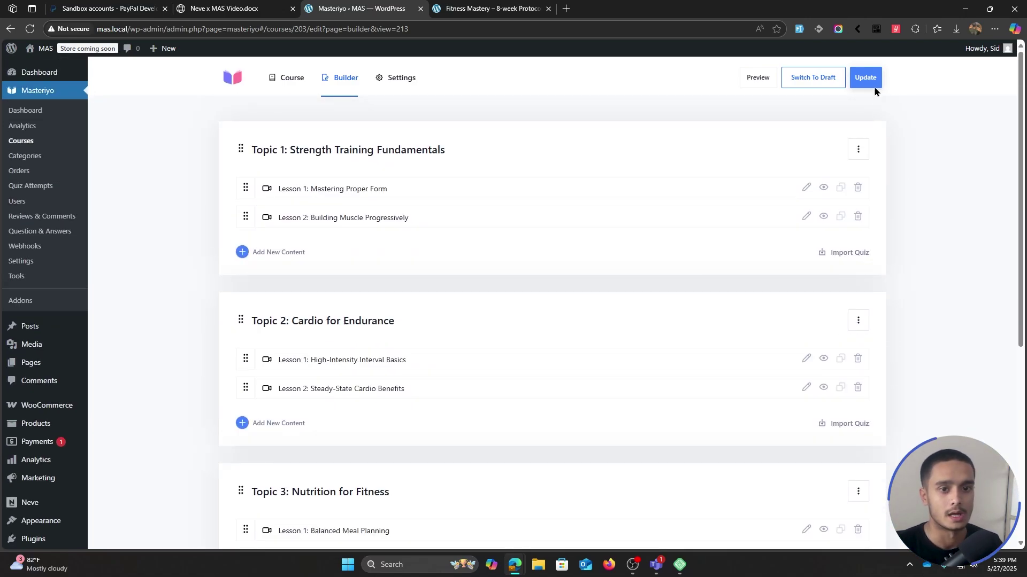
click(873, 83)
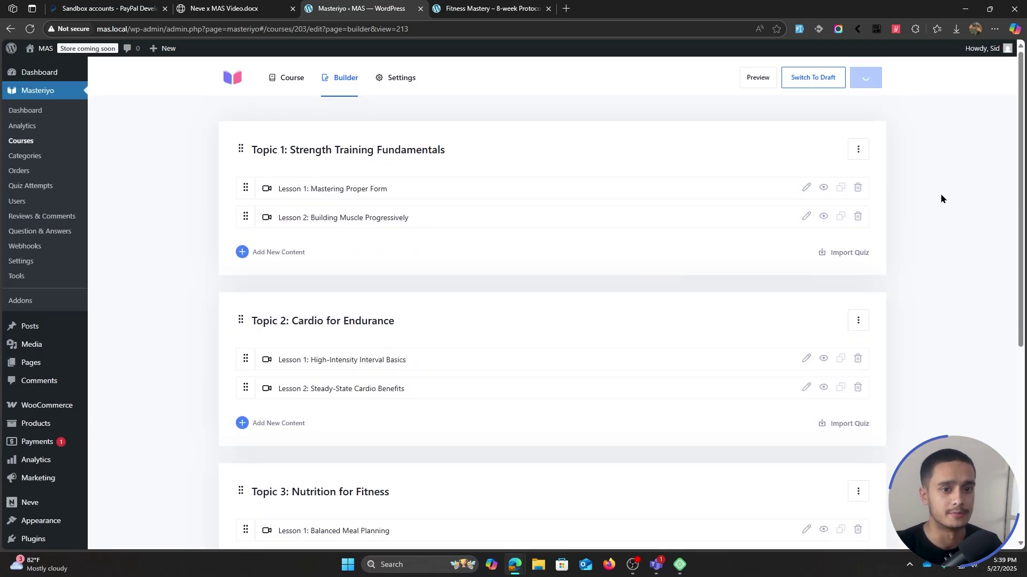
click(761, 78)
- Show the course Curriculum and expand Topic 2 Cardio for Endurance and Topic 3 Nutrition for Fitness
scroll(878, 233, down, 10)
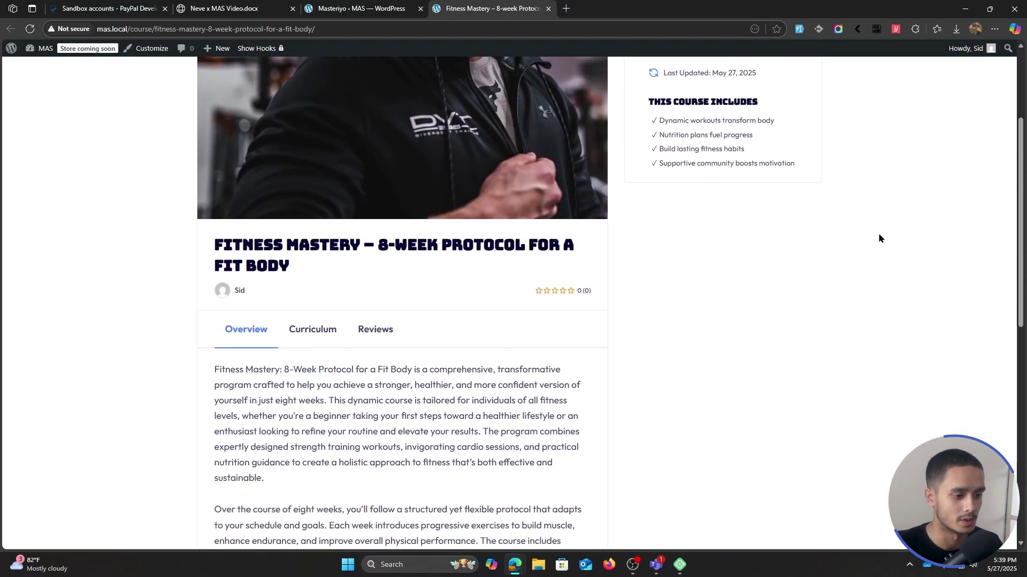
scroll(871, 355, up, 8)
scroll(871, 362, up, 1)
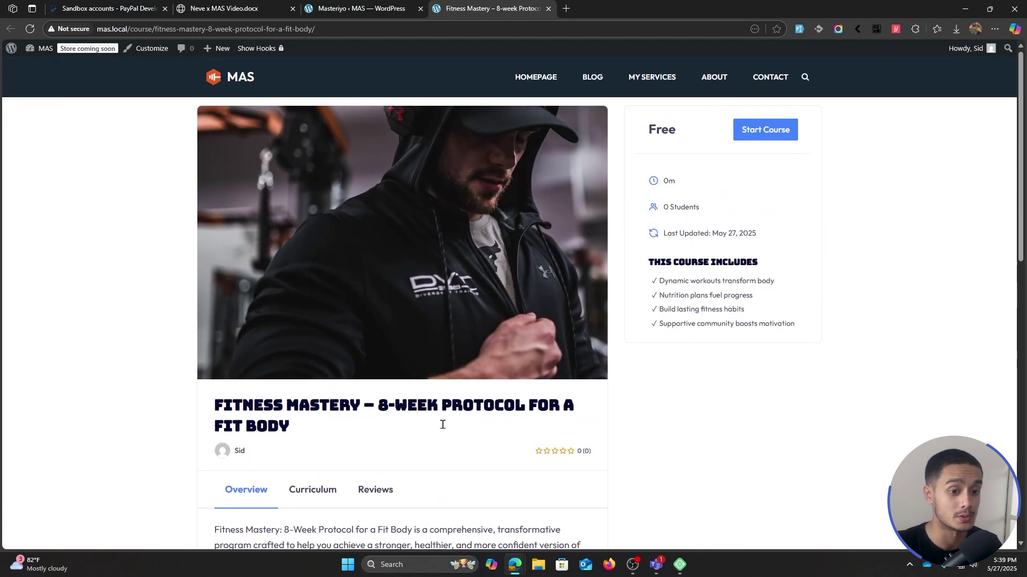
click(311, 491)
scroll(633, 385, down, 6)
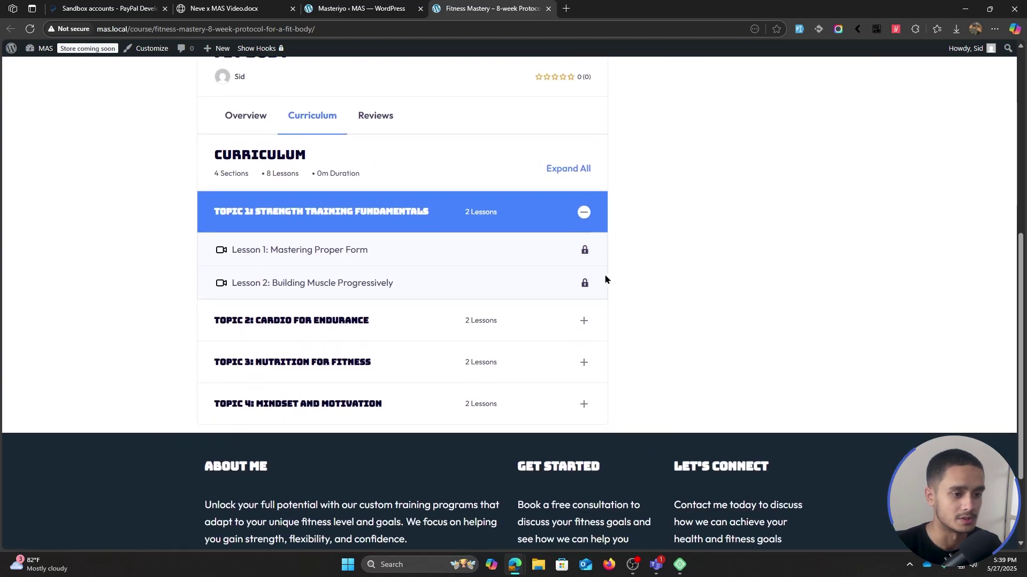
click(583, 321)
click(582, 431)
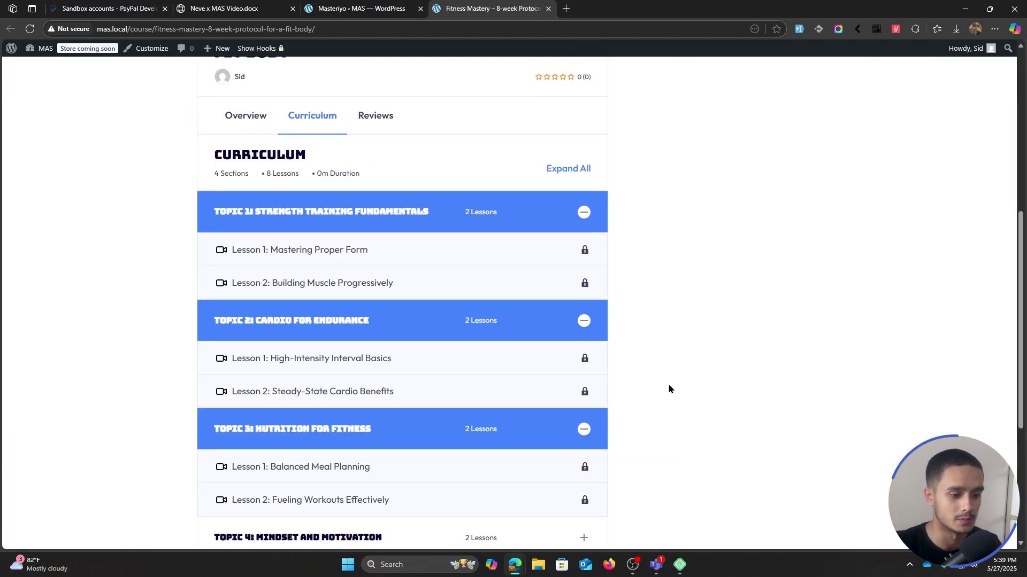
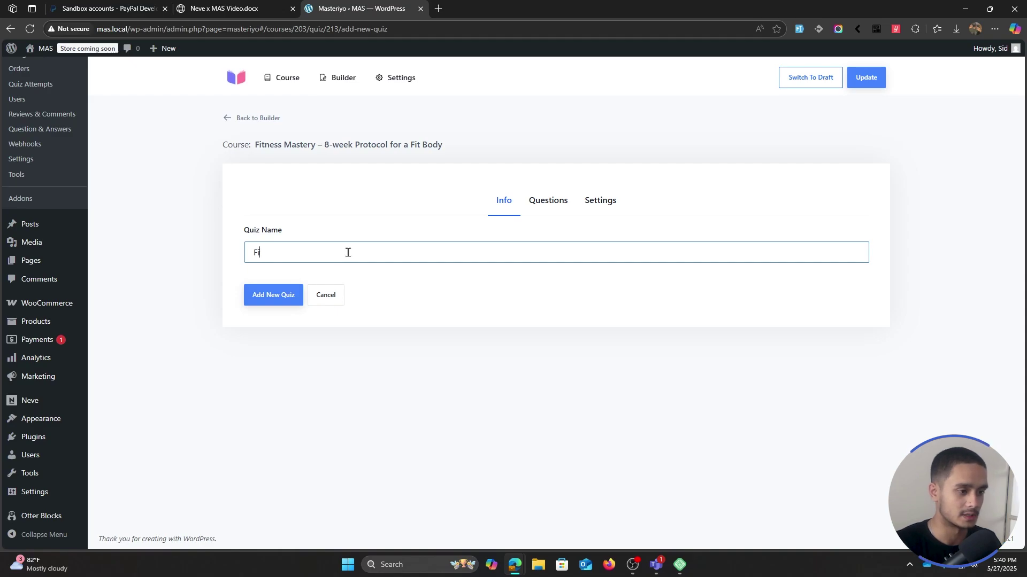
- Create the Fitness Trials quiz and add a new blank question
text(ness Trials)
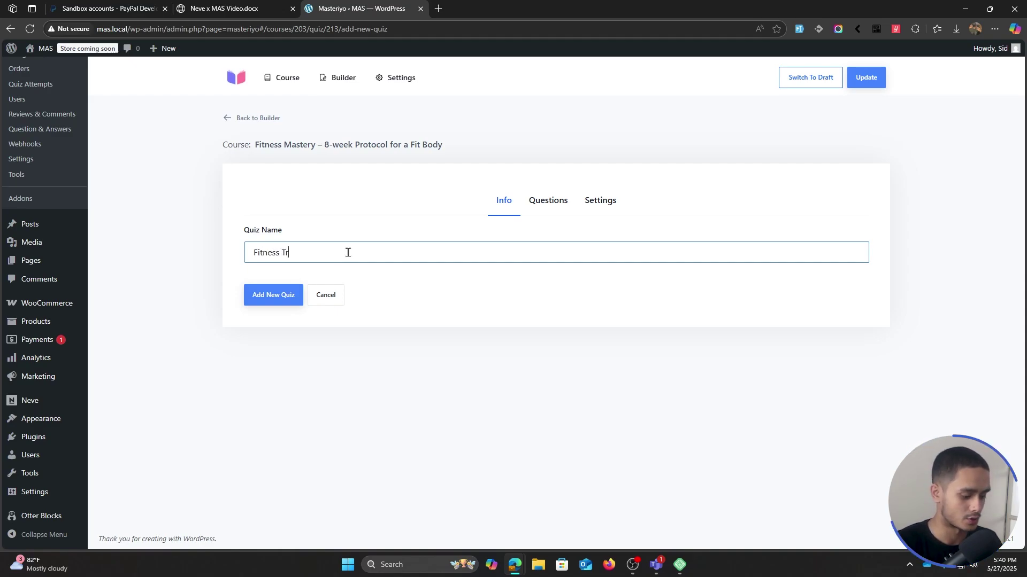
click(270, 298)
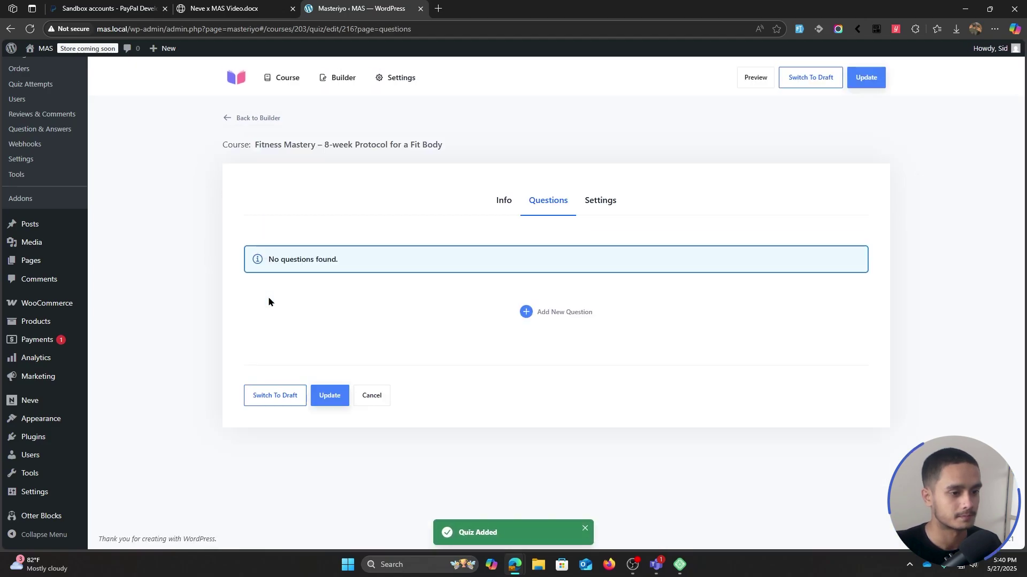
click(565, 313)
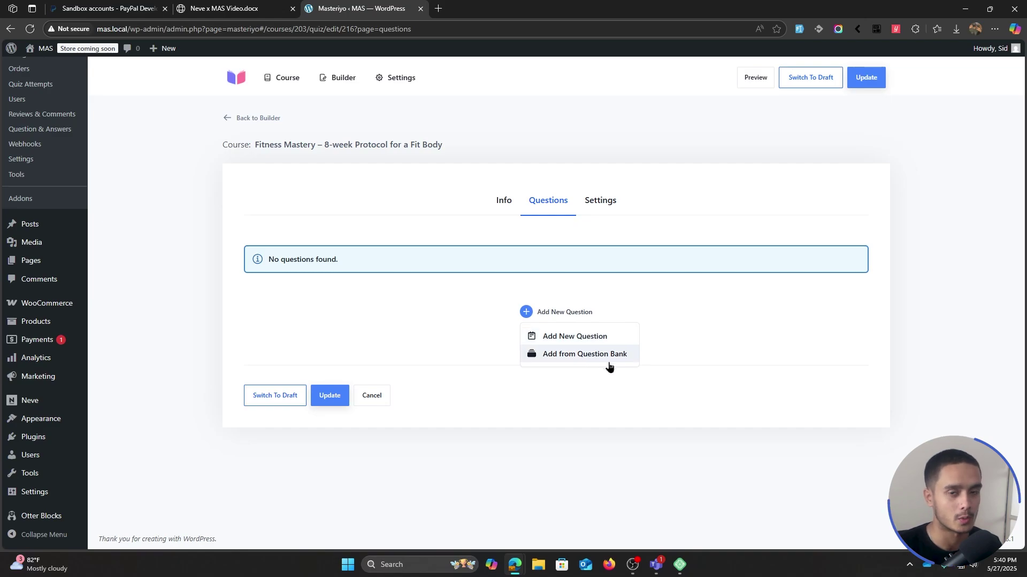
click(581, 336)
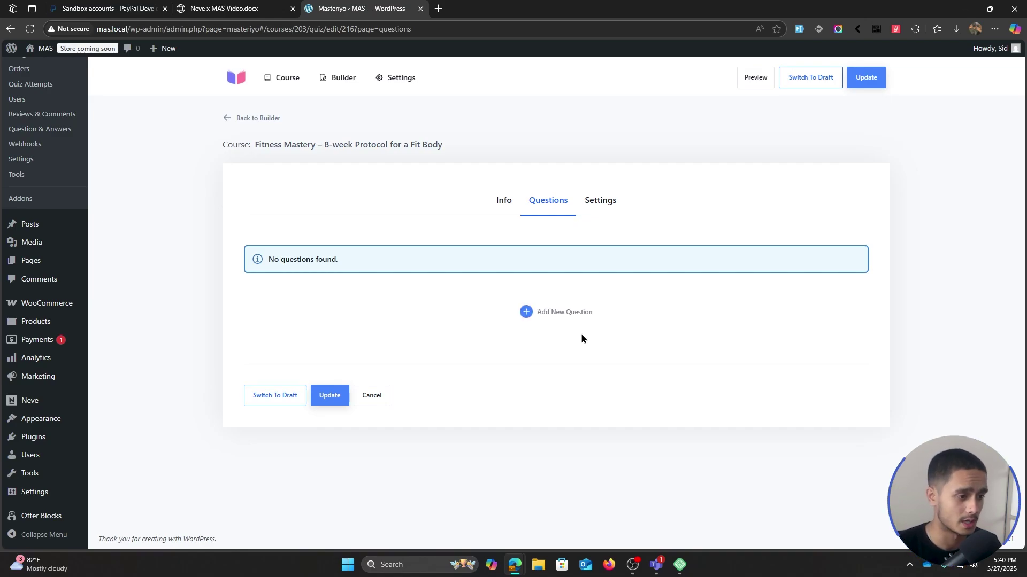
- Enter the question 'Apple has more calories than a cake. True or False?'
click(339, 273)
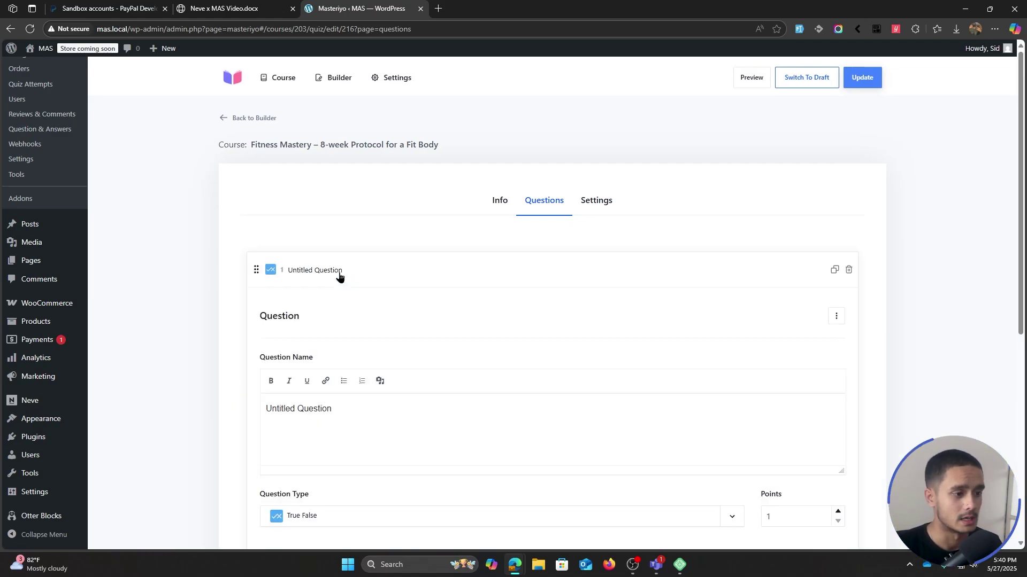
triple_click(363, 405)
text(Apple )
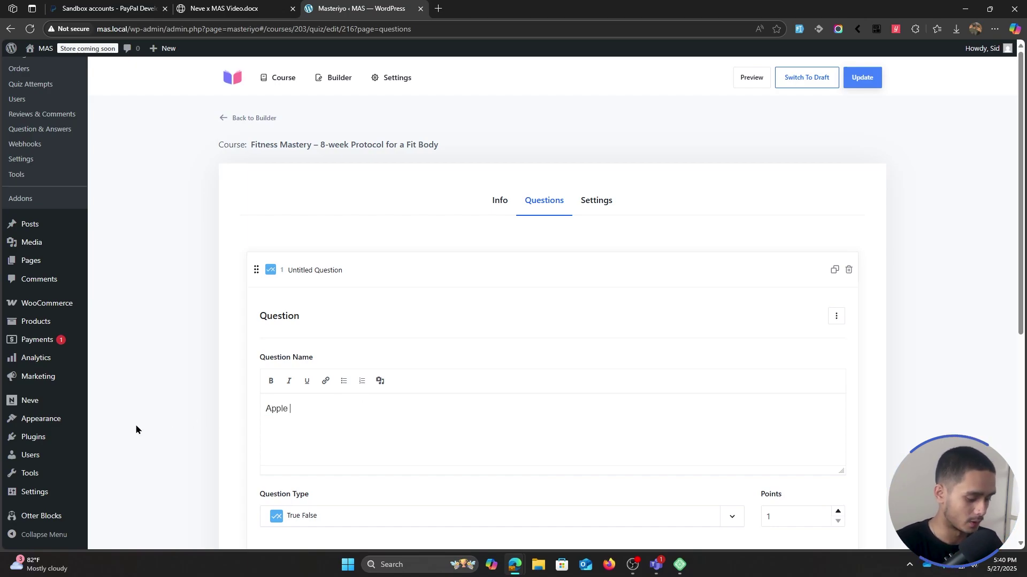
text(has mre)
key(BackSpace)
key(BackSpace)
key(BackSpace)
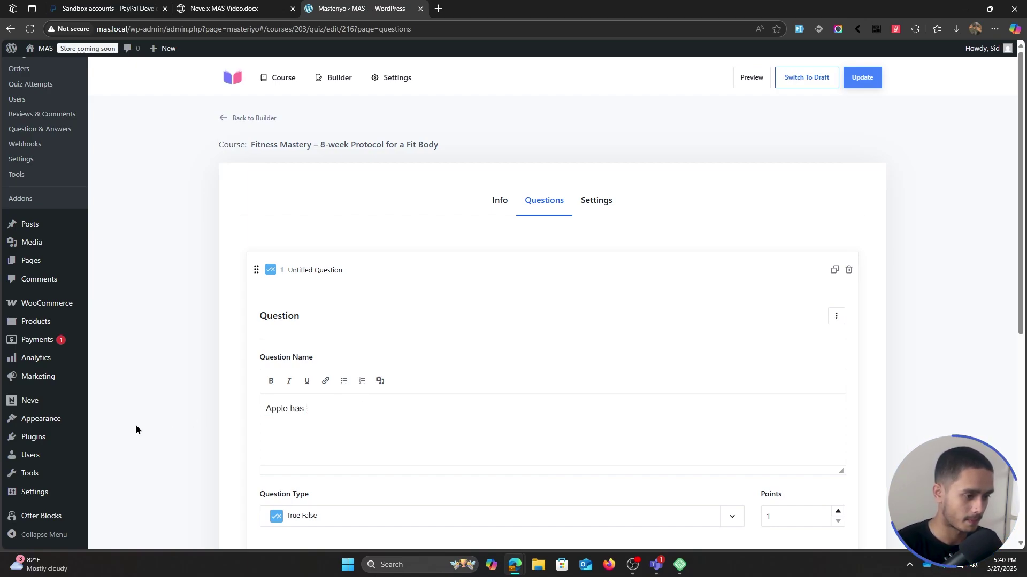
text(more calories than a cake.)
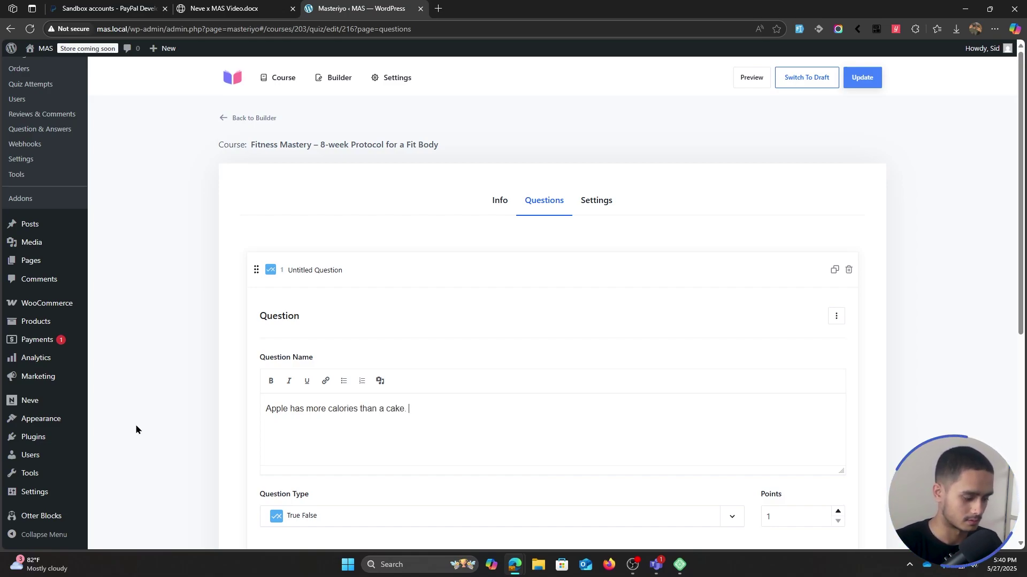
text(False?)
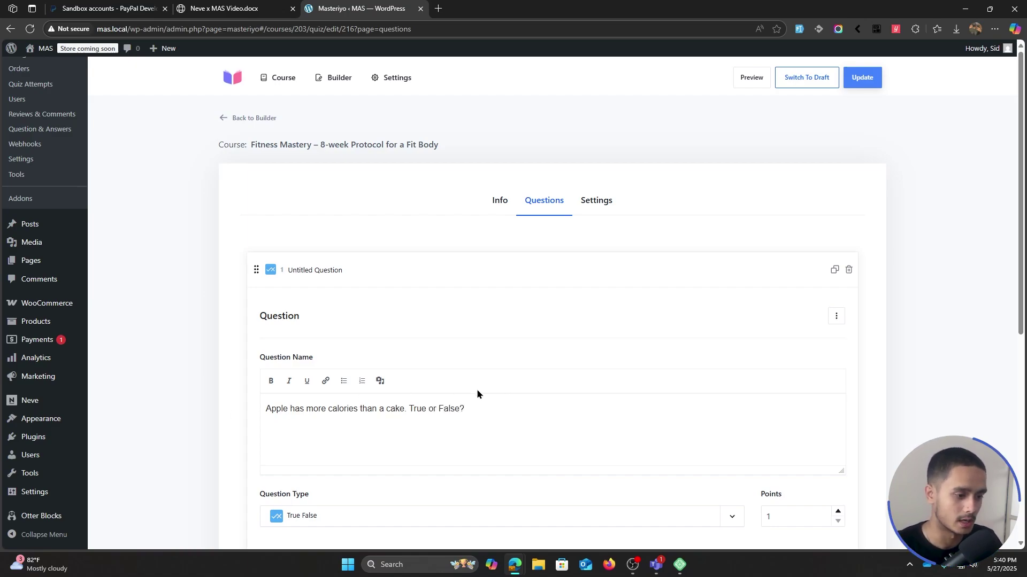
- Keep it True False, set 10 points, mark False correct, and save the question
scroll(504, 411, down, 3)
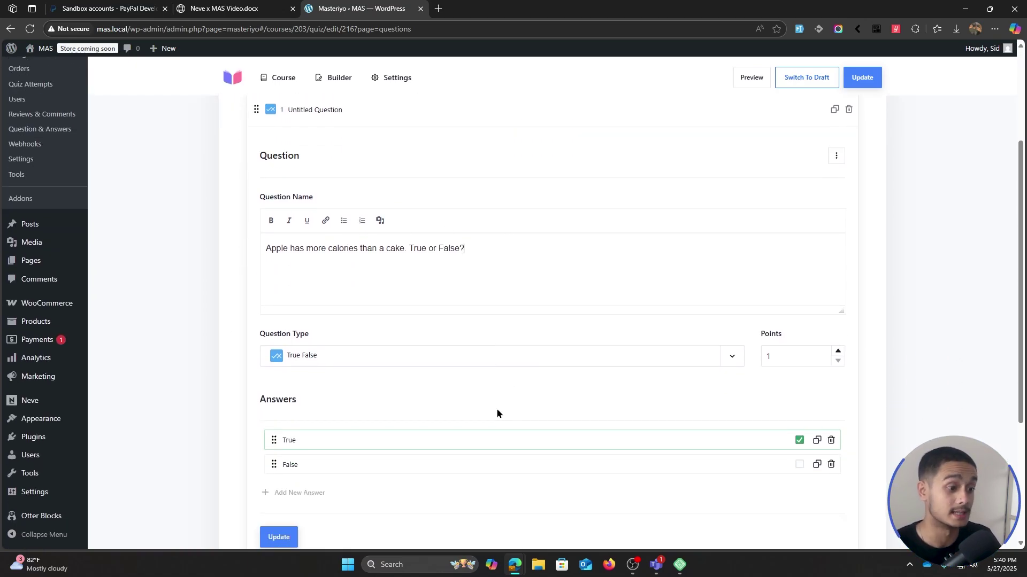
click(367, 357)
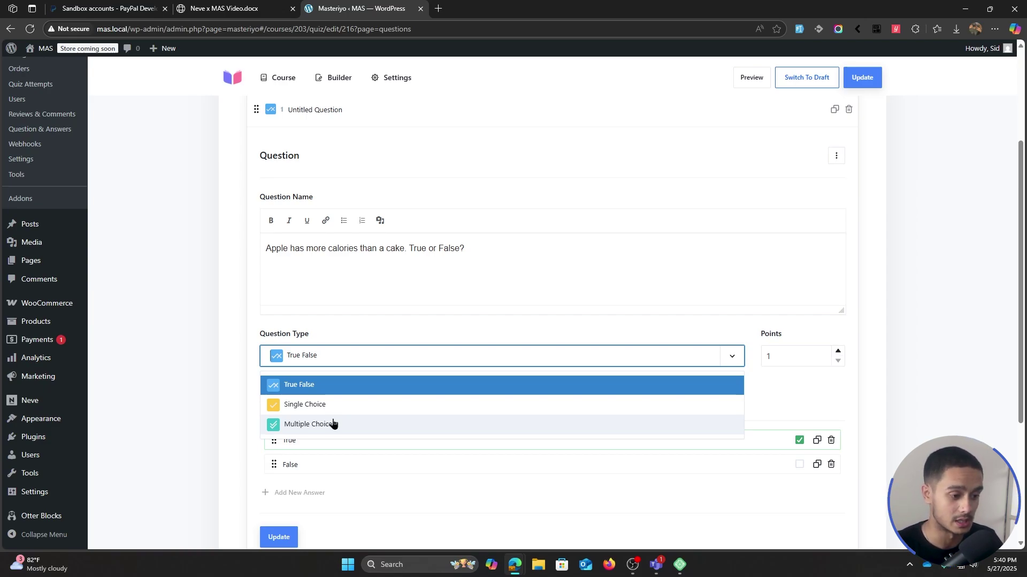
click(332, 389)
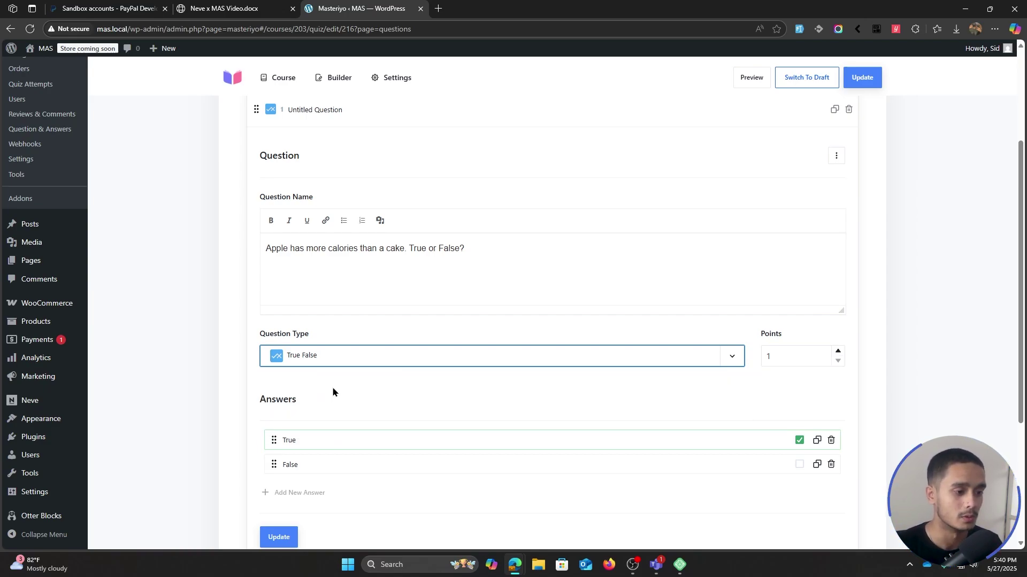
click(778, 355)
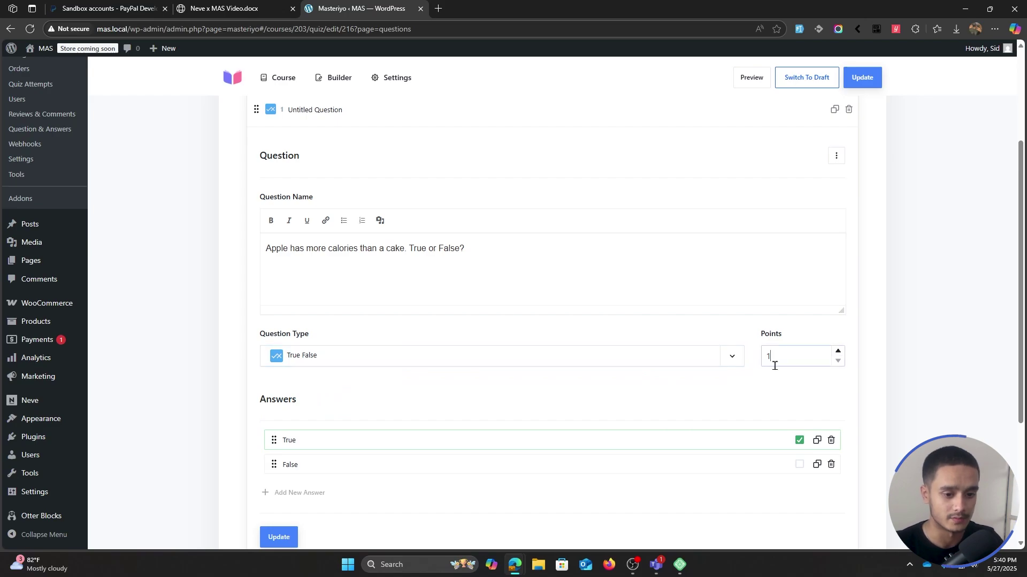
text(0)
scroll(528, 379, down, 1)
click(800, 412)
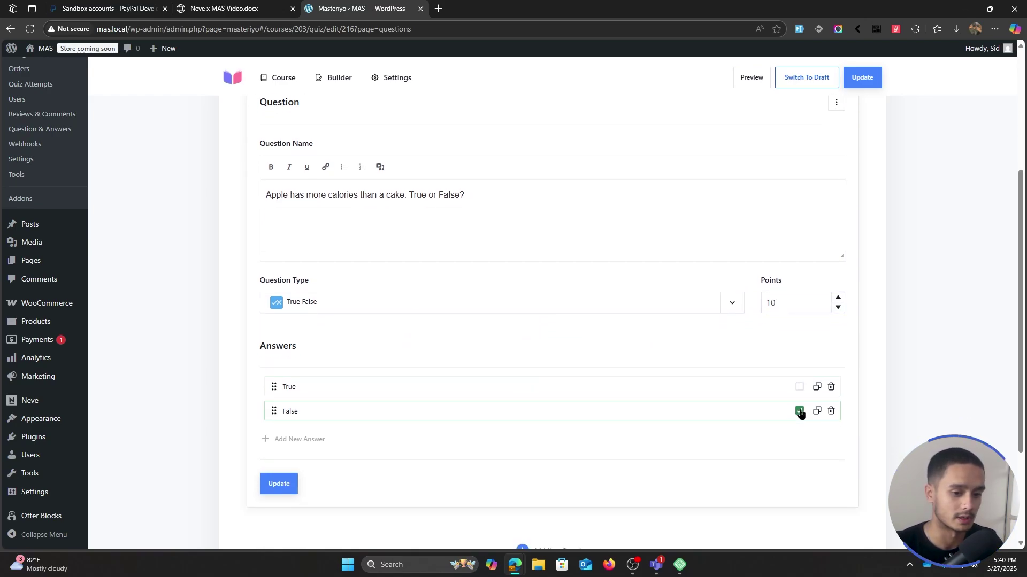
click(291, 483)
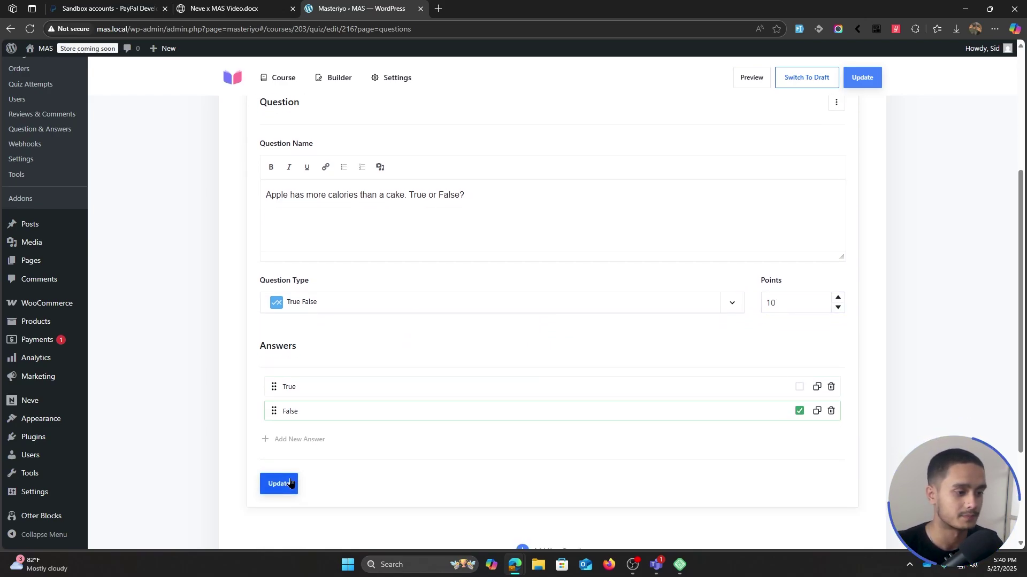
click(718, 162)
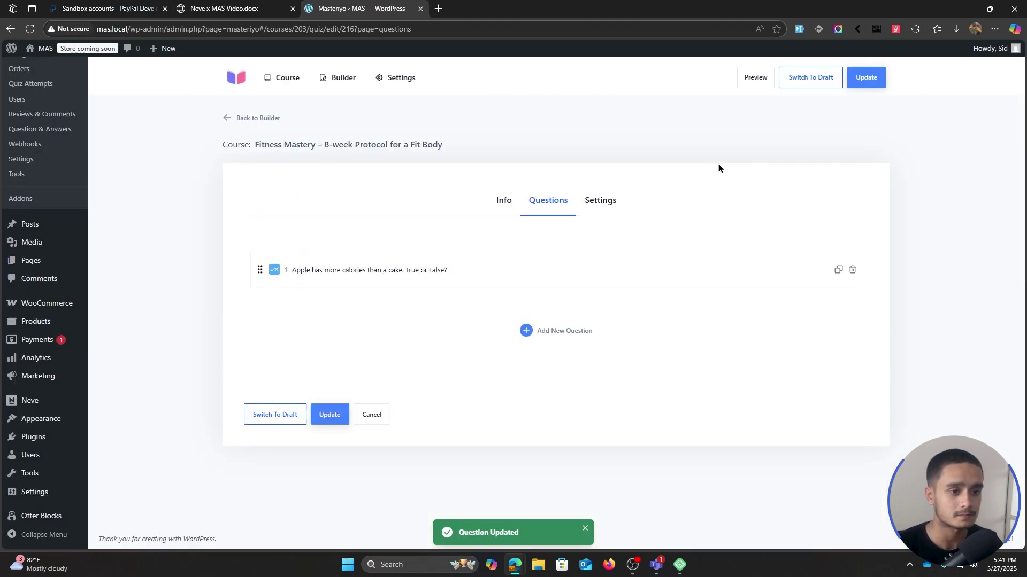
- Add a Single Choice question 'What among these helps in burning calories?'
click(561, 334)
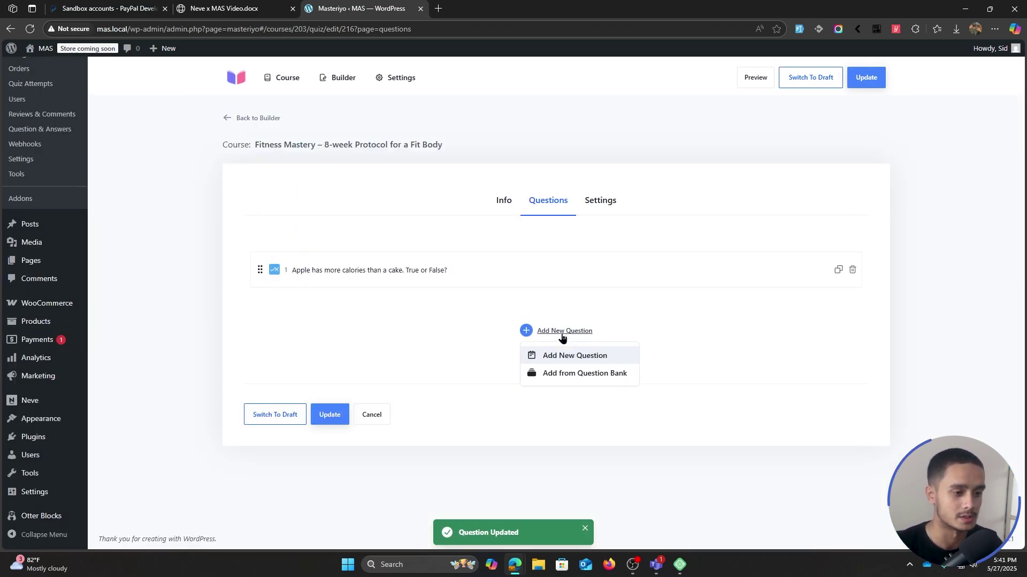
click(580, 355)
text(What among these h)
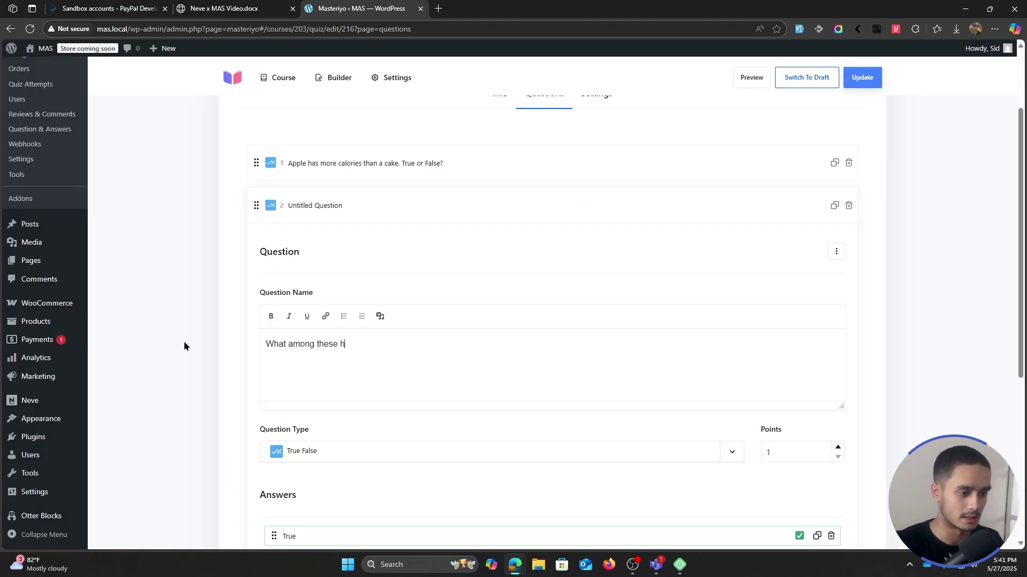
text(elps in burning )
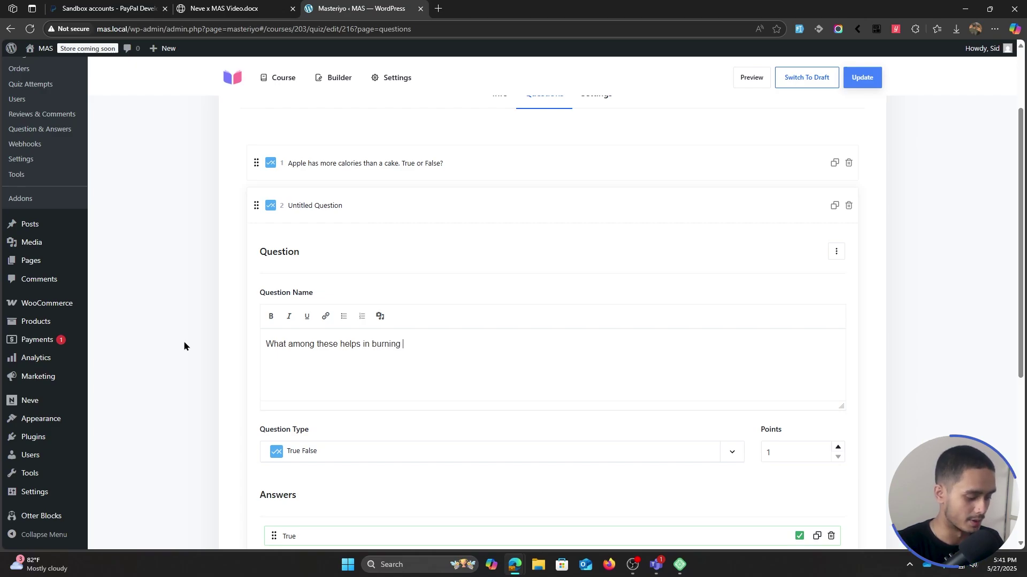
text(calories?)
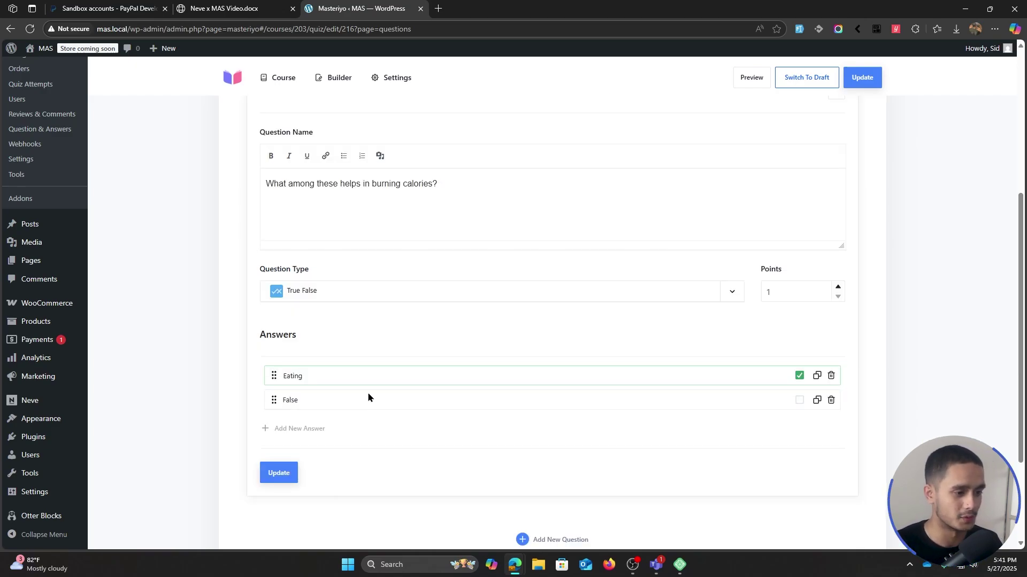
click(331, 291)
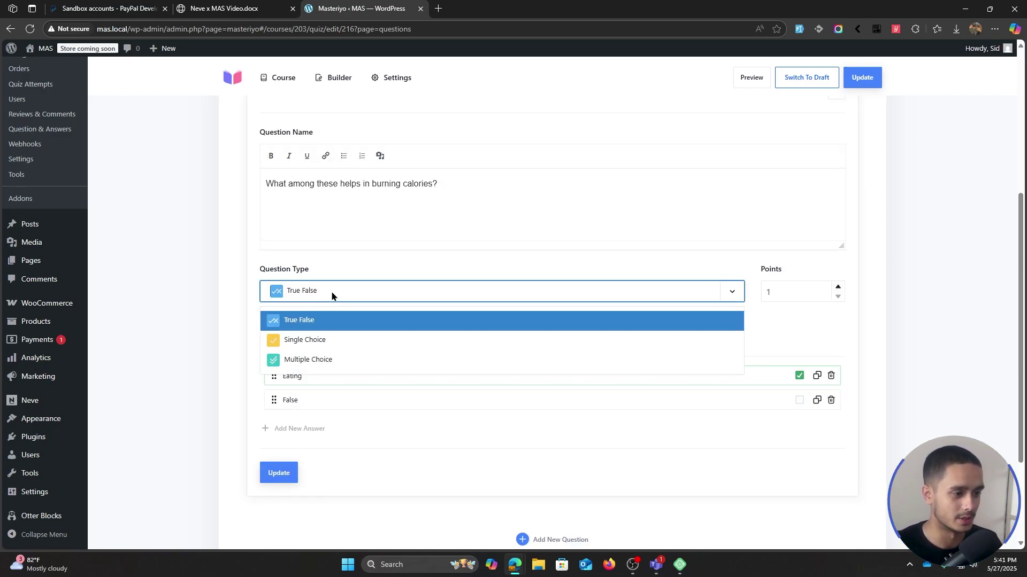
click(332, 340)
- Make 'Eating less' the correct answer, give it 10 points, and save the question
double_click(292, 400)
text(Eating less)
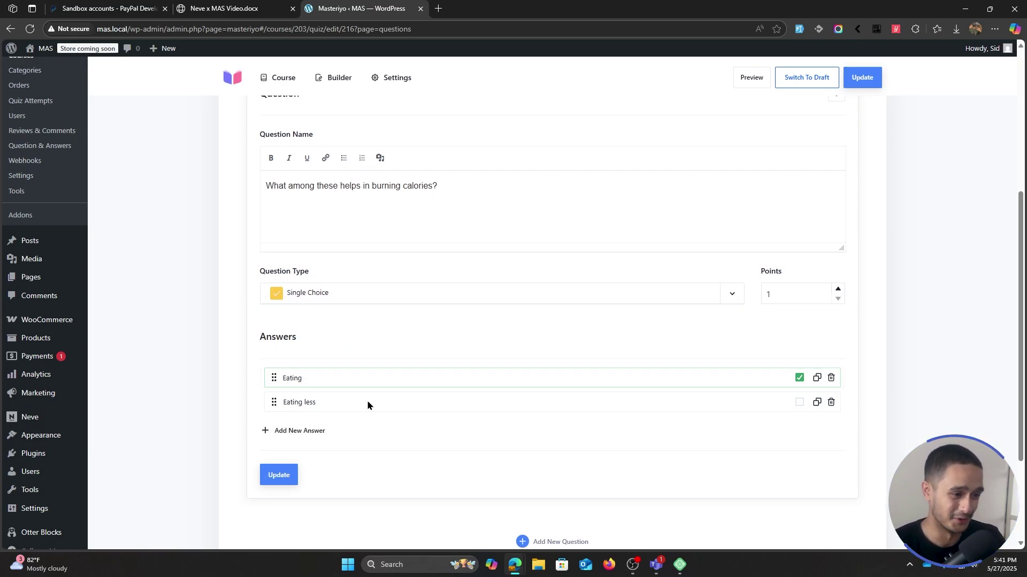
click(799, 403)
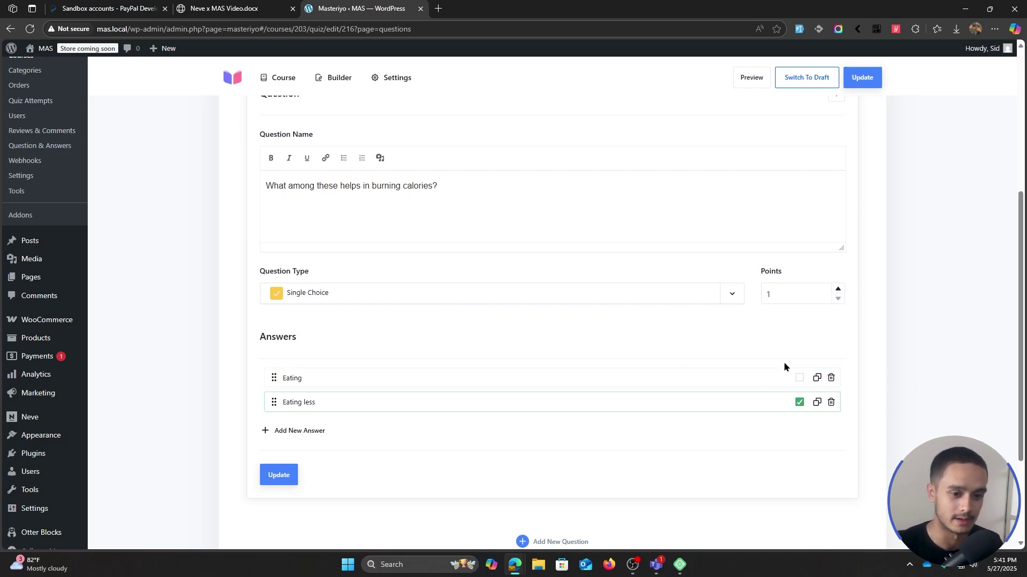
click(783, 297)
text(0)
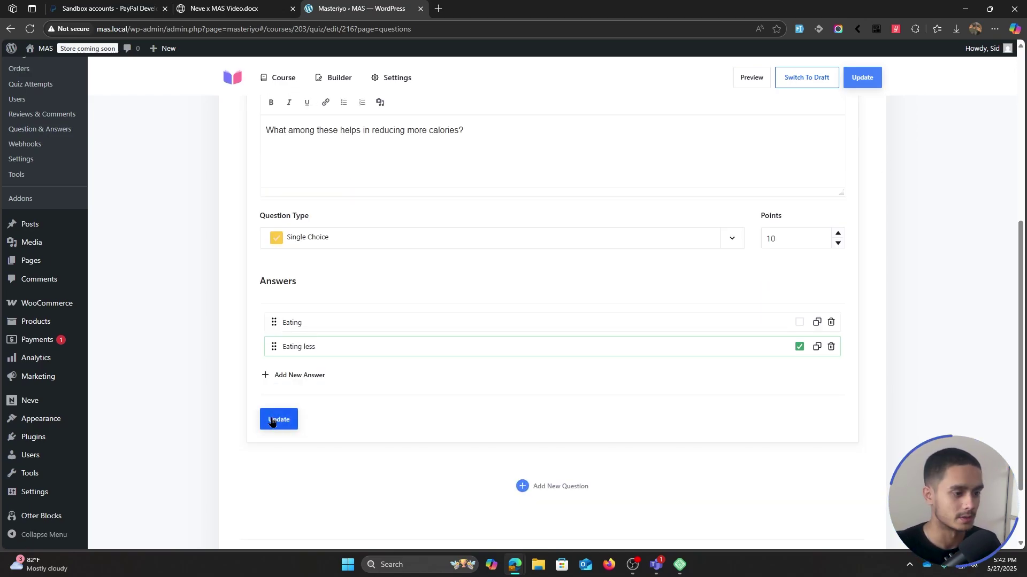
click(279, 420)
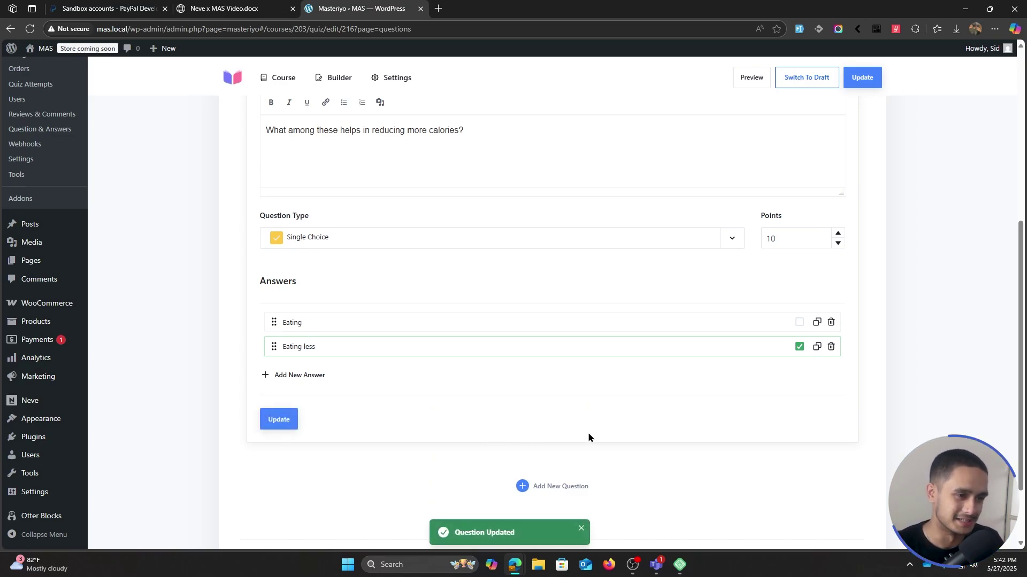
- Save the whole Fitness Trials quiz and open its learner preview
scroll(566, 433, up, 3)
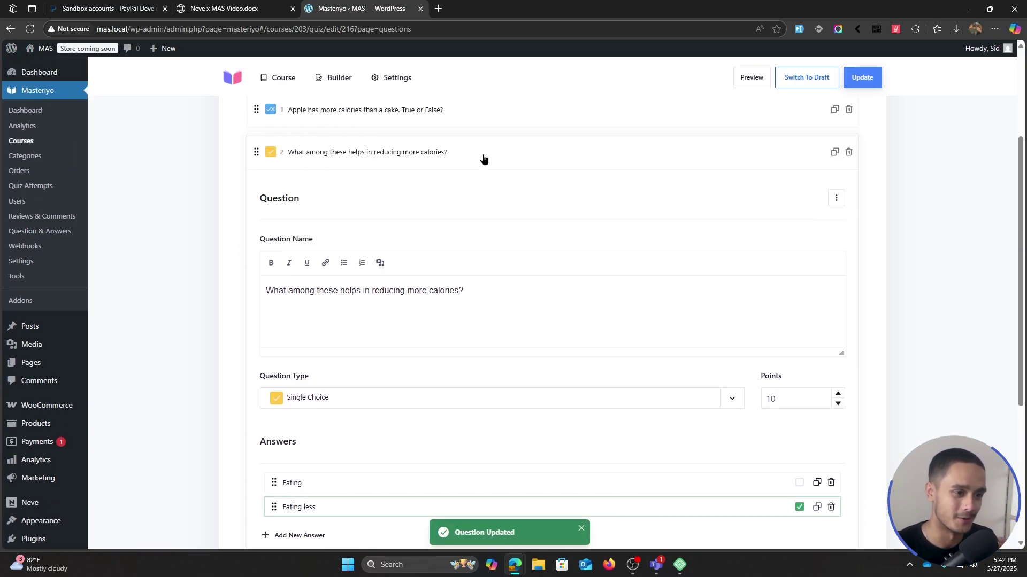
click(483, 158)
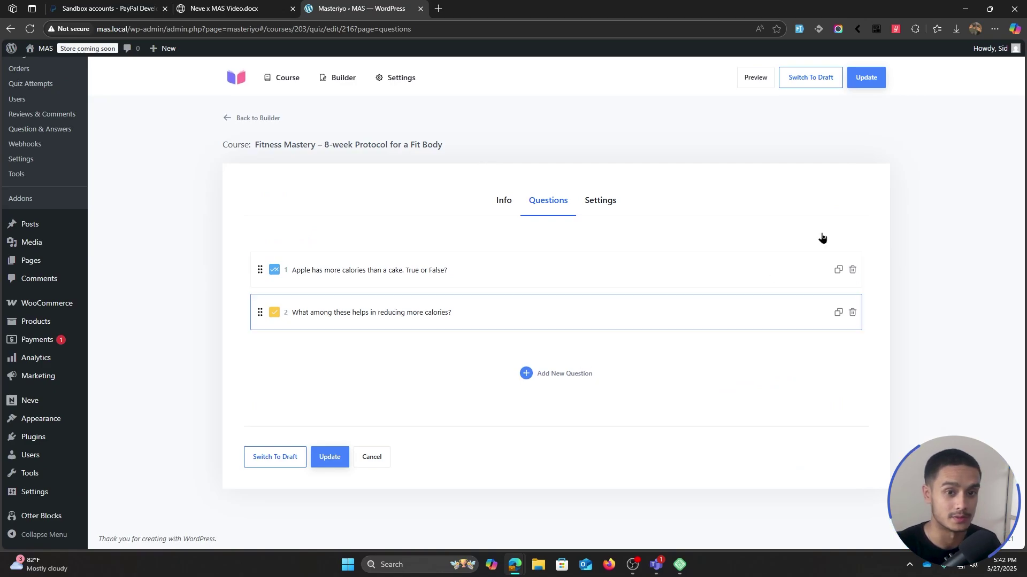
click(865, 77)
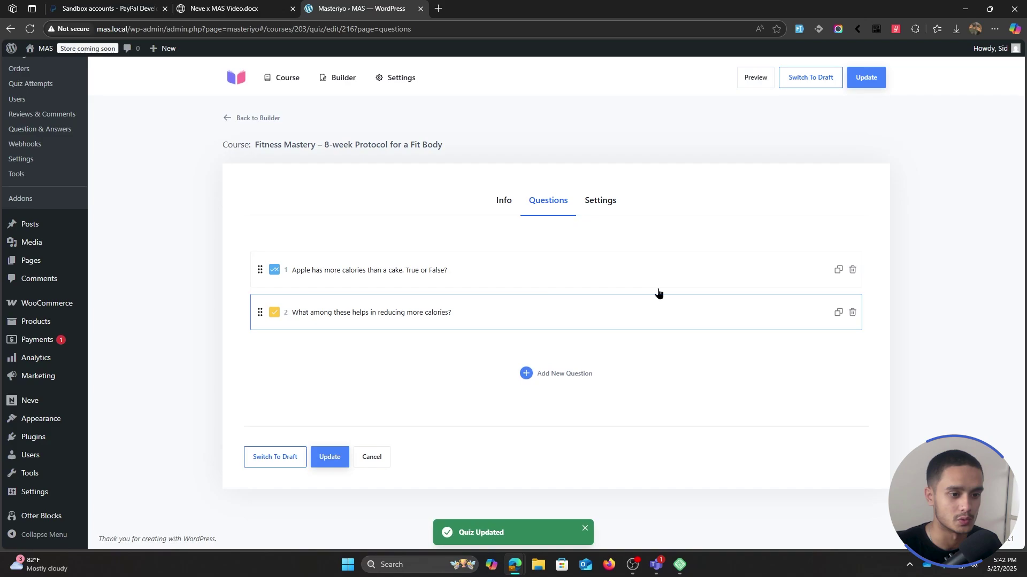
click(757, 79)
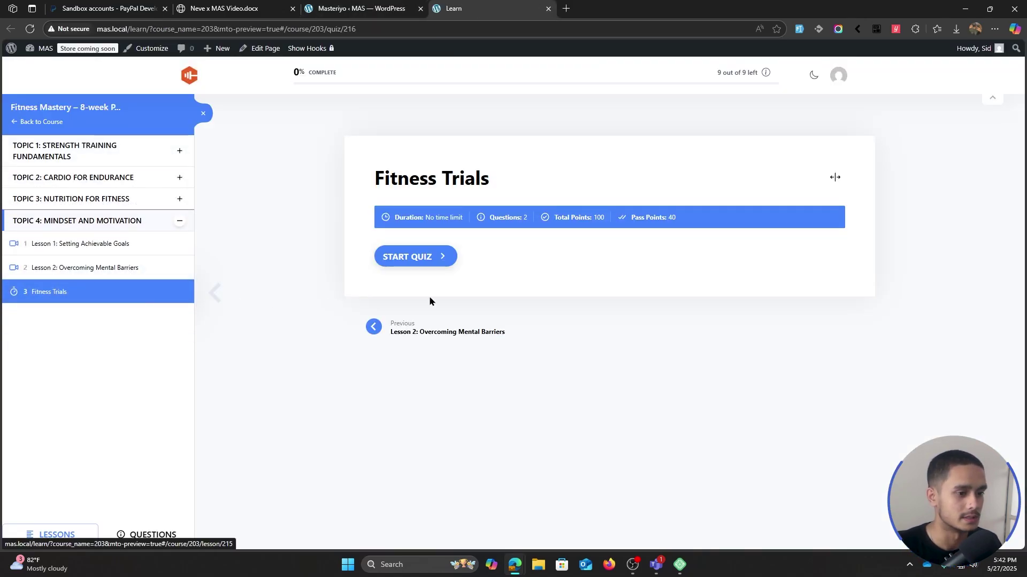
- Start the quiz and view the first lessons of Topic 2 and Topic 1 as a learner
click(428, 260)
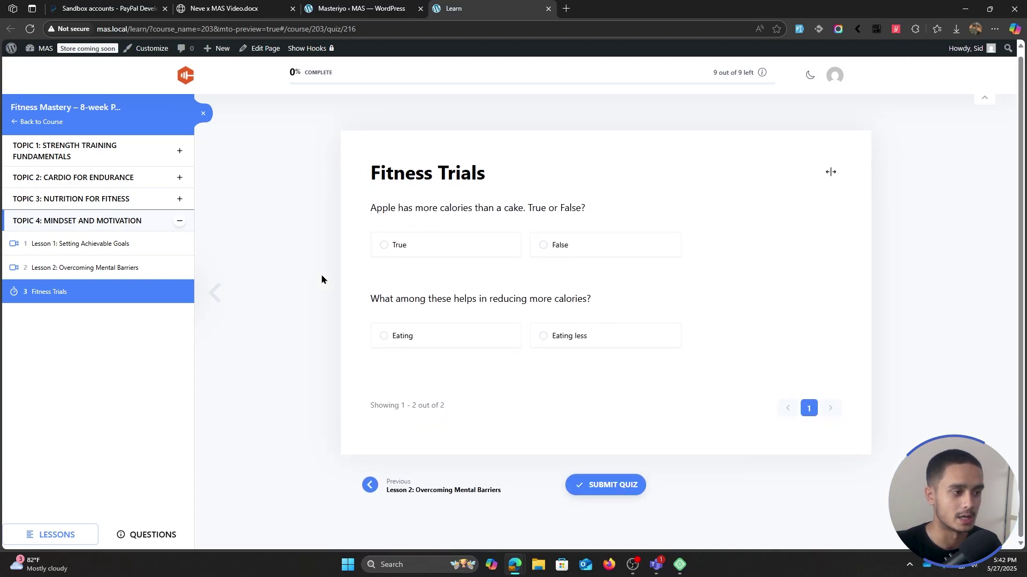
click(190, 178)
click(116, 201)
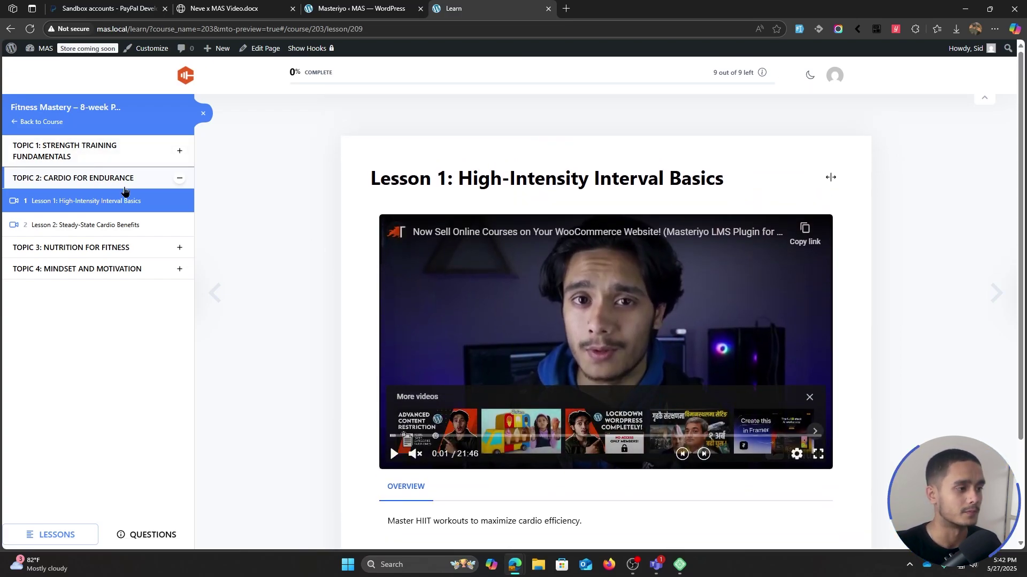
click(122, 156)
click(113, 180)
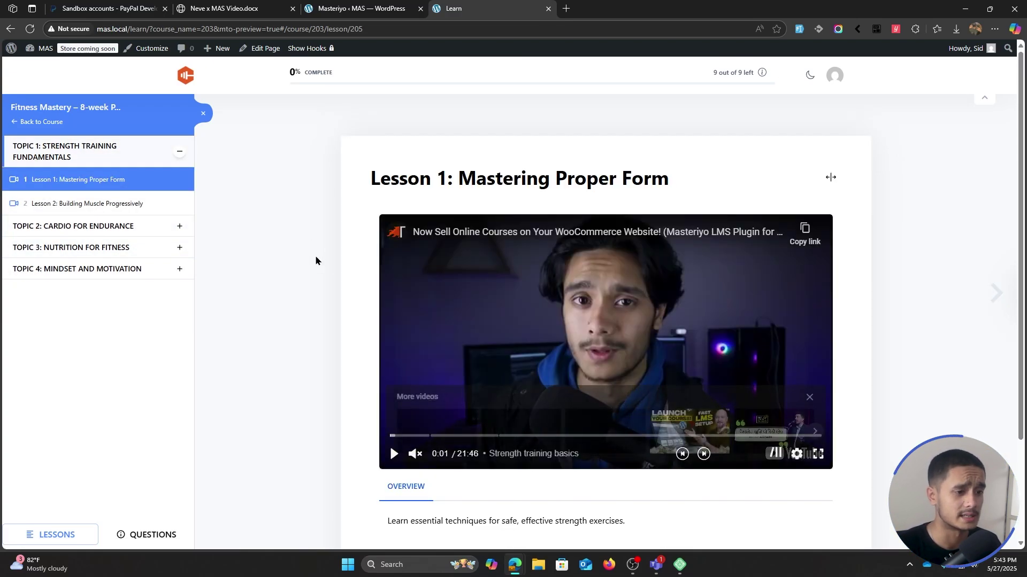
scroll(282, 345, down, 2)
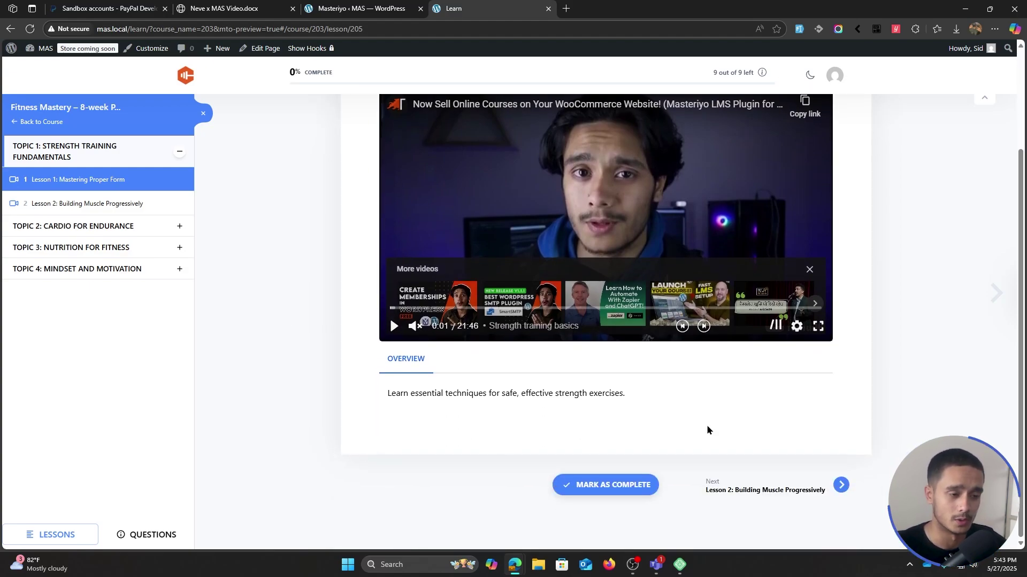
scroll(707, 427, up, 2)
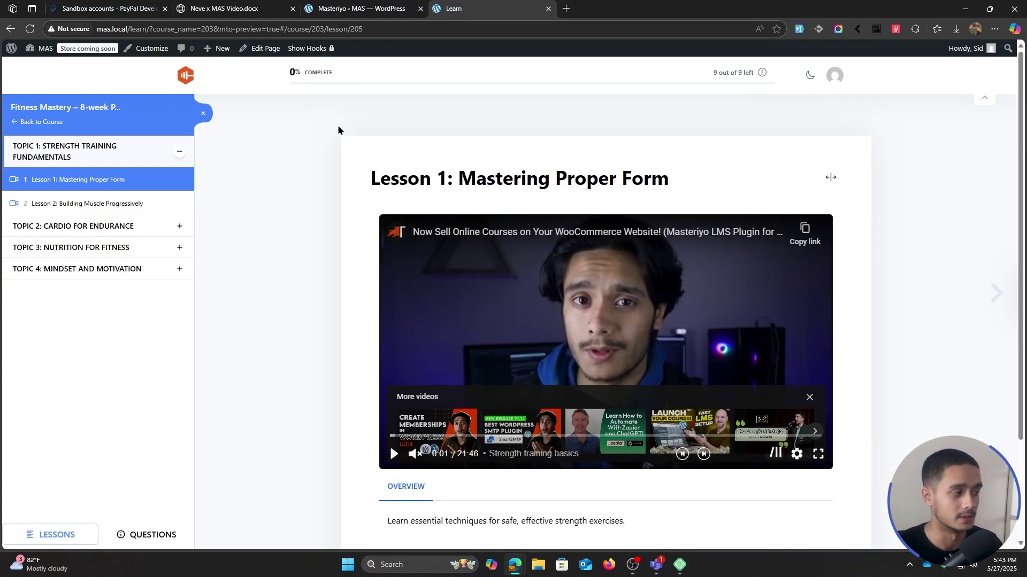
- Close the learner preview and show the quiz's settings in the editor
click(335, 4)
click(548, 9)
click(598, 202)
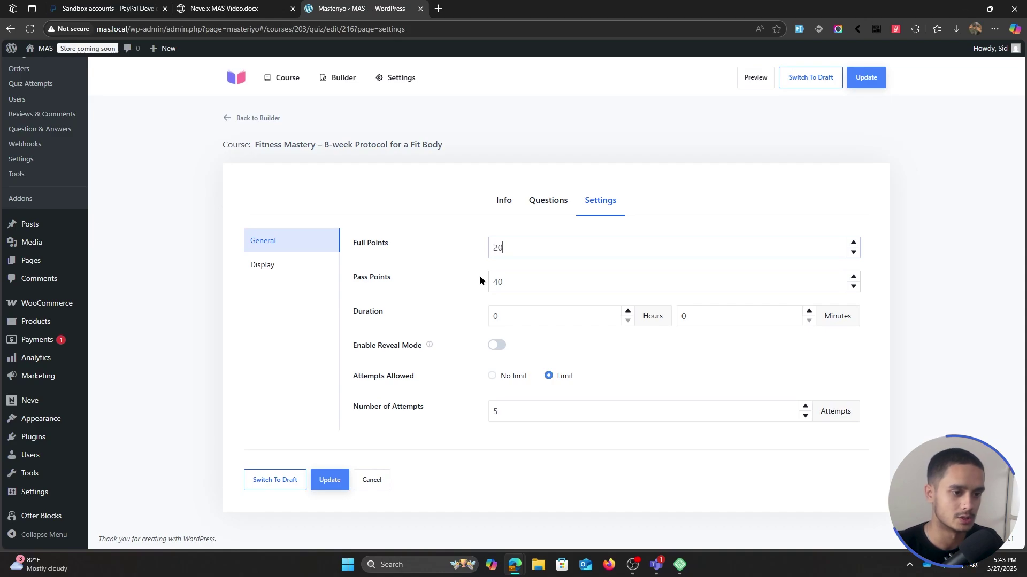
- Change Pass Points from 40 to 10 and save the quiz
drag(525, 282, 394, 284)
text(10)
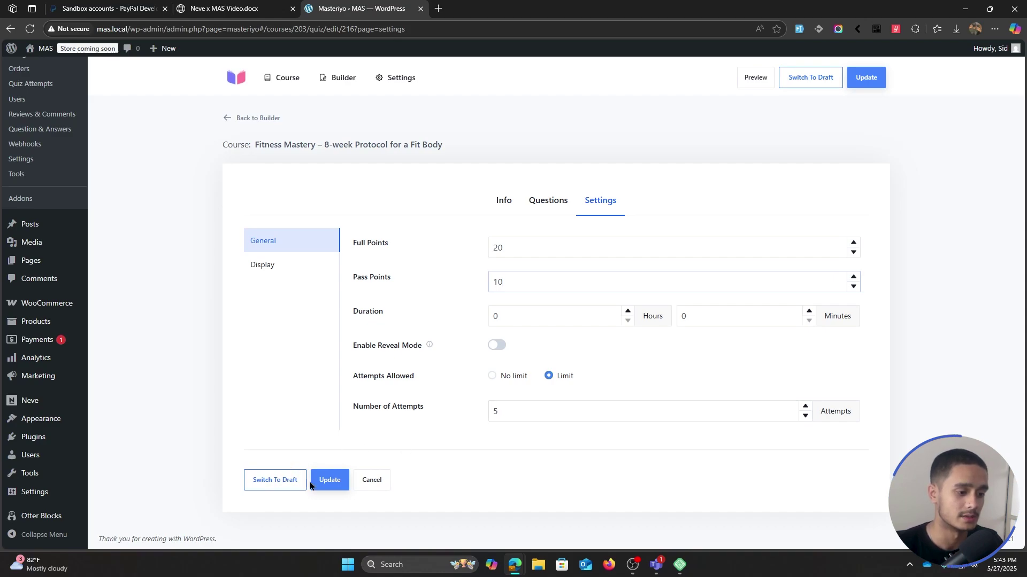
click(330, 480)
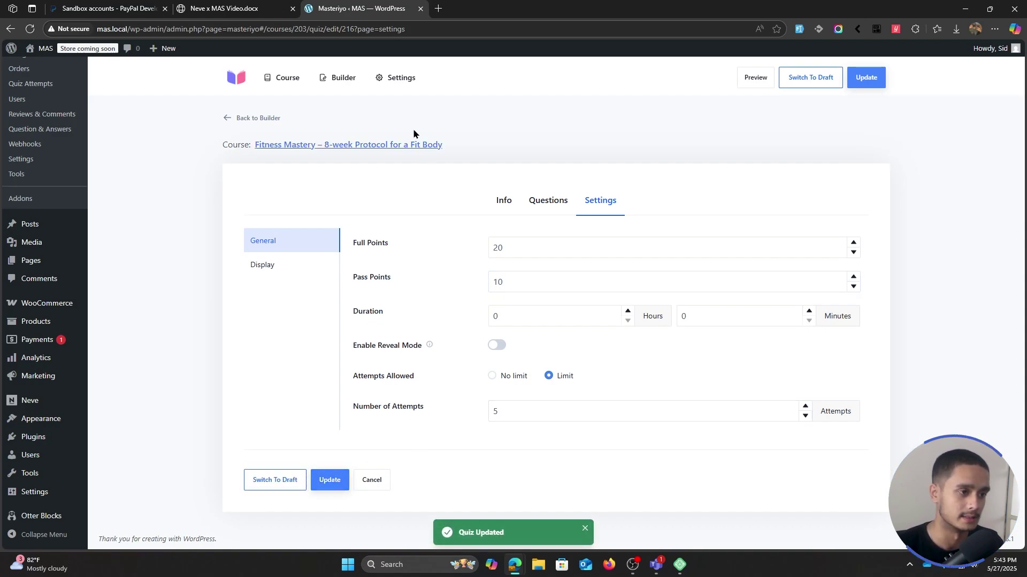
- Show the Pricing section of the Fitness Mastery course settings
click(374, 145)
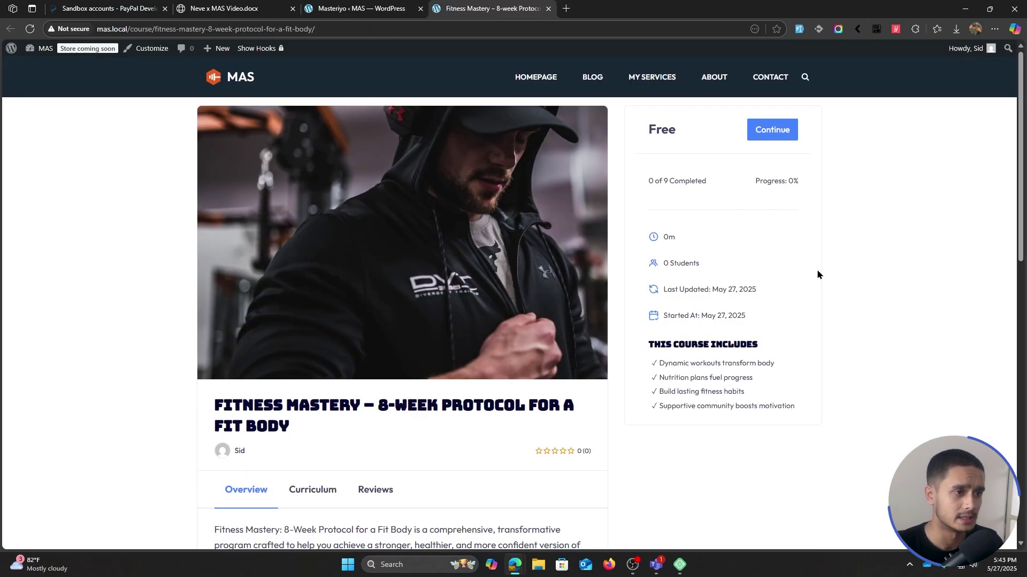
click(417, 13)
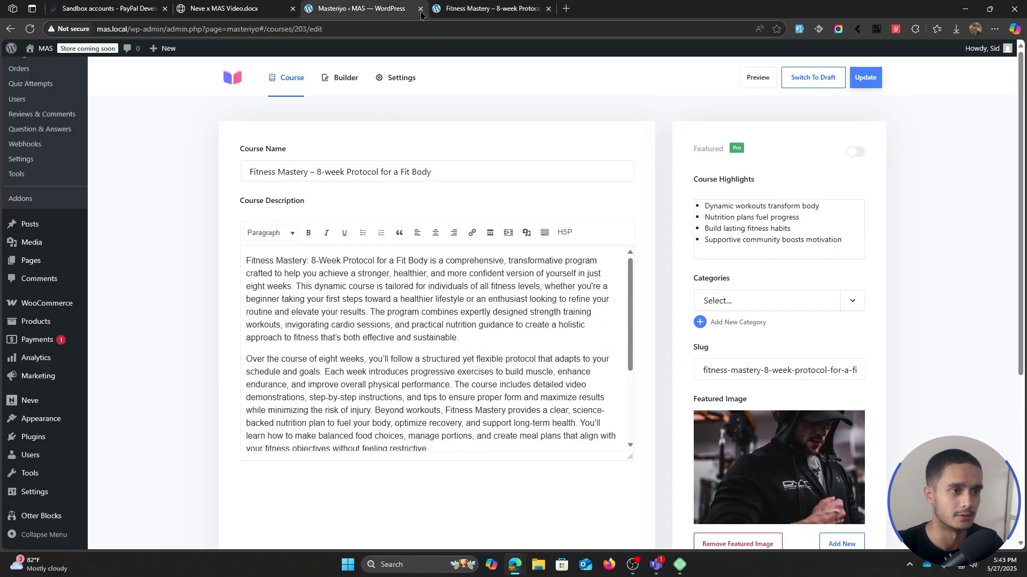
click(397, 94)
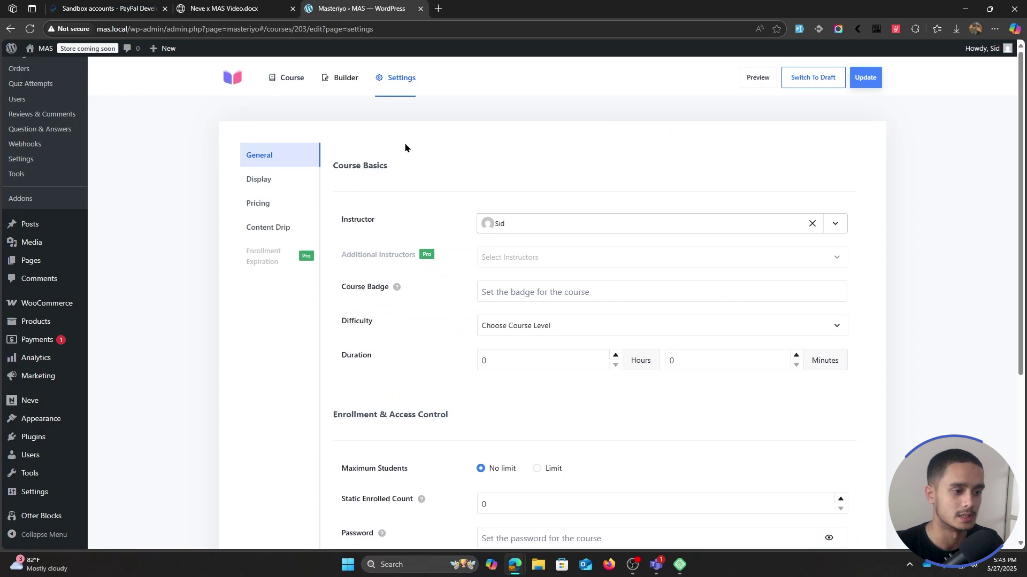
scroll(412, 155, down, 3)
scroll(432, 264, up, 5)
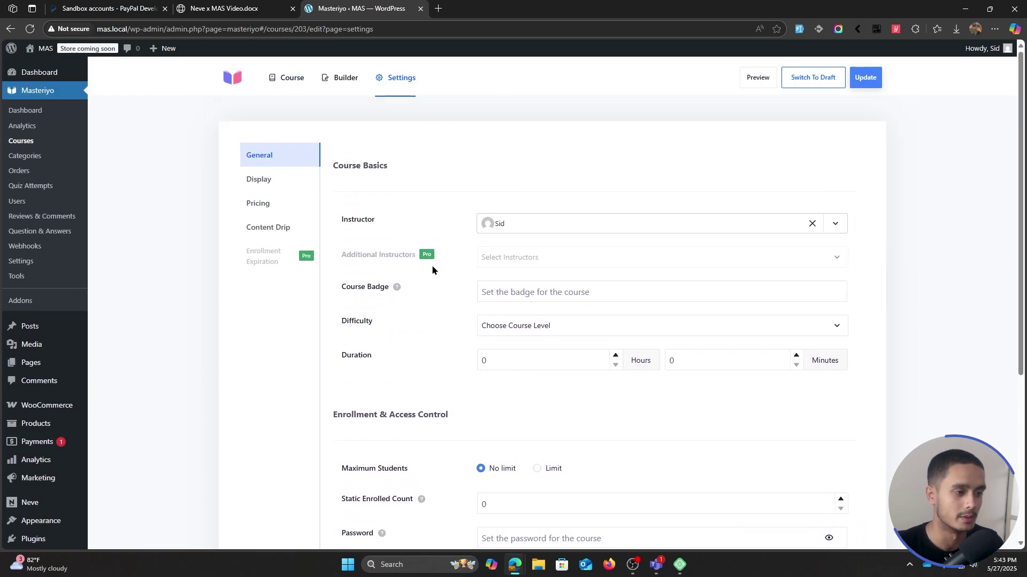
scroll(449, 193, down, 2)
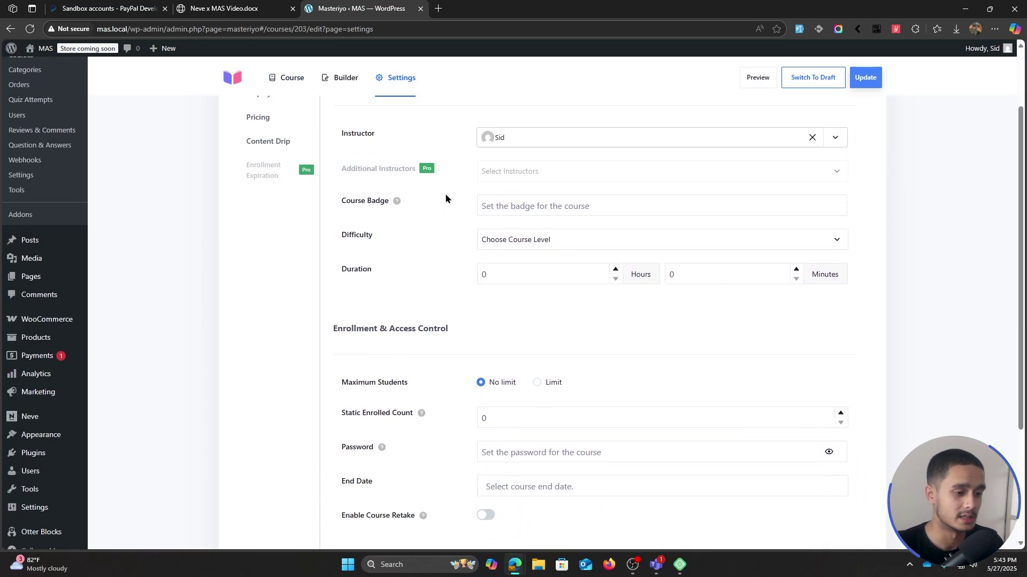
scroll(907, 298, up, 2)
scroll(877, 294, down, 5)
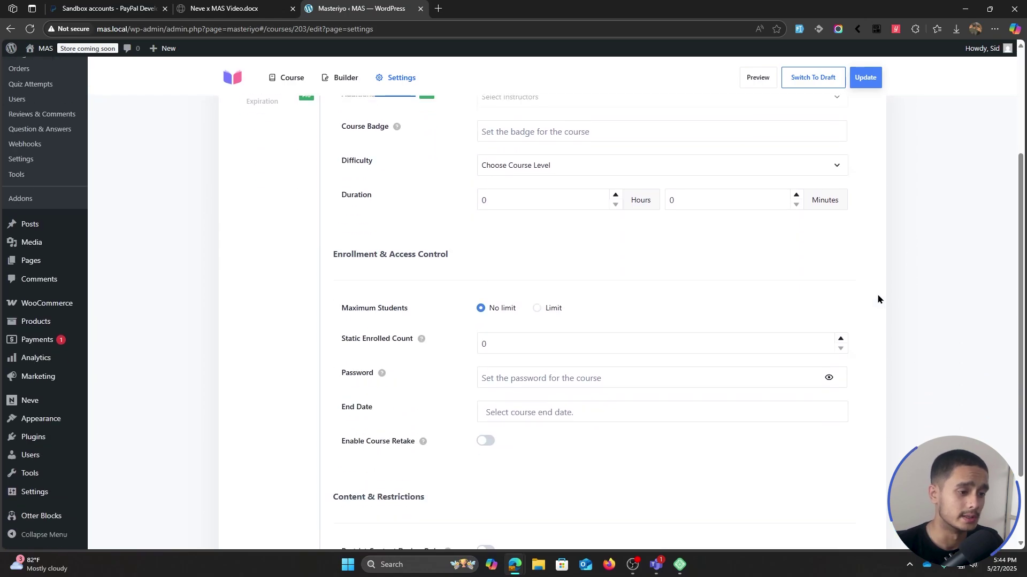
scroll(877, 298, up, 5)
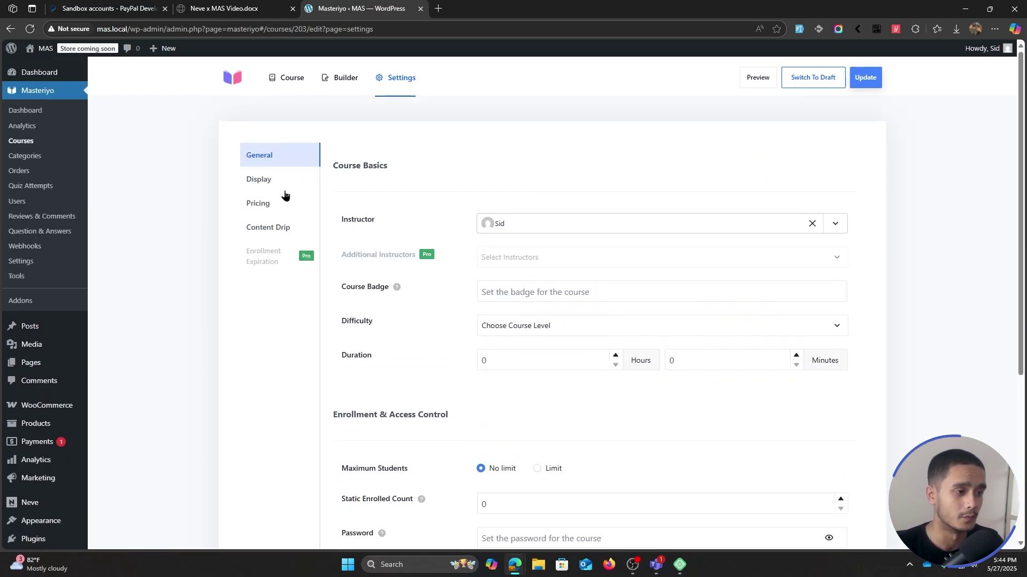
click(264, 204)
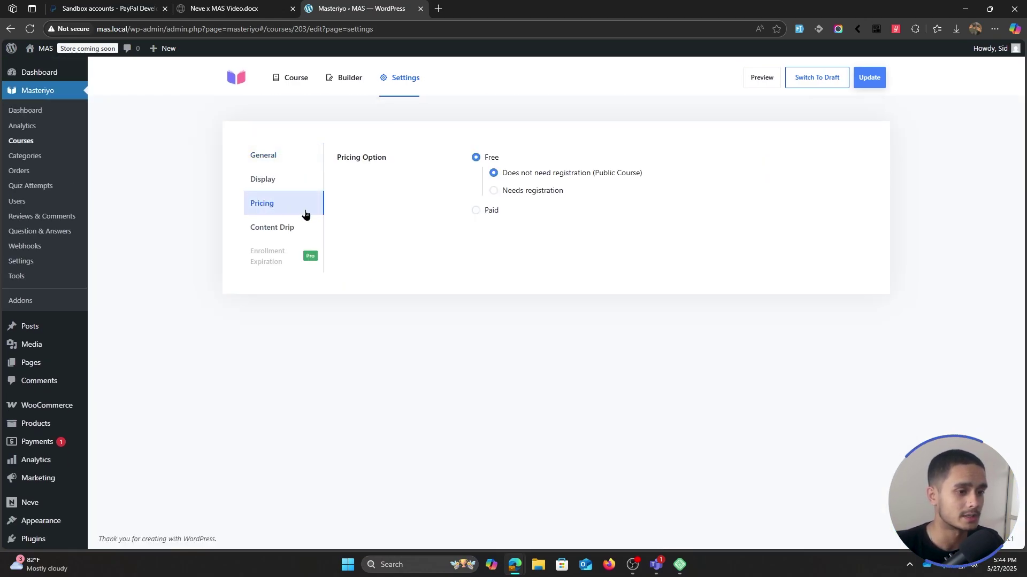
- Make the course Paid with a 20 one-time fee and 10 sale price, save, and preview it
click(476, 211)
click(478, 158)
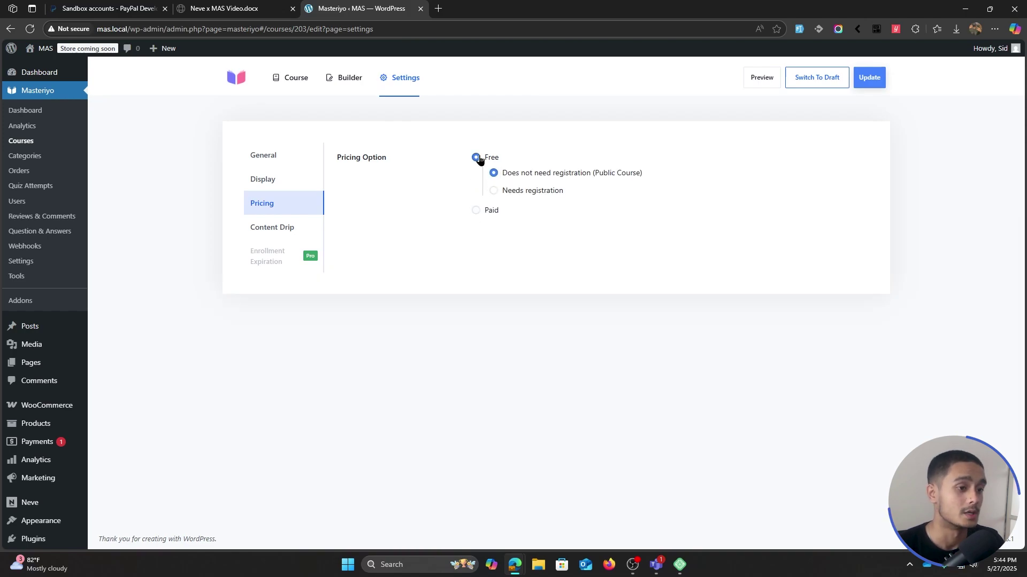
click(477, 212)
double_click(671, 244)
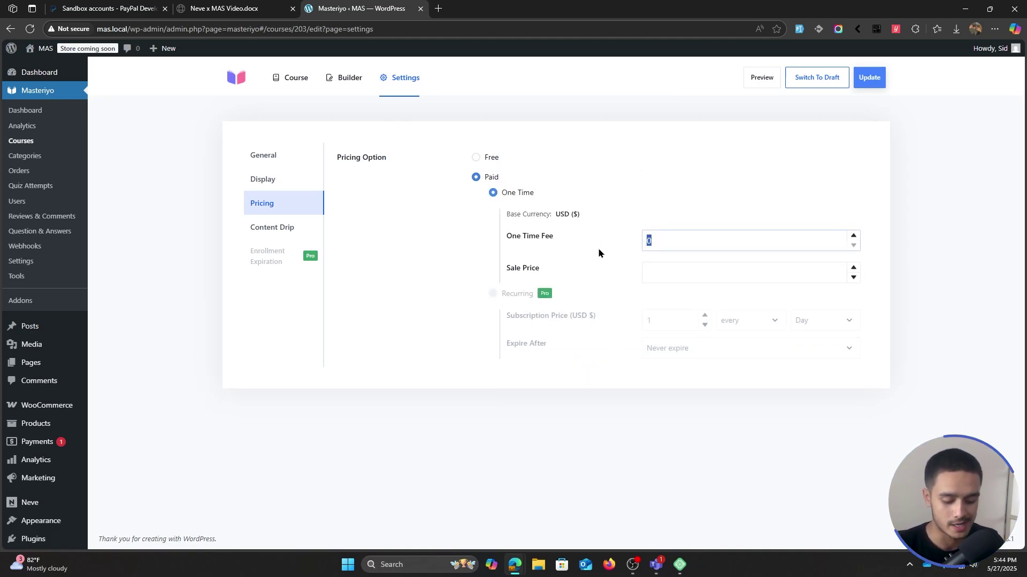
text(20)
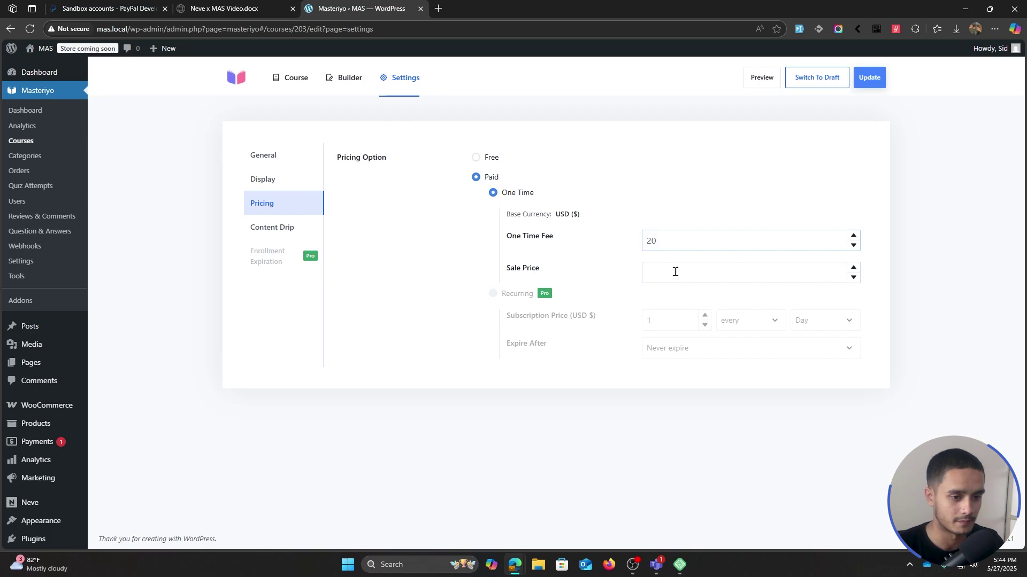
click(675, 271)
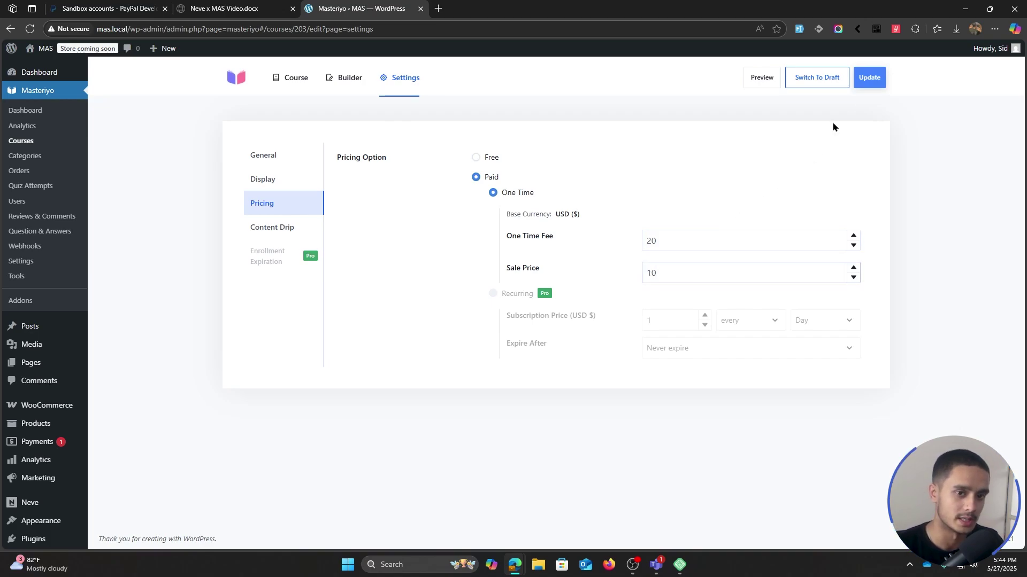
click(868, 76)
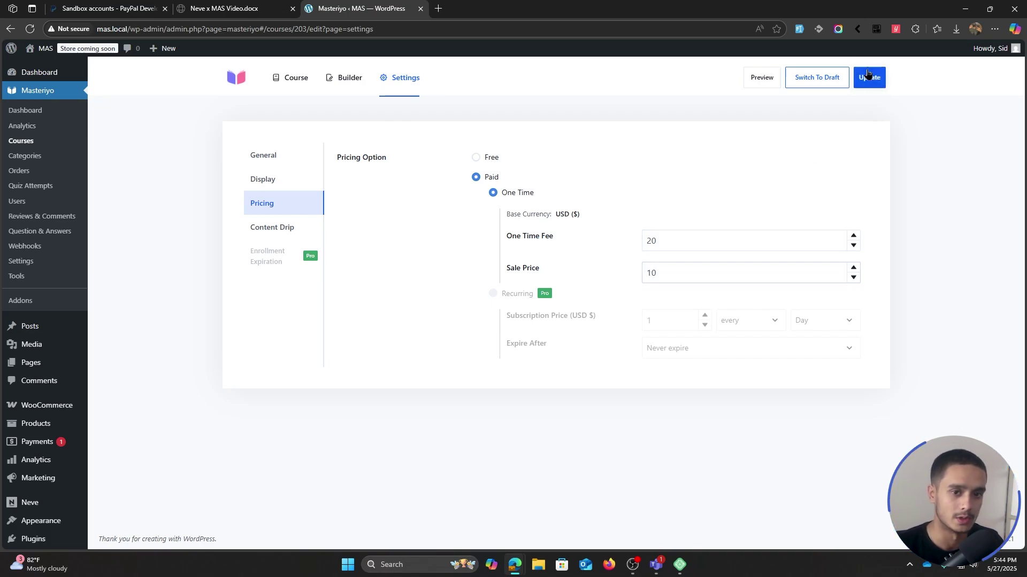
click(761, 76)
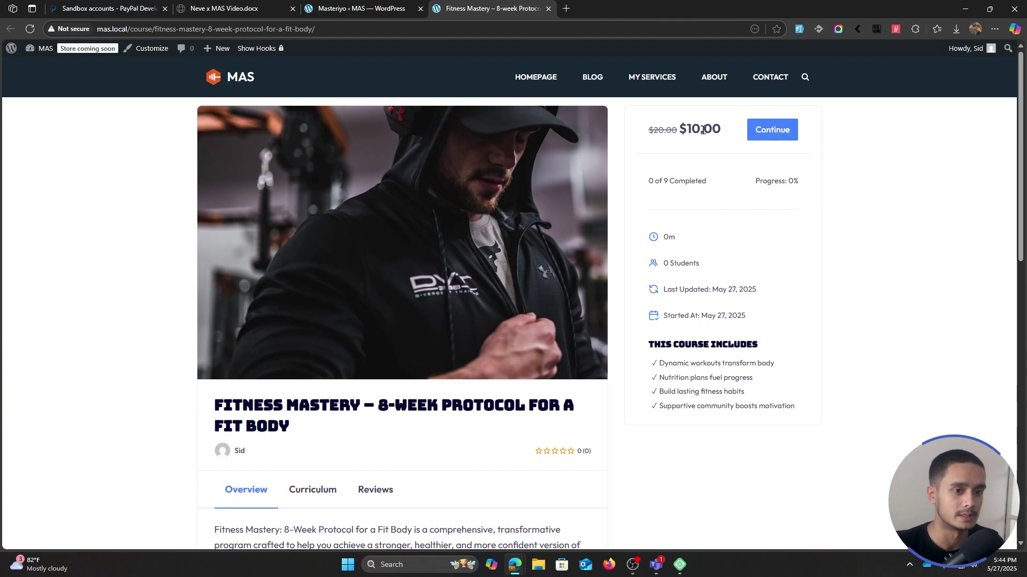
- Check the $20 to $10 price, view mas.local in a private window, then close it
drag(639, 126, 722, 129)
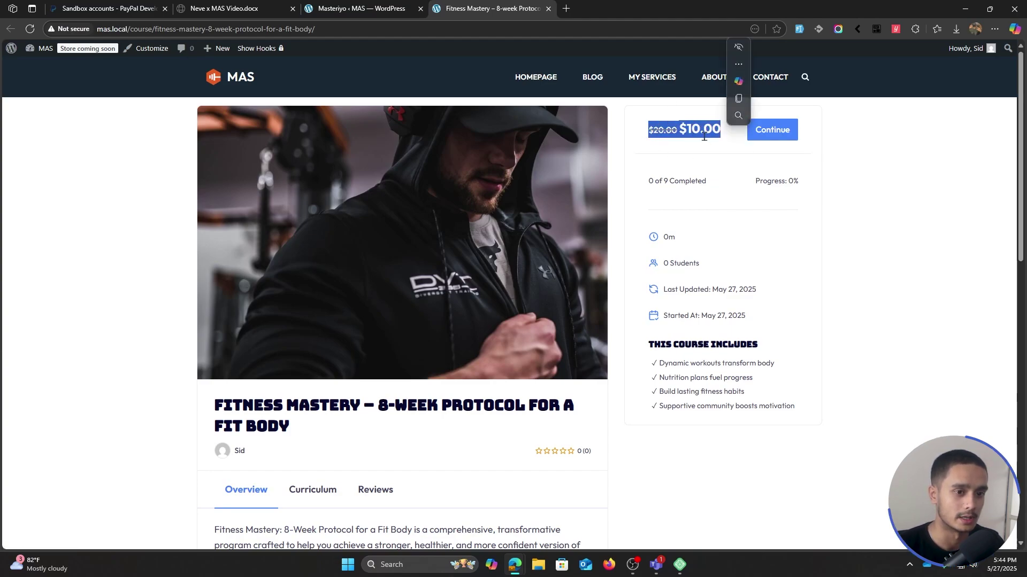
click(621, 125)
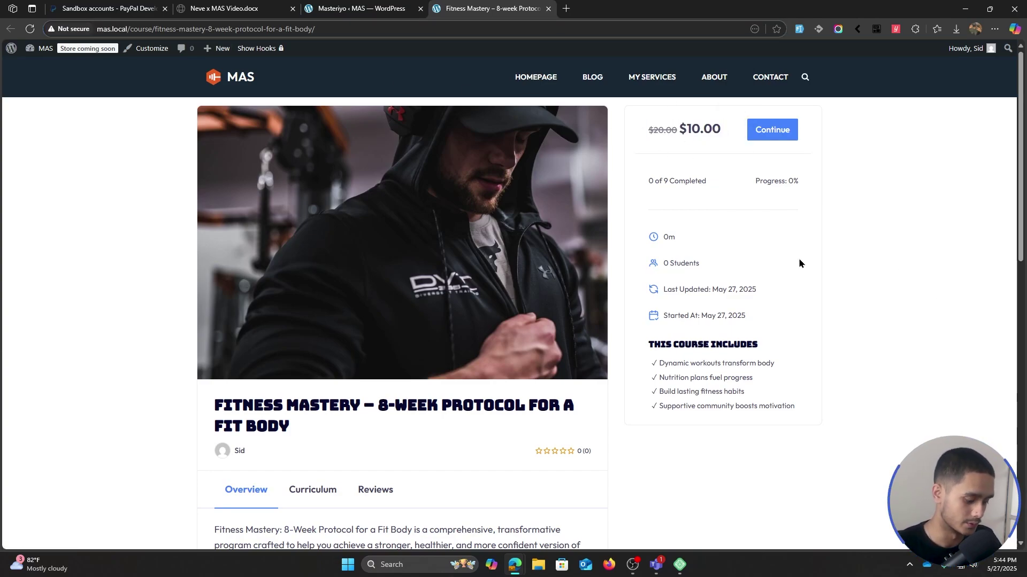
key(ctrl+shift+n)
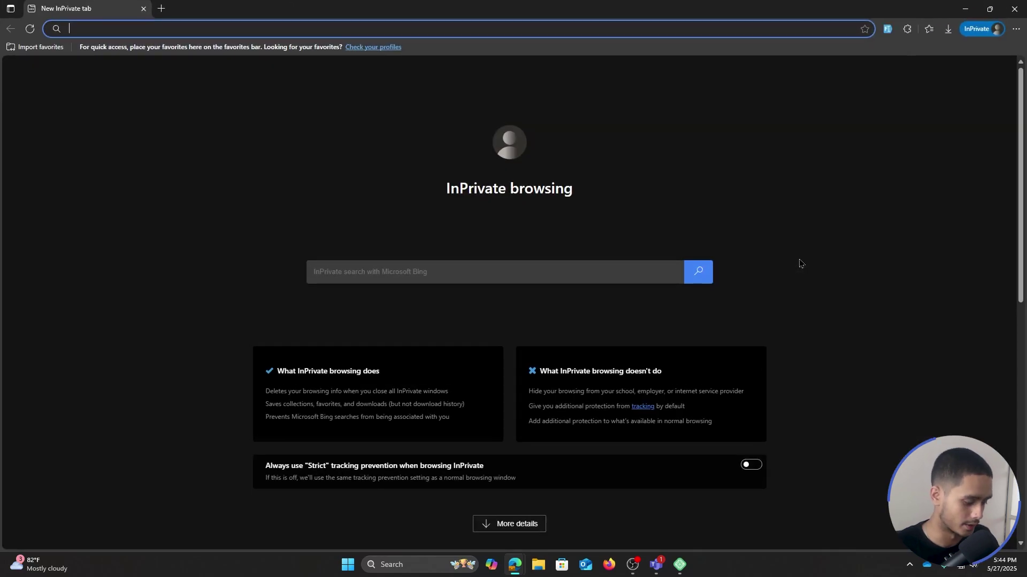
text(http://mas.local/)
key(Return)
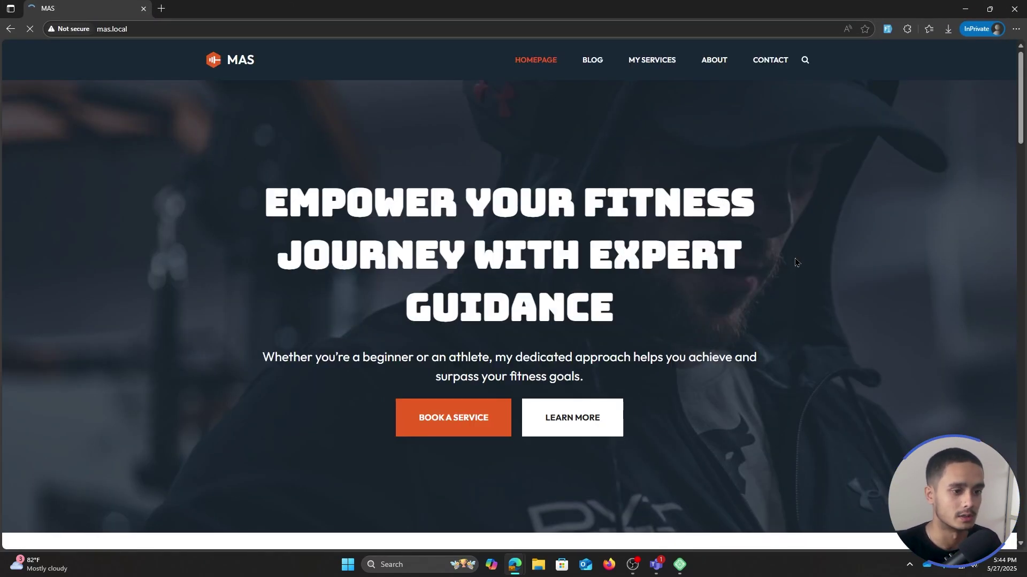
click(228, 29)
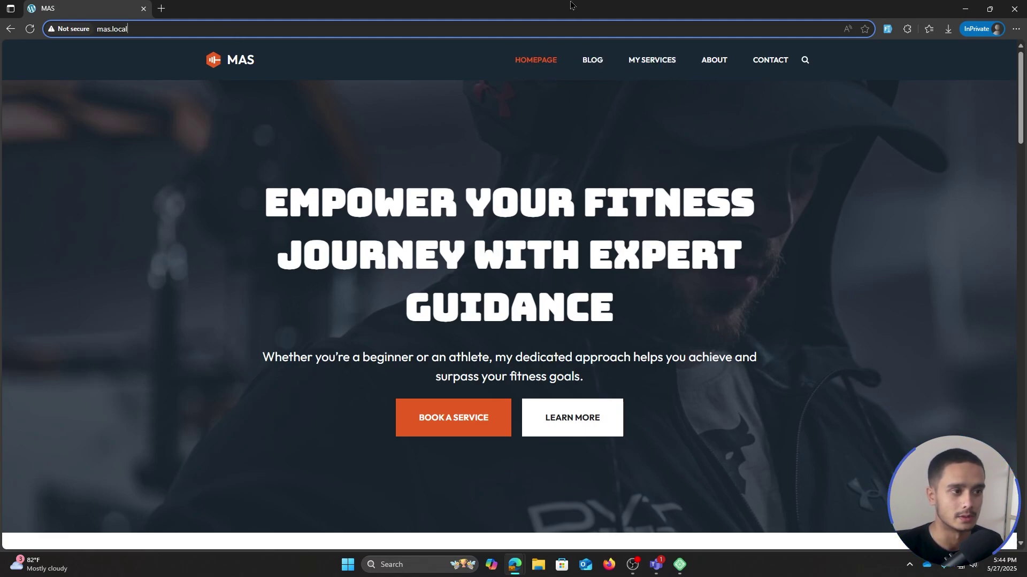
key(alt+F4)
click(371, 12)
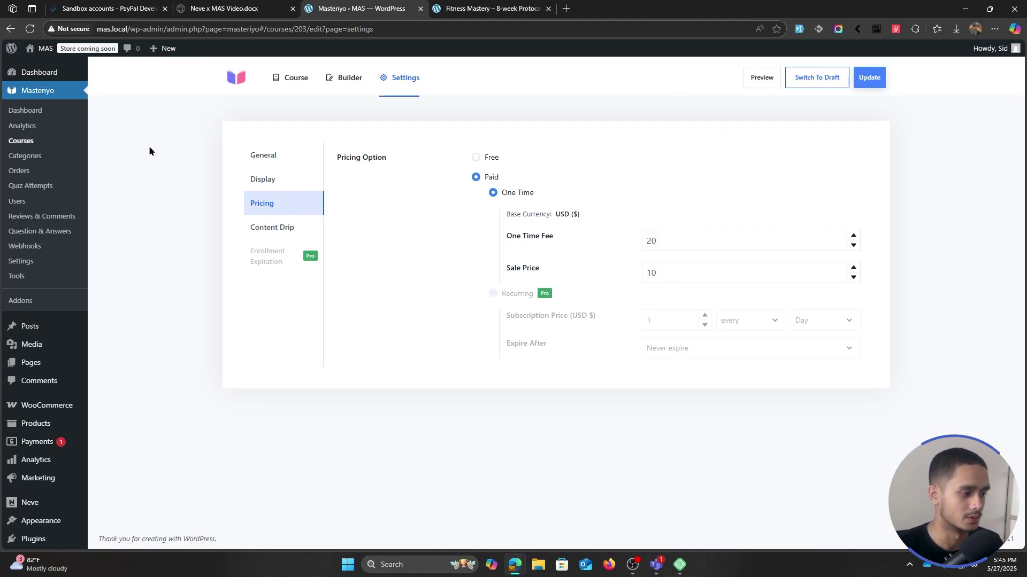
- Add the Courses page to the main navigation menu in the Customizer
mouse_move(45, 520)
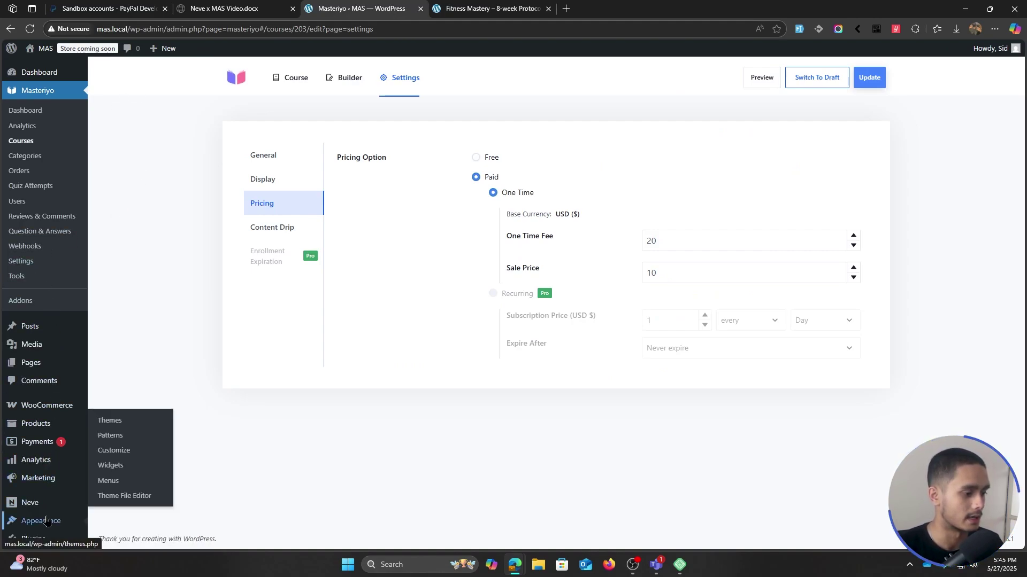
click(119, 452)
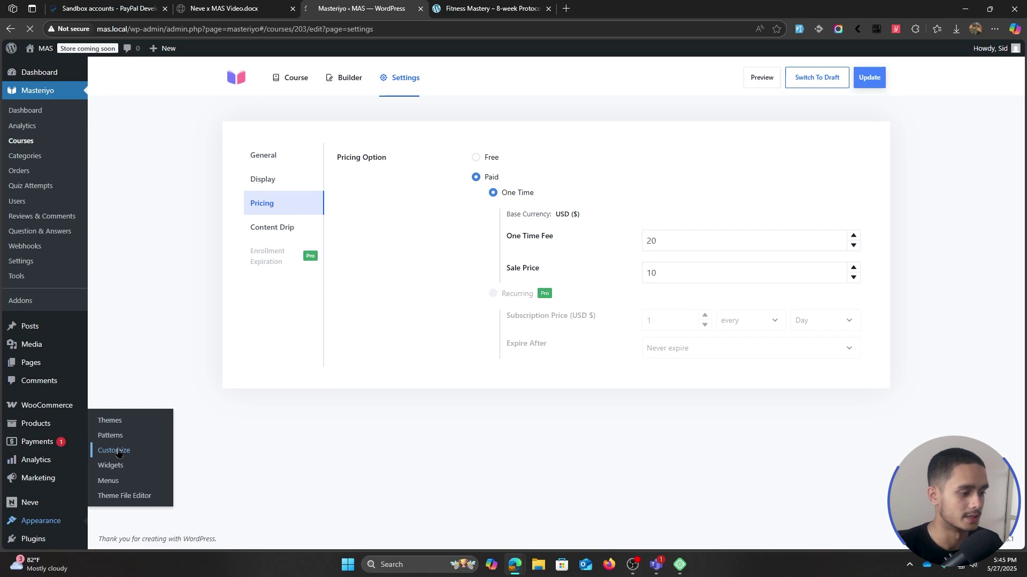
click(132, 383)
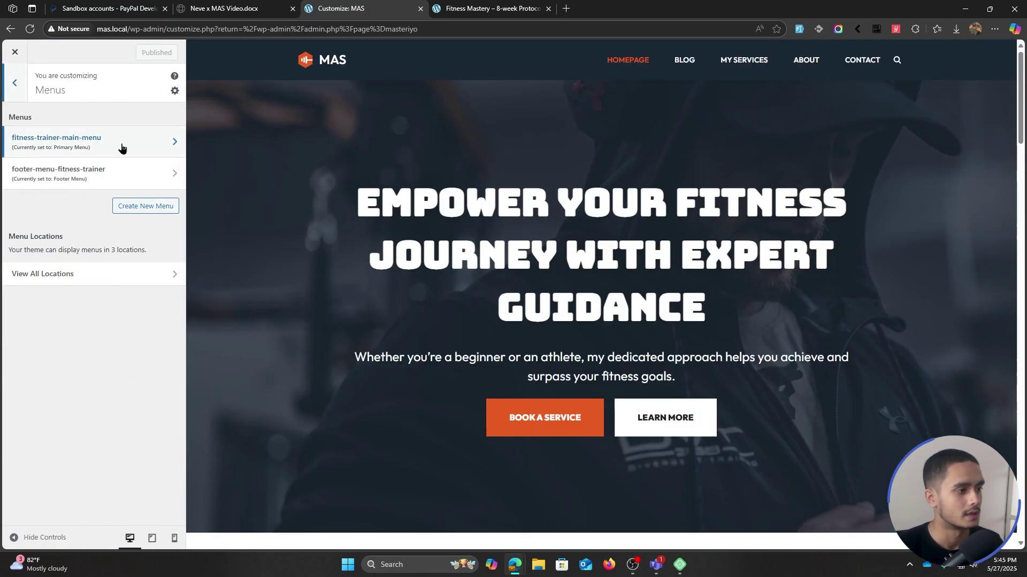
click(103, 145)
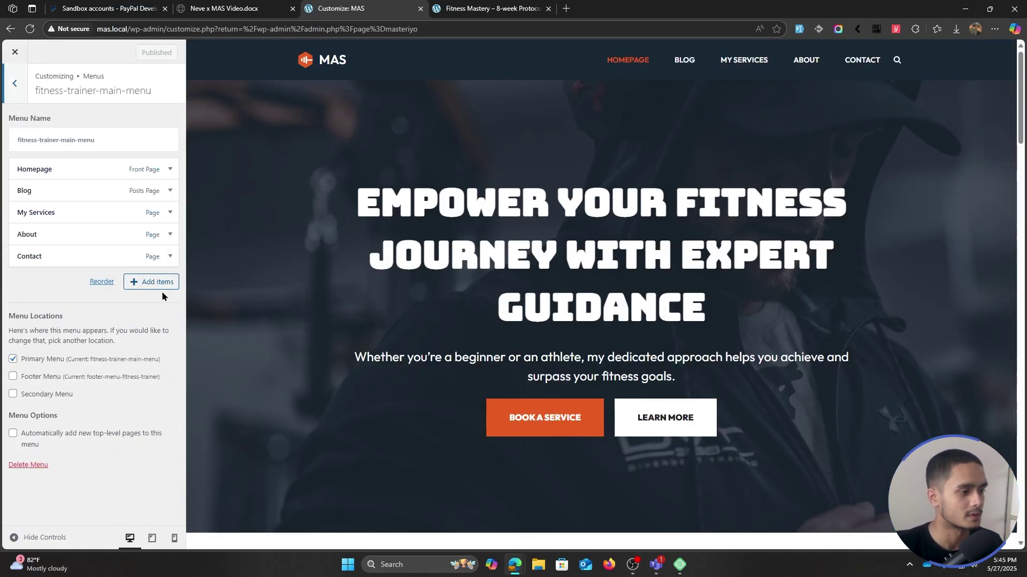
click(152, 282)
scroll(244, 164, down, 5)
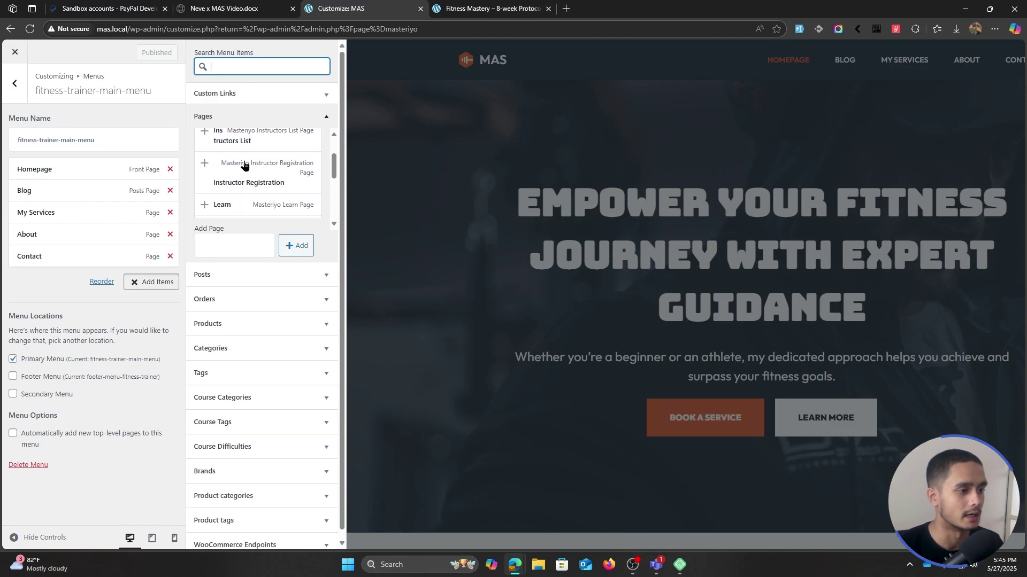
scroll(247, 169, up, 2)
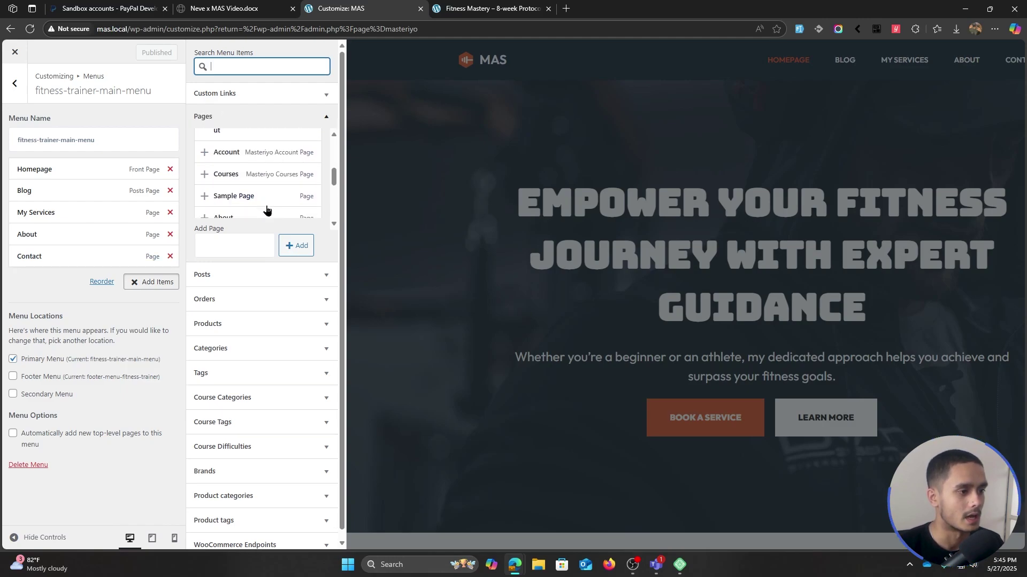
click(205, 175)
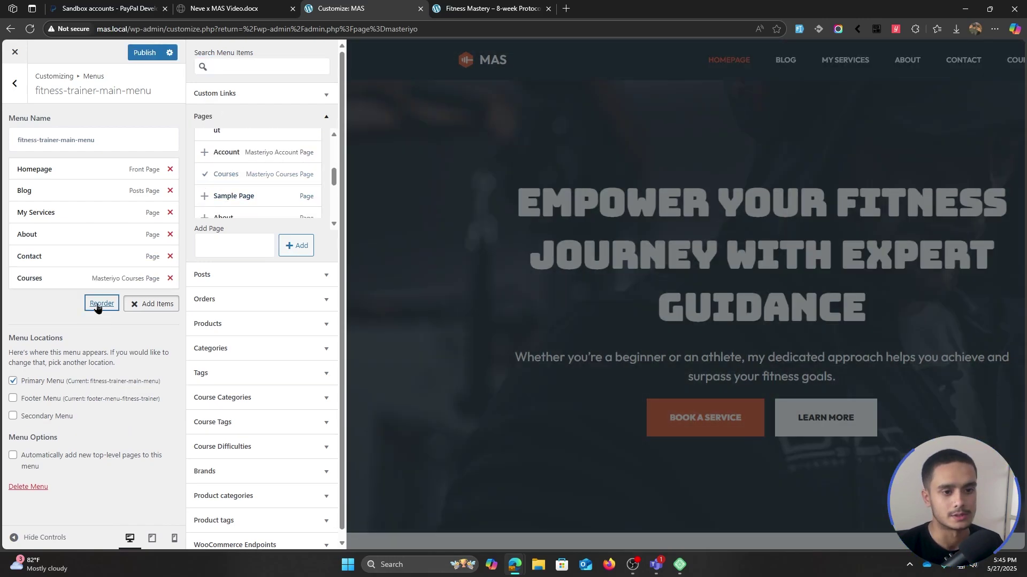
- Move Courses up above Blog, right after Homepage, and publish the menu
click(101, 303)
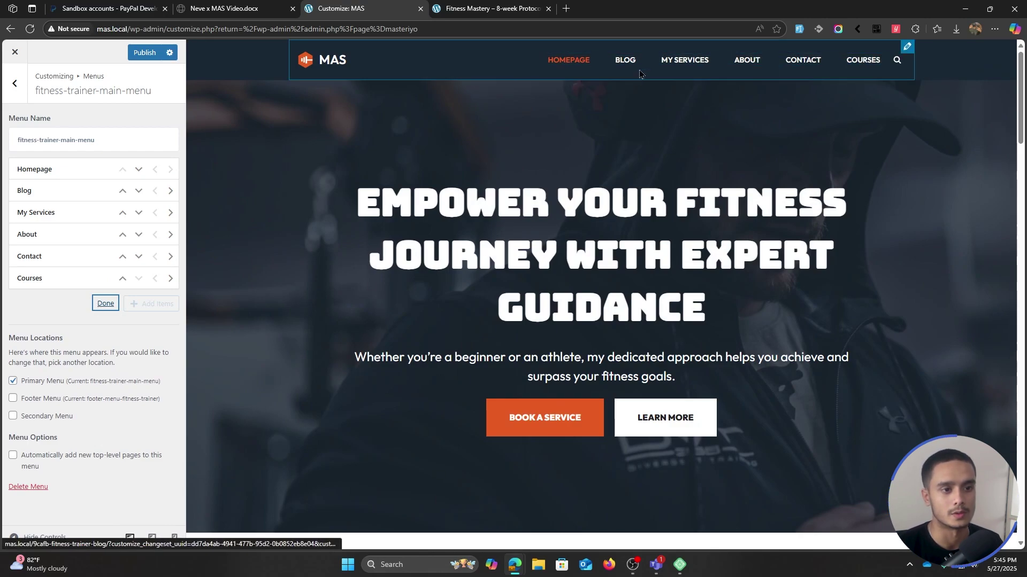
click(123, 278)
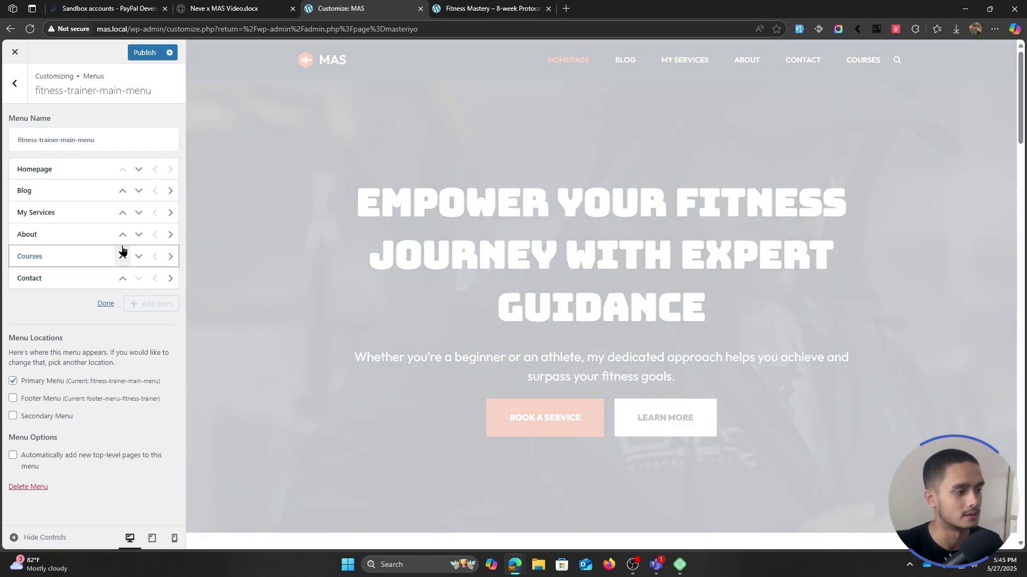
click(122, 257)
click(123, 235)
click(123, 212)
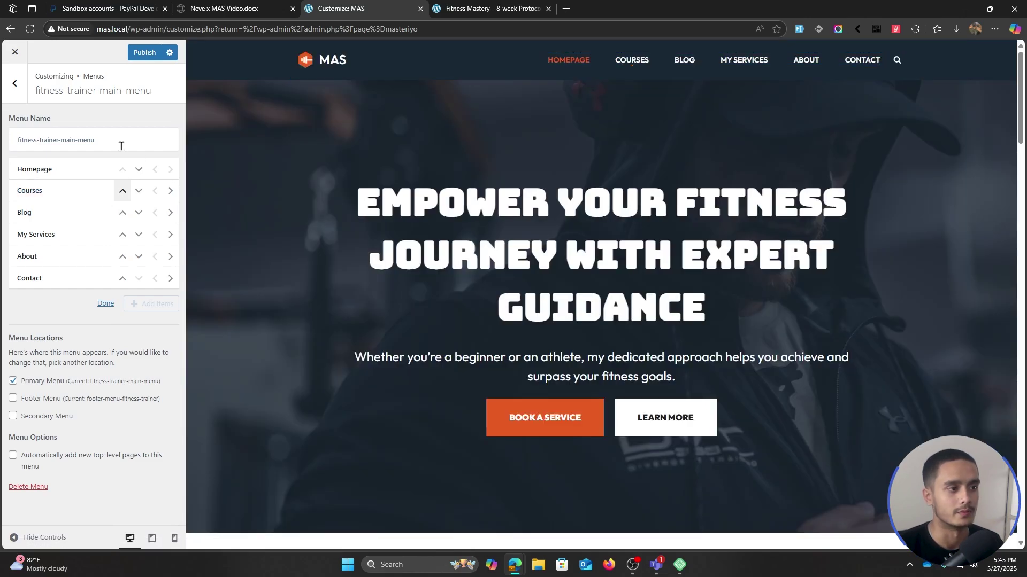
click(142, 53)
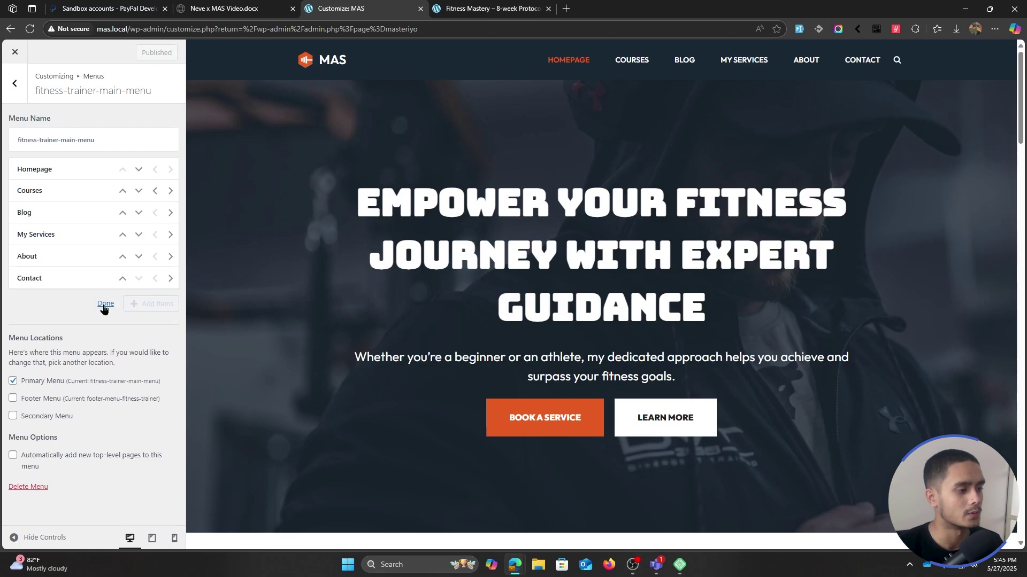
click(104, 304)
click(156, 304)
- Add the My account page and move it to just below Blog
scroll(263, 173, down, 3)
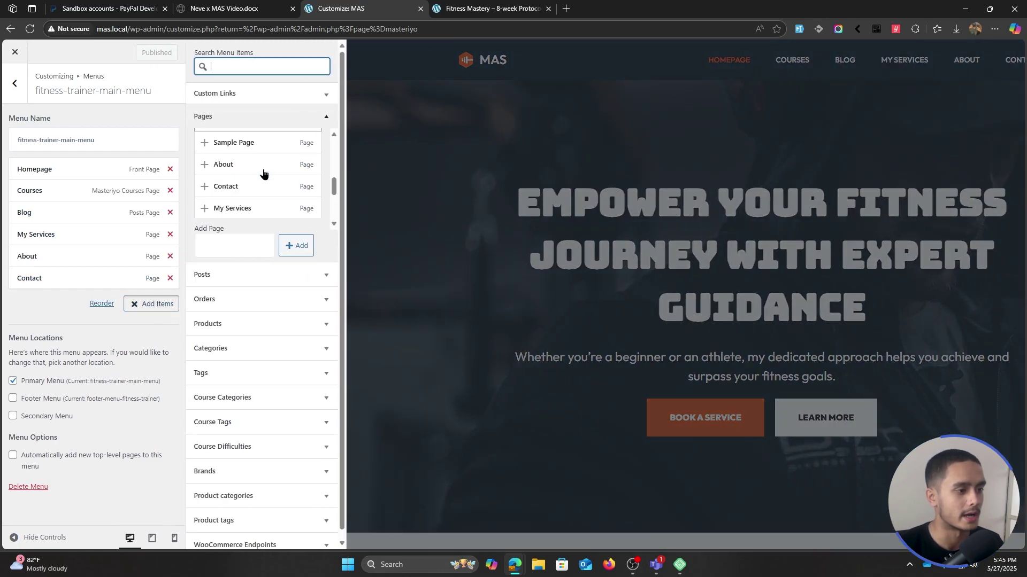
click(204, 199)
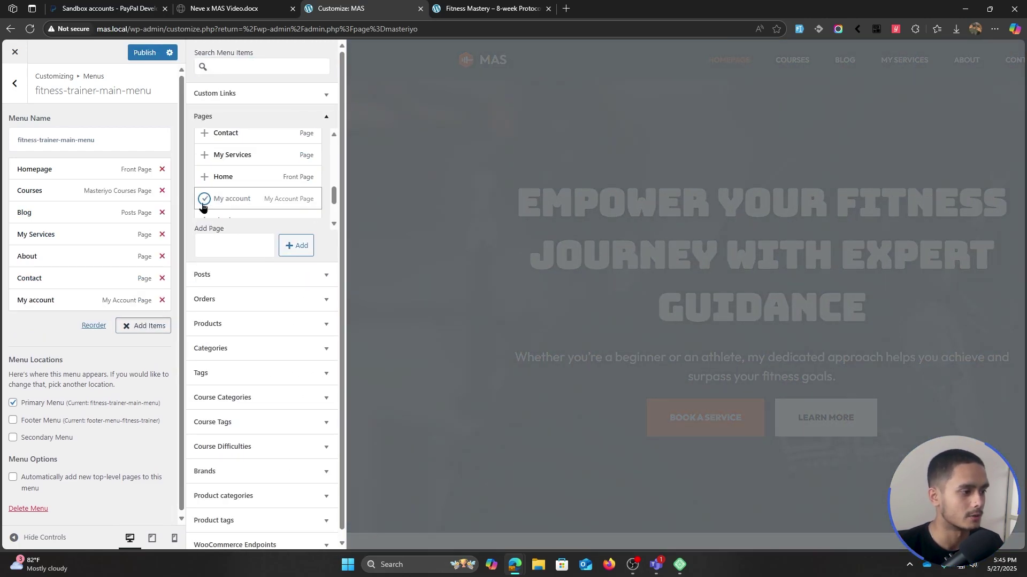
click(93, 325)
click(114, 302)
click(114, 278)
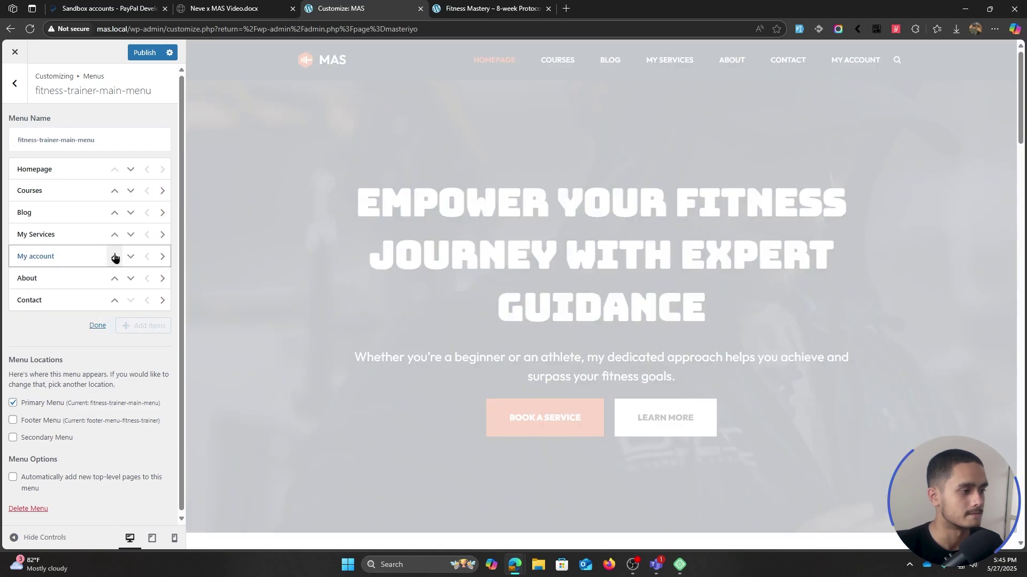
click(114, 256)
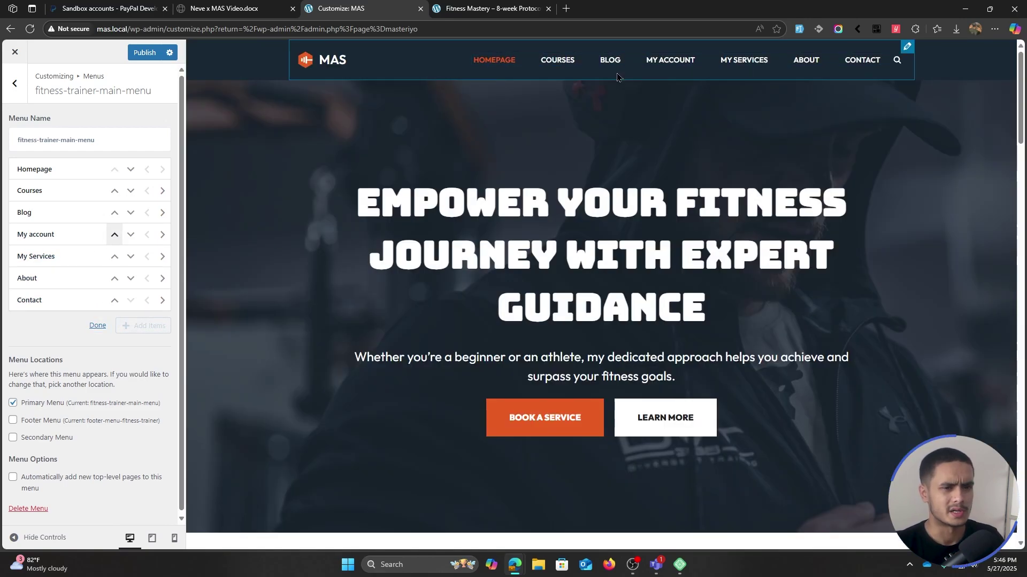
click(98, 326)
- Remove About from the menu and publish the changes
click(161, 278)
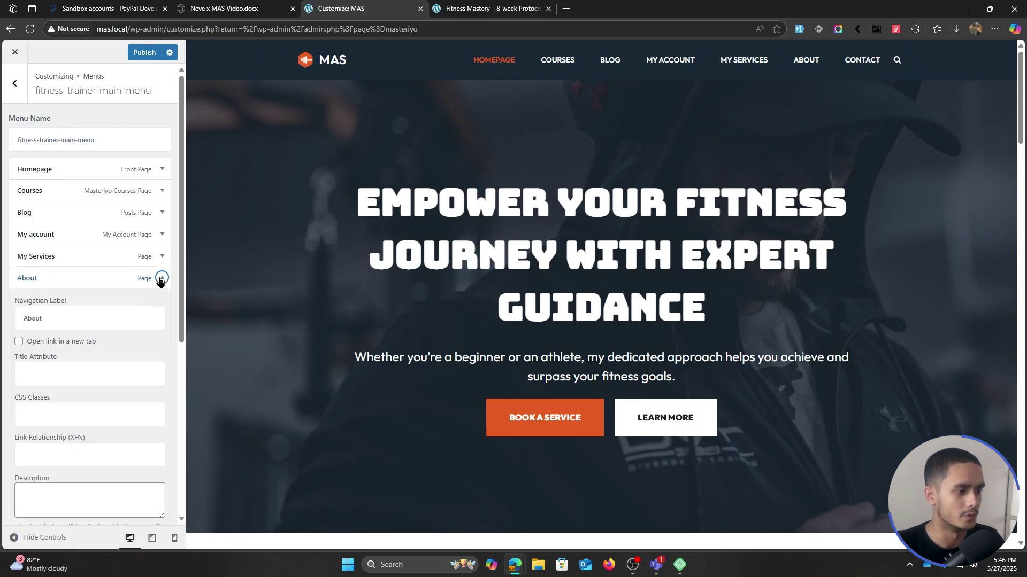
scroll(142, 334, down, 4)
click(25, 357)
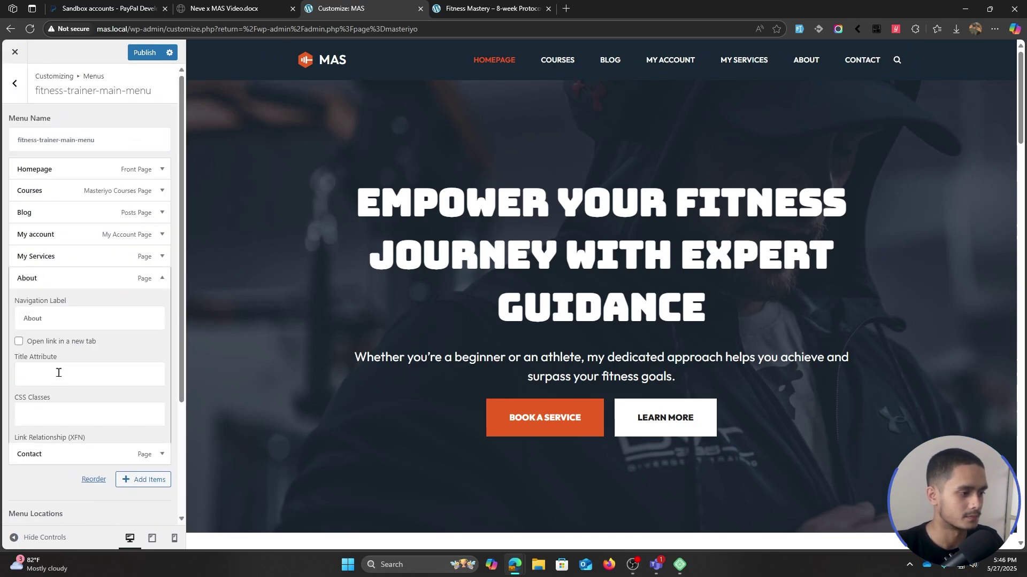
click(144, 53)
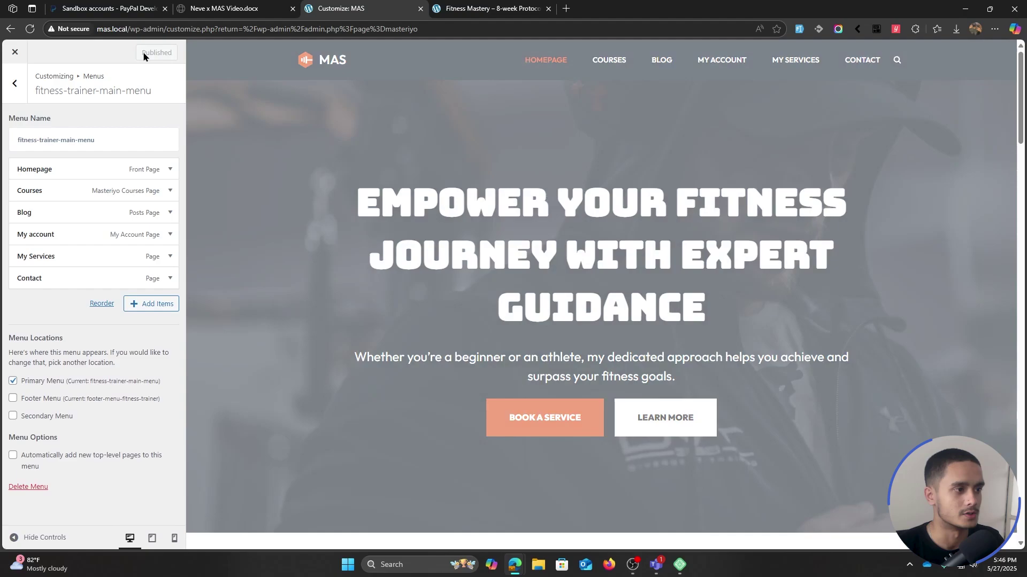
- From the live site's COURSES menu, open Fitness Mastery and view its Curriculum tab
key(alt+Tab)
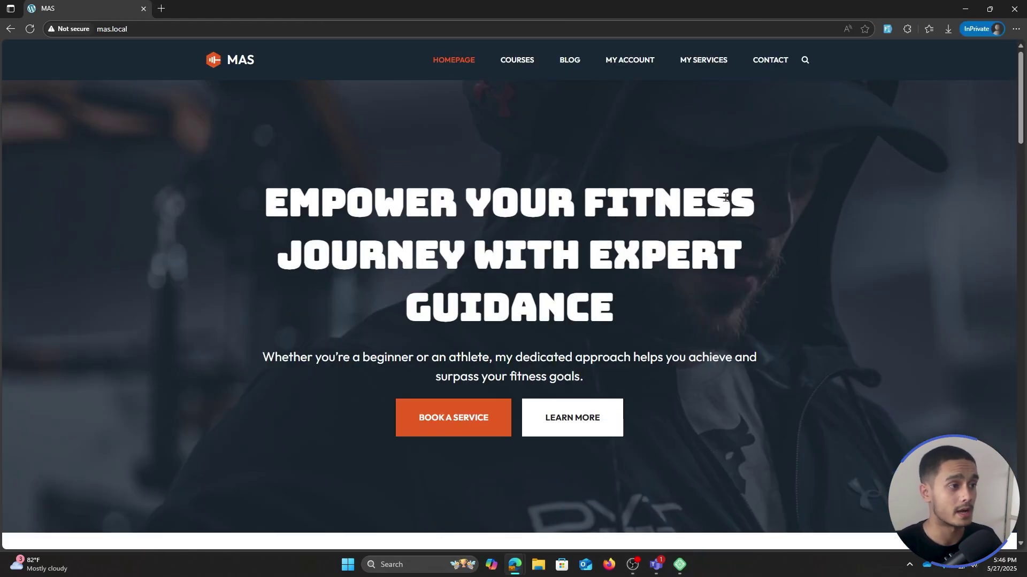
scroll(725, 197, down, 7)
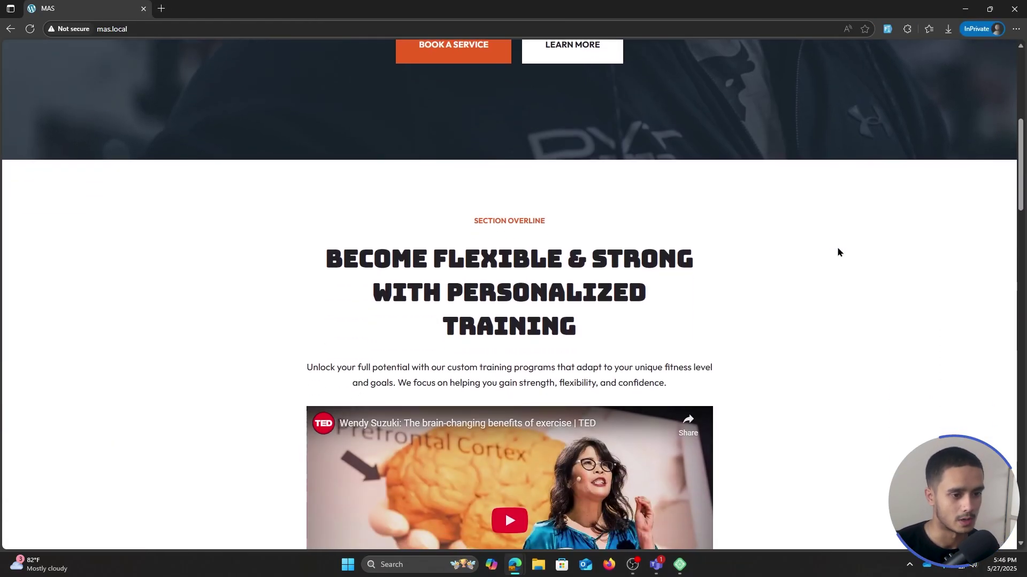
scroll(836, 251, up, 2)
scroll(840, 261, up, 5)
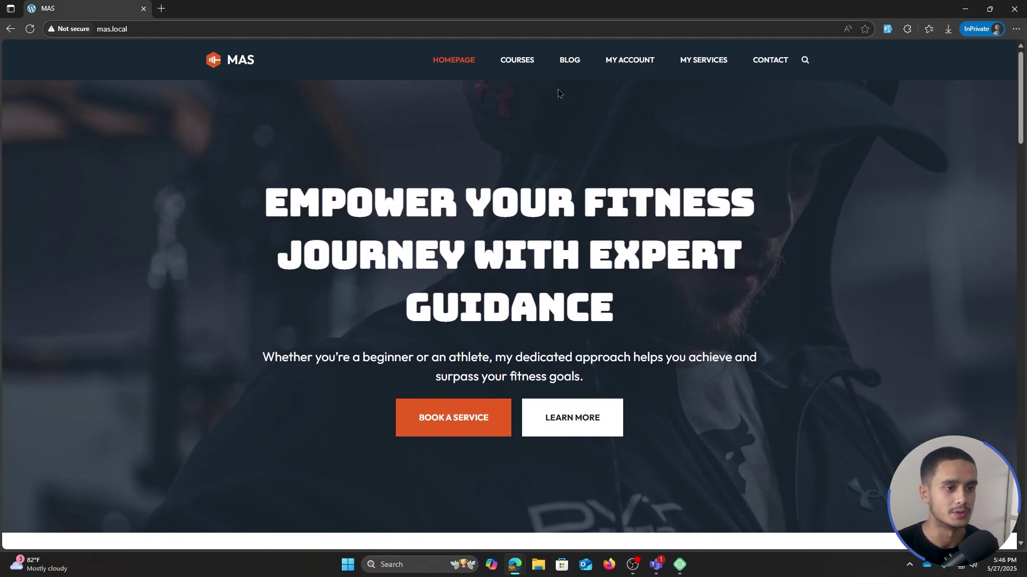
click(518, 63)
scroll(516, 95, down, 1)
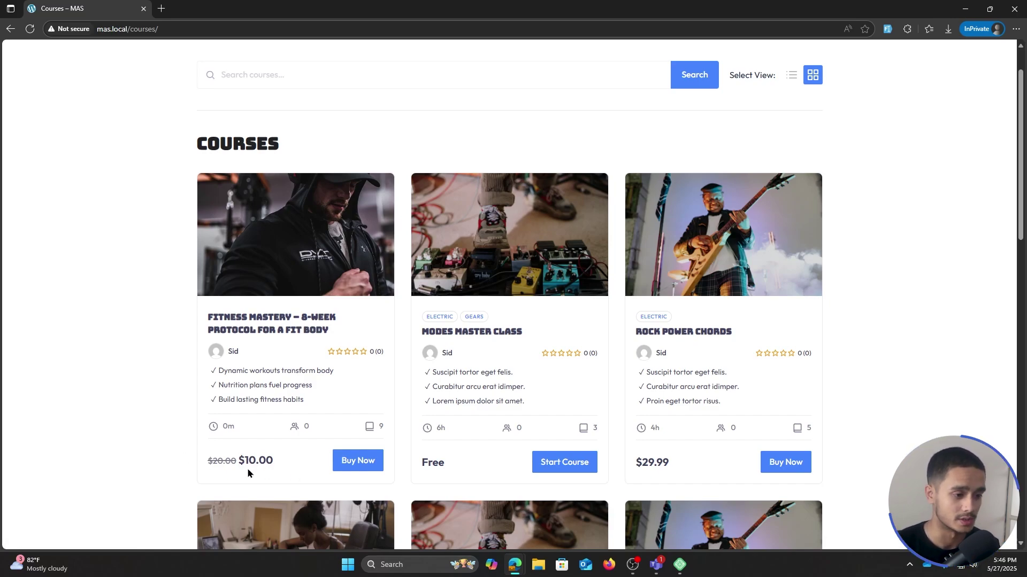
click(291, 327)
scroll(385, 330, down, 5)
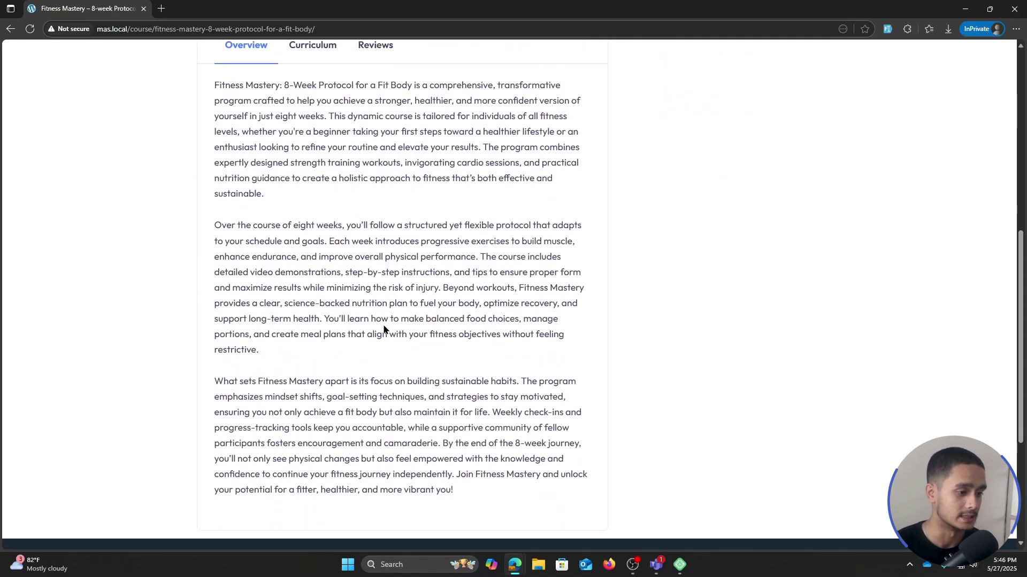
click(313, 154)
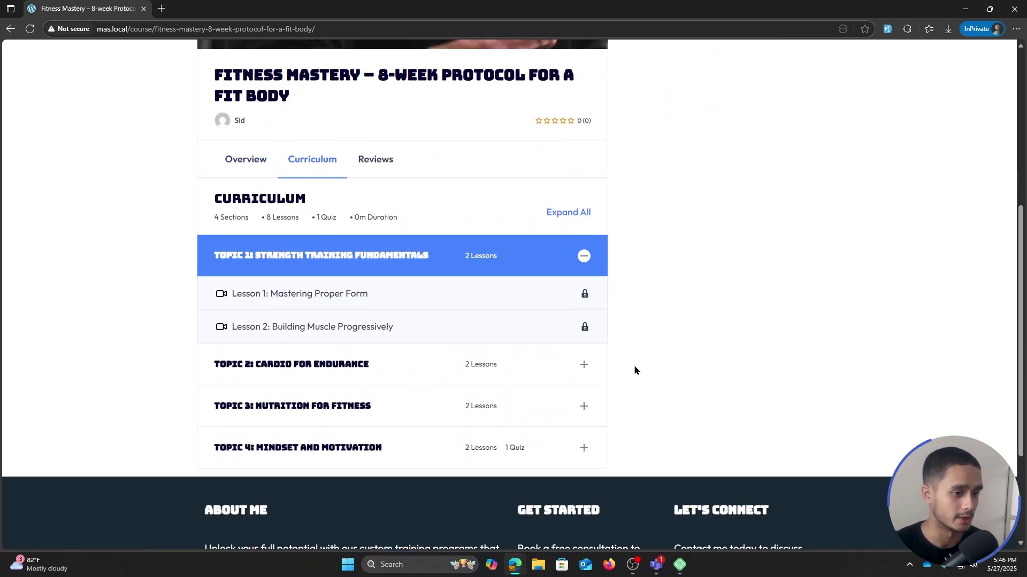
scroll(634, 368, up, 5)
scroll(633, 371, up, 1)
- Buy Fitness Mastery, then switch between PayPal and Offline Payment at the $10.00 checkout
click(770, 114)
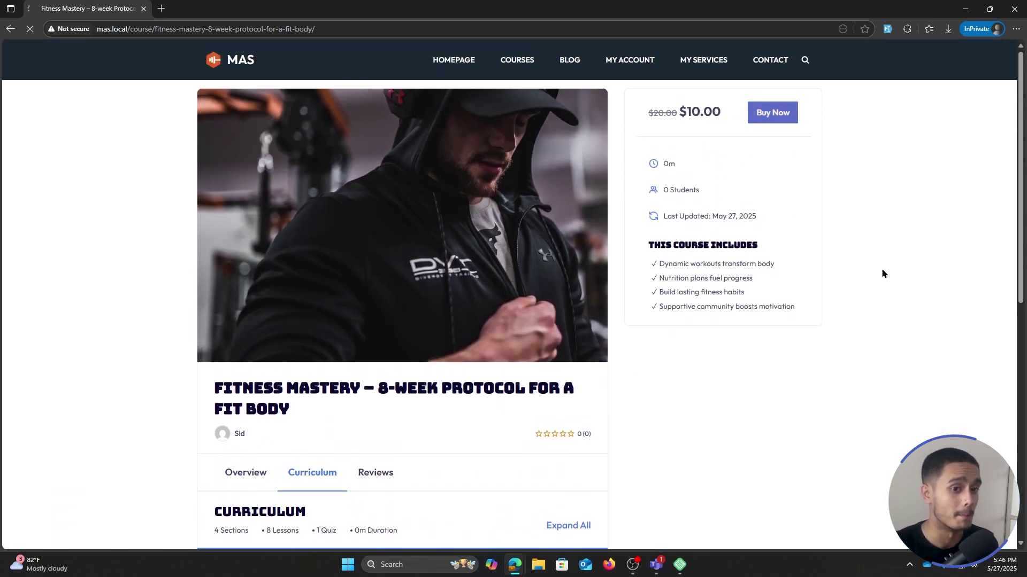
scroll(895, 258, down, 2)
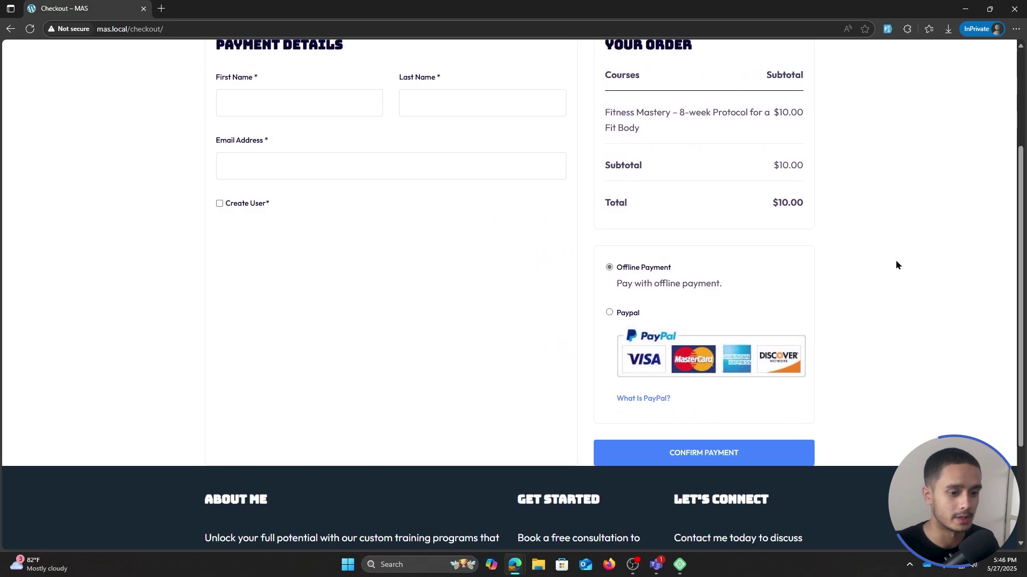
scroll(896, 265, up, 1)
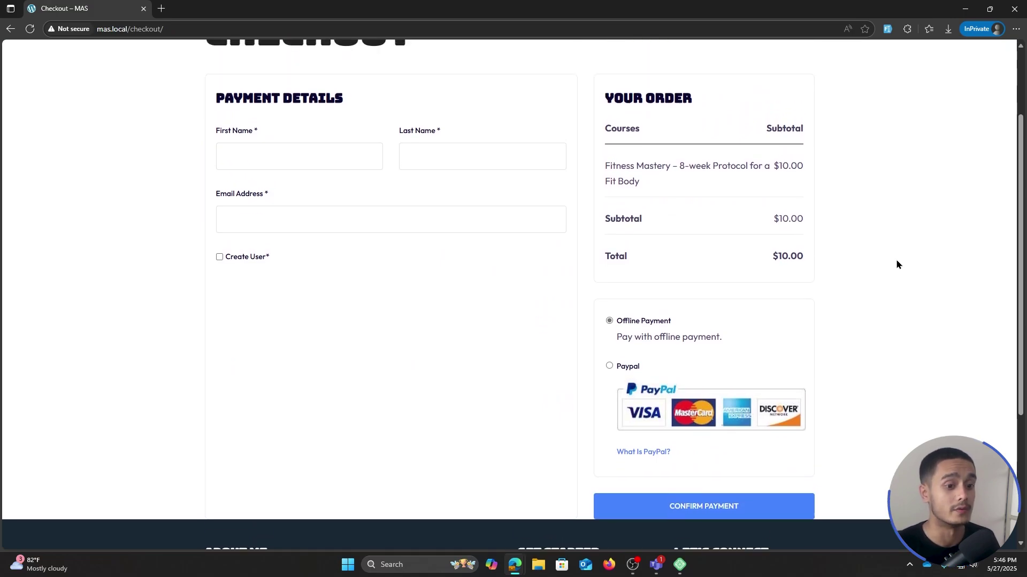
click(609, 367)
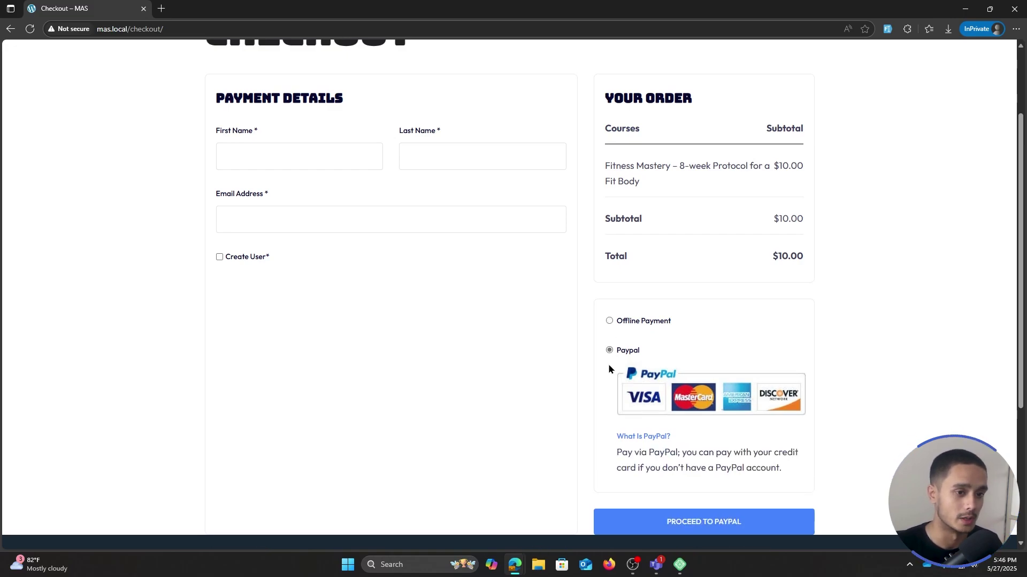
click(609, 321)
double_click(530, 7)
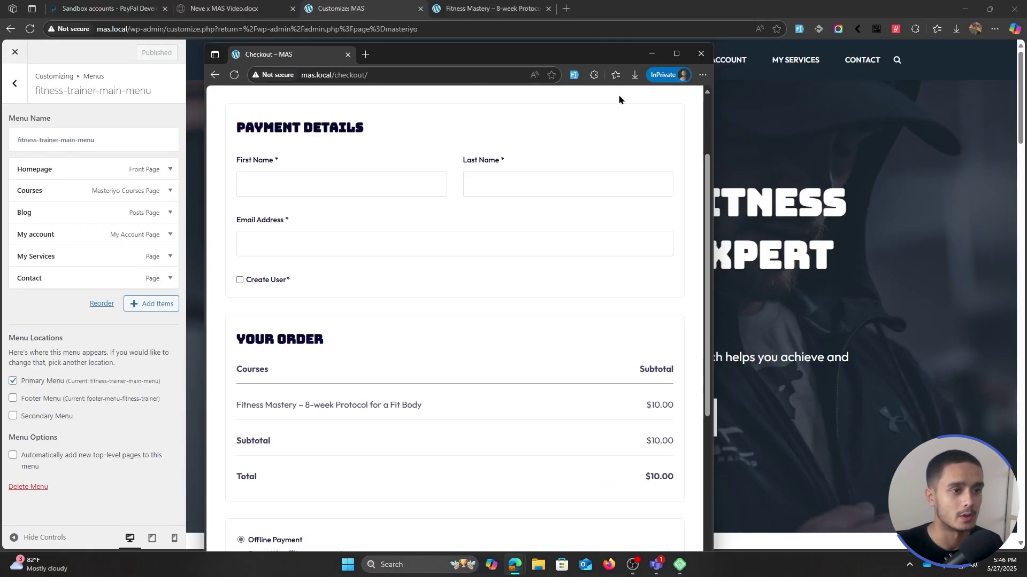
- Close the test checkout window and Customizer, then open Masteriyo's Offline Payment settings
click(700, 53)
key(ctrl+w)
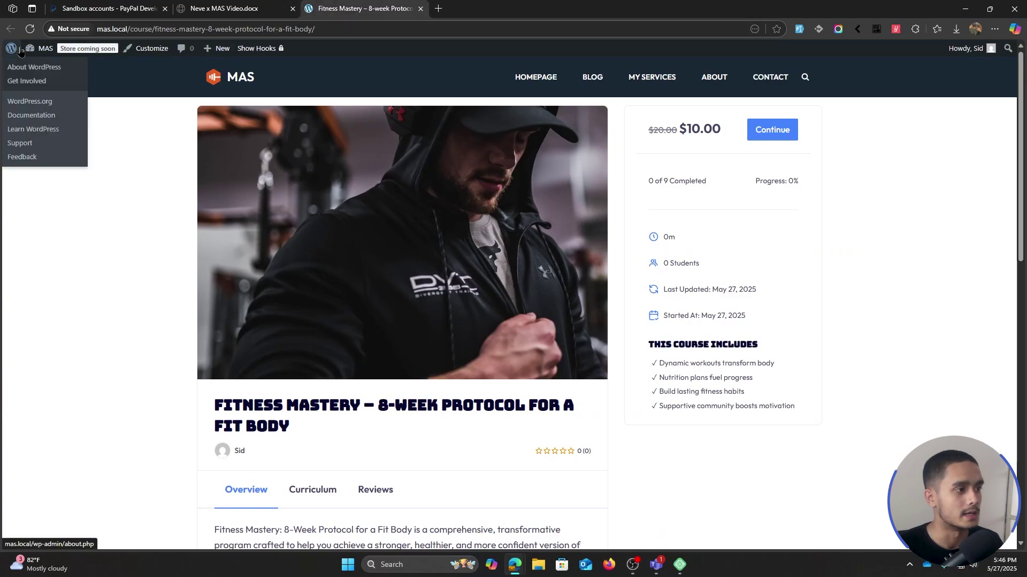
click(11, 48)
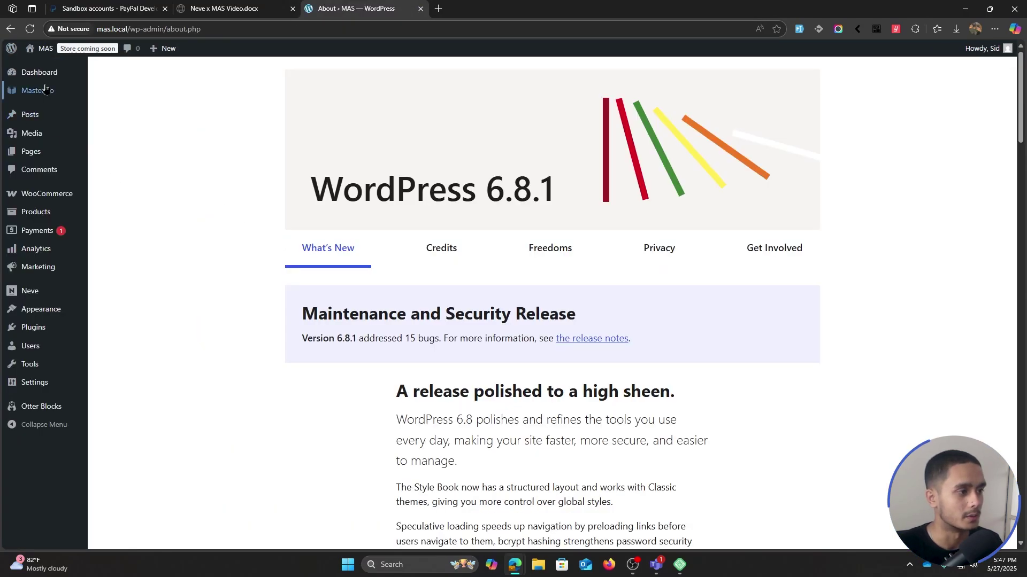
mouse_move(45, 90)
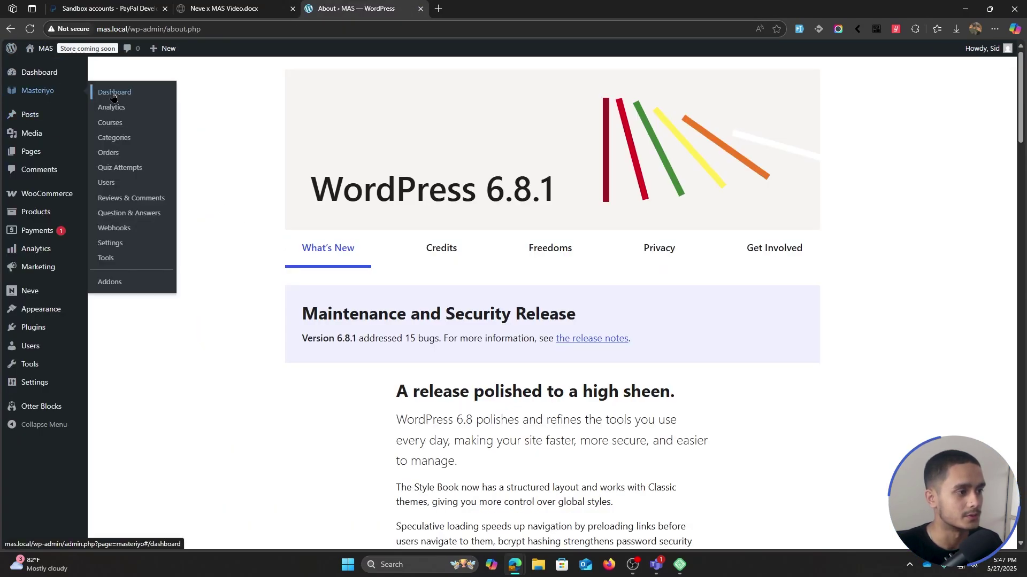
click(137, 242)
click(191, 413)
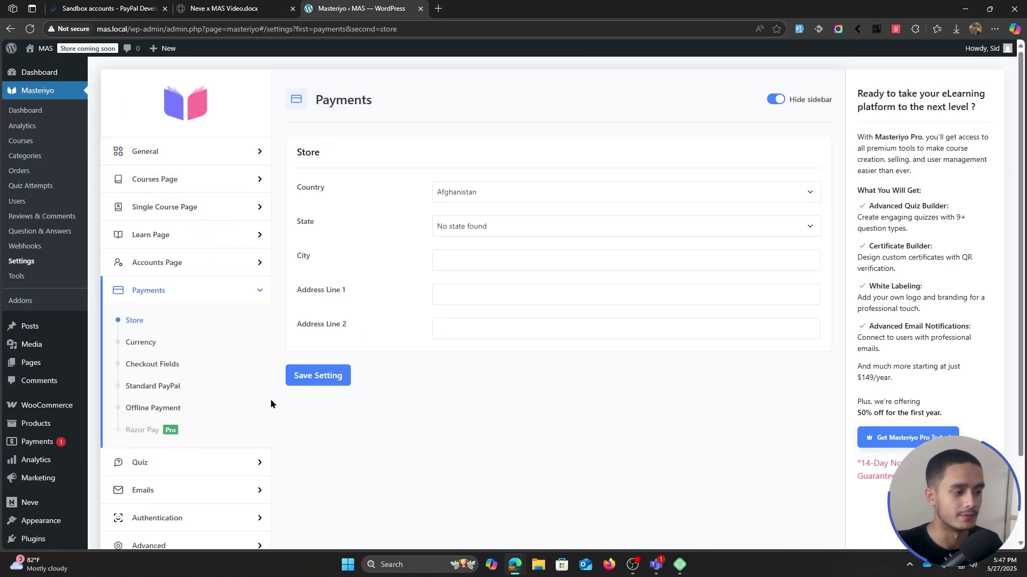
click(150, 408)
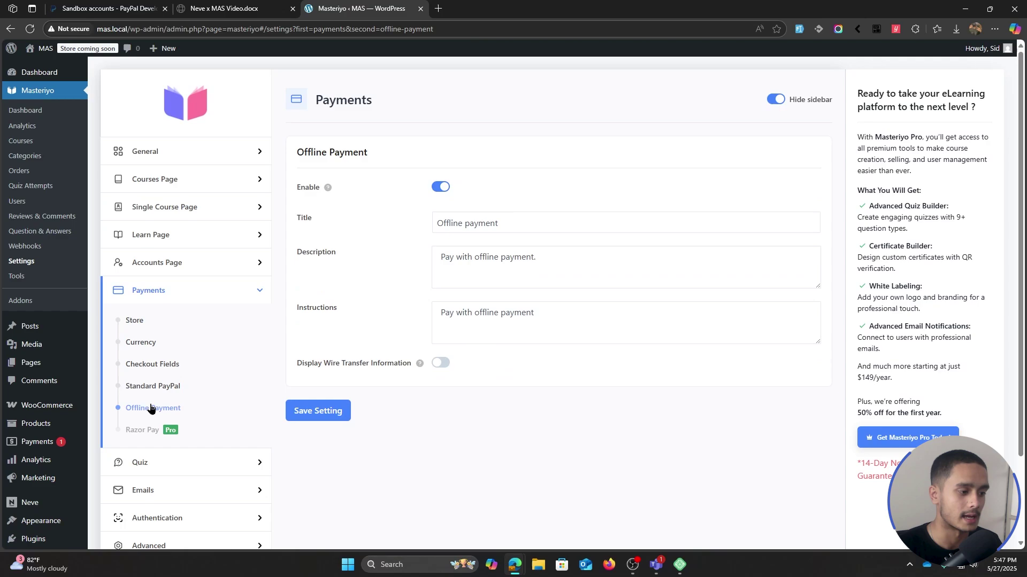
click(553, 227)
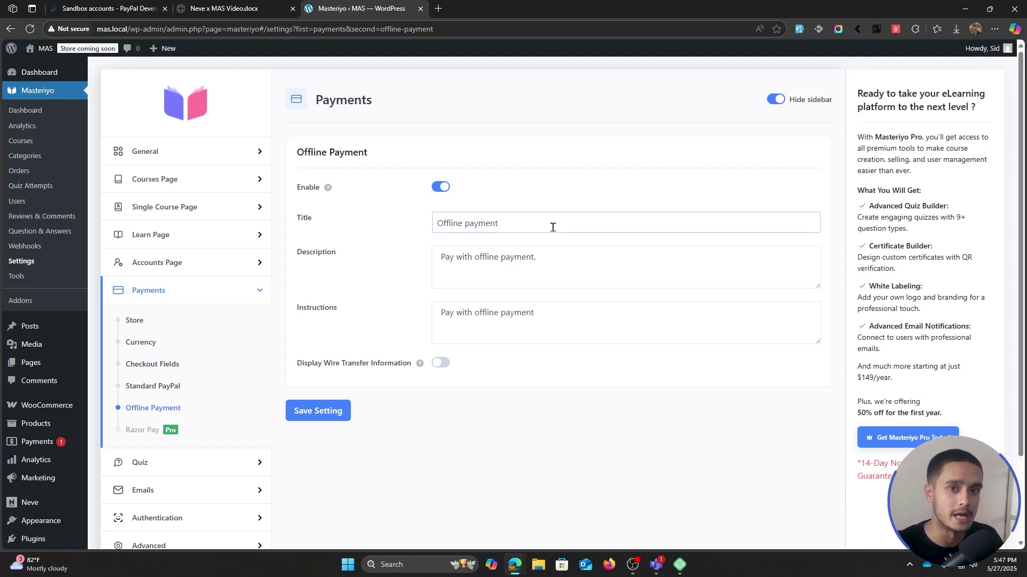
- Retitle the offline method 'bank Transfer', add a bank-account transfer description, and start the instructions 'Account de'
drag(577, 225, 370, 209)
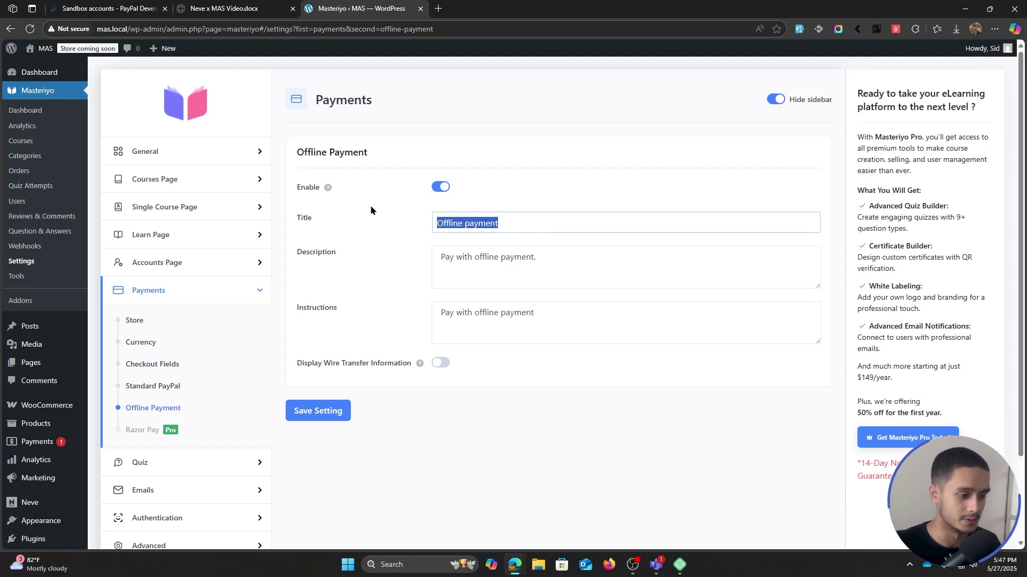
text(bank Transfer)
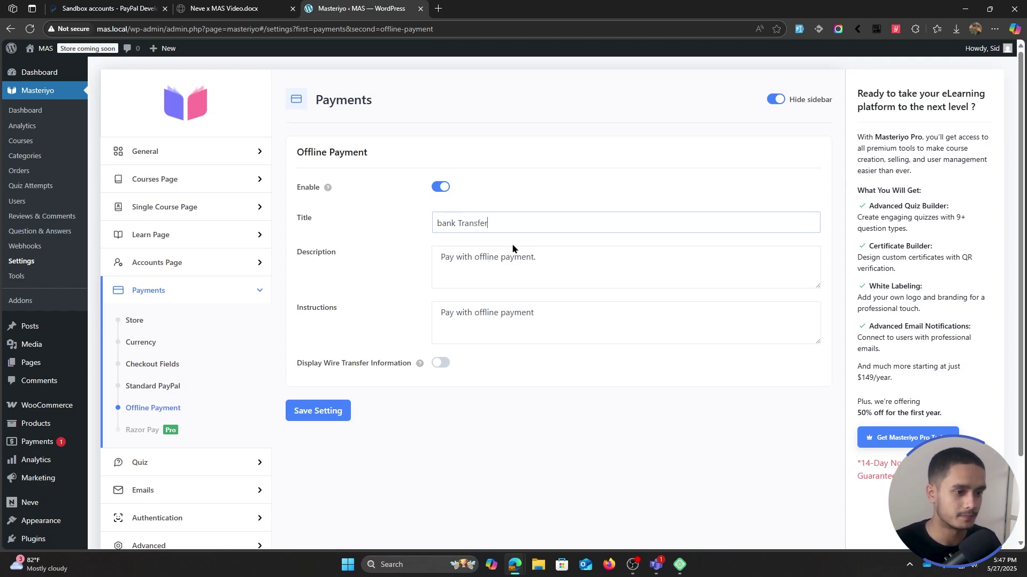
drag(568, 258, 349, 226)
text(Plea)
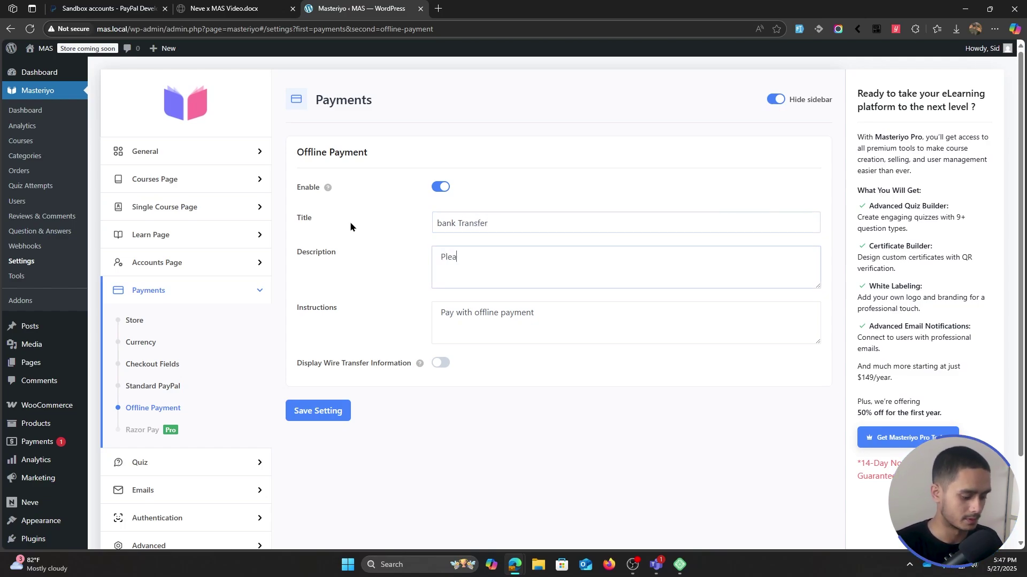
text(se transfer the cours)
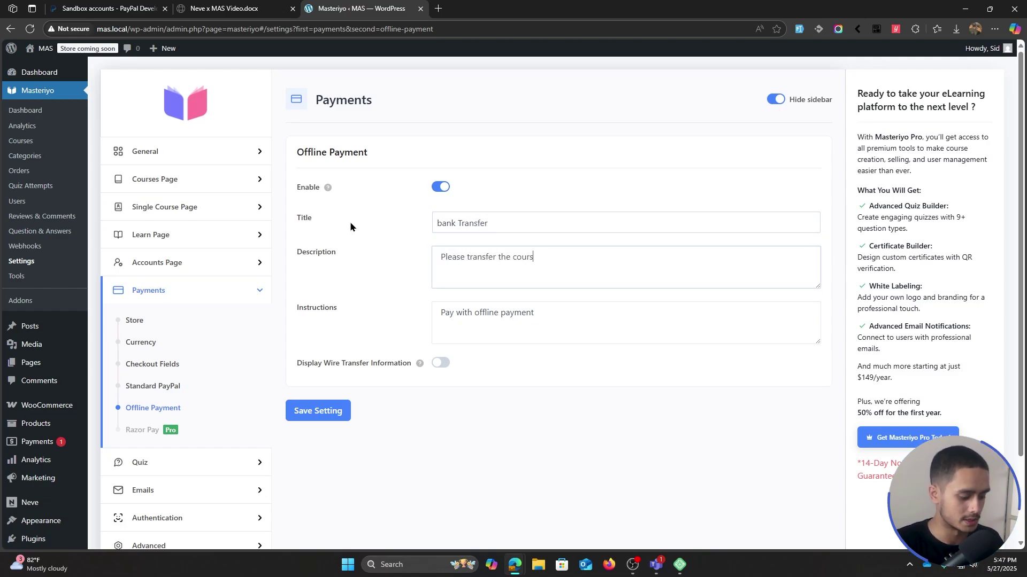
text(e amount into the )
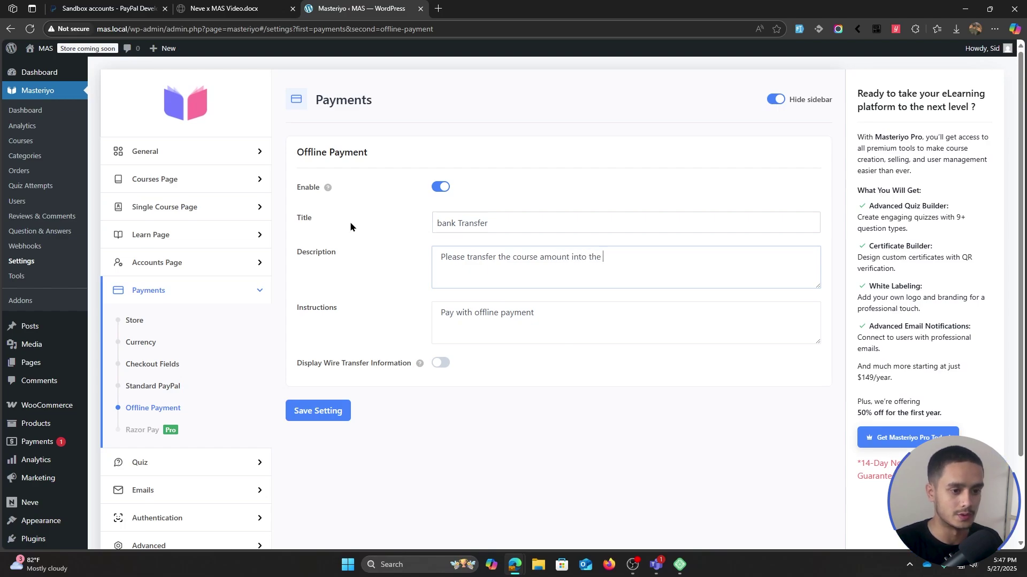
text(bank account)
triple_click(442, 312)
key(BackSpace)
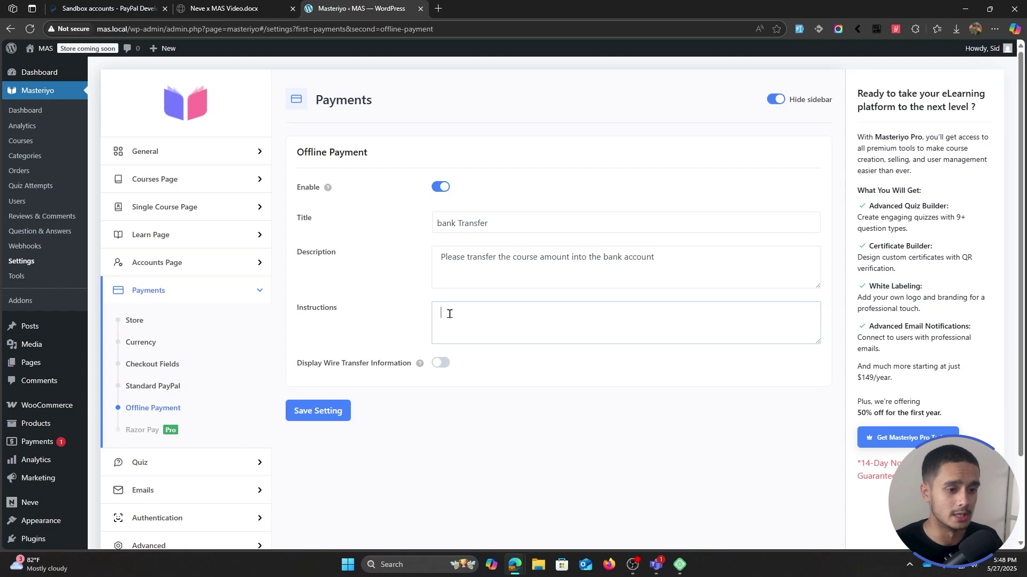
text(A)
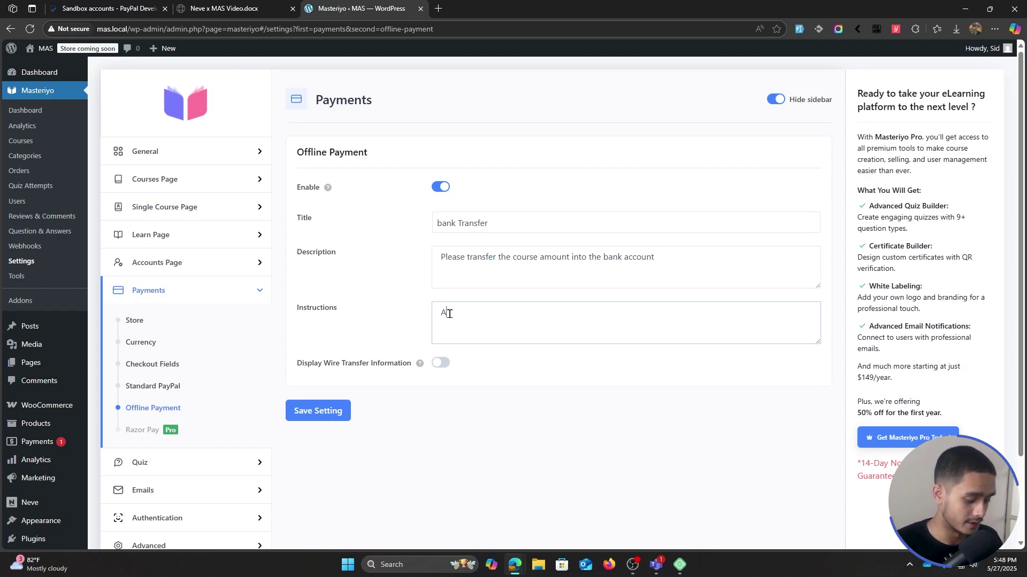
text(ccount details)
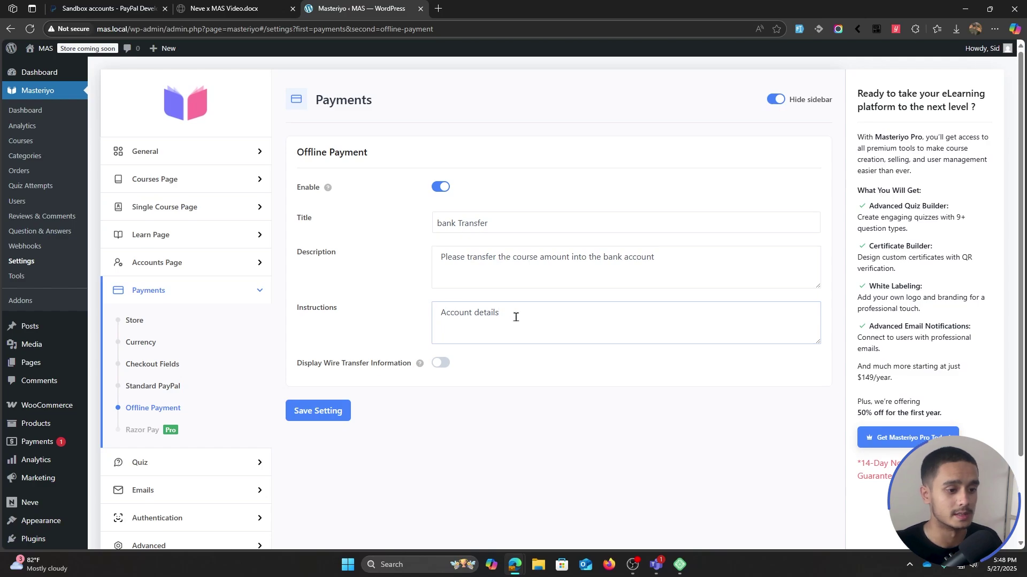
click(443, 364)
scroll(399, 255, down, 3)
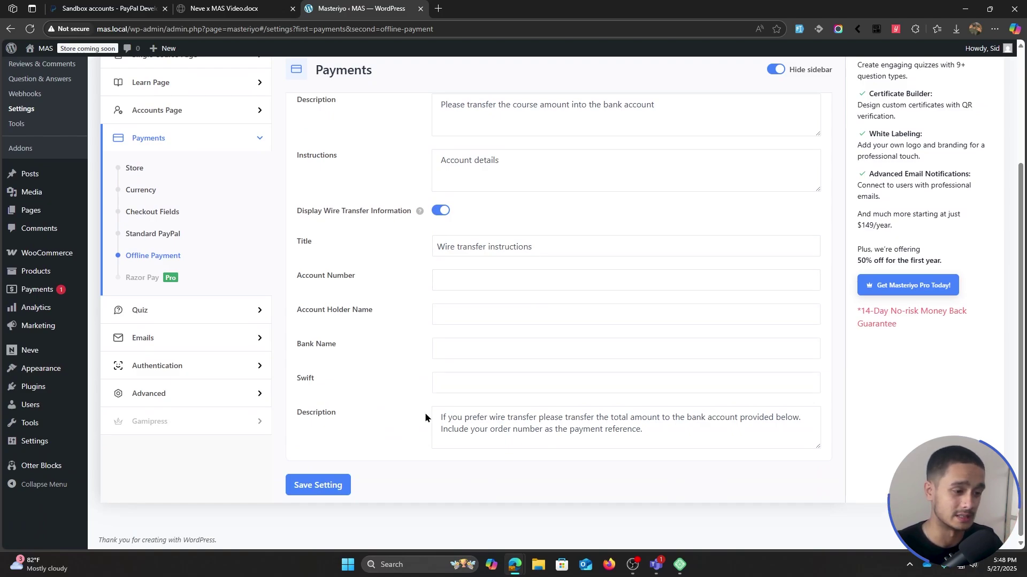
click(473, 284)
click(470, 309)
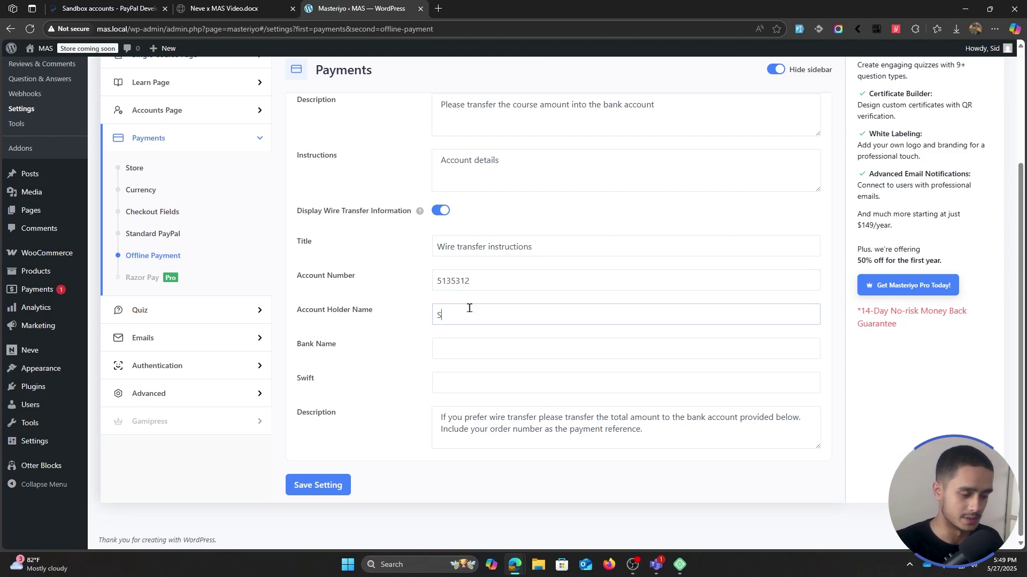
key(Tab)
text(agba)
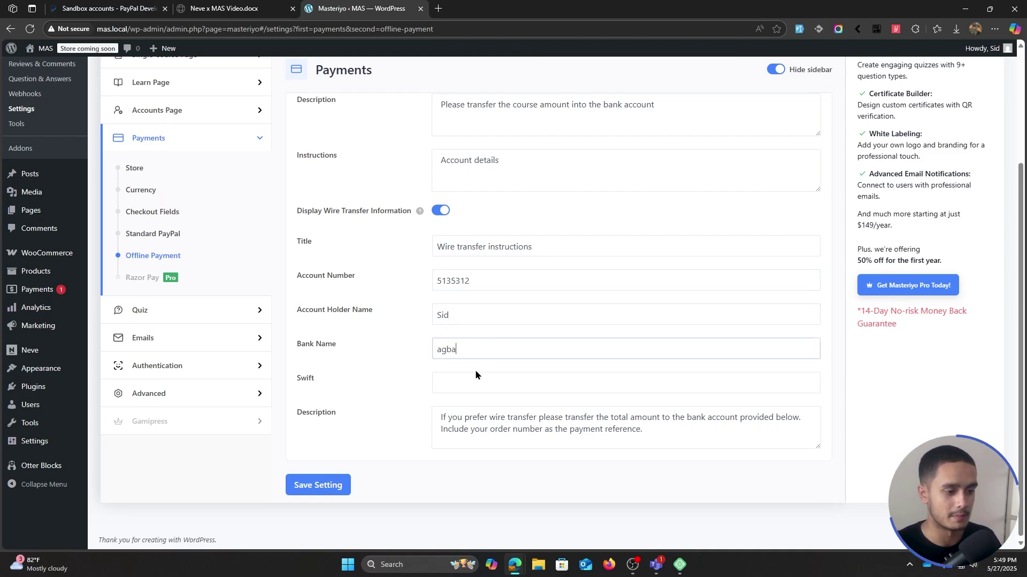
click(469, 376)
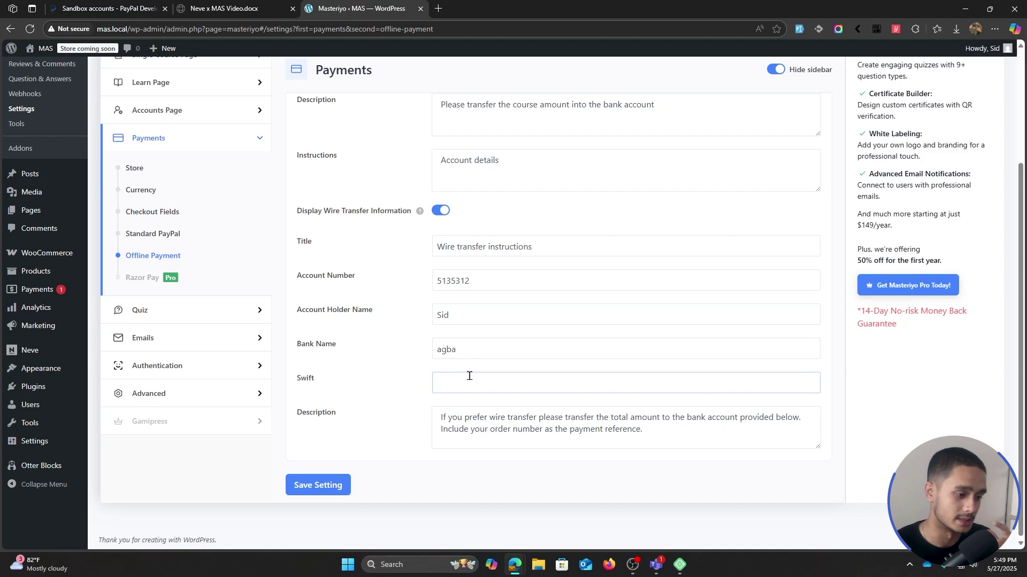
scroll(399, 432, up, 2)
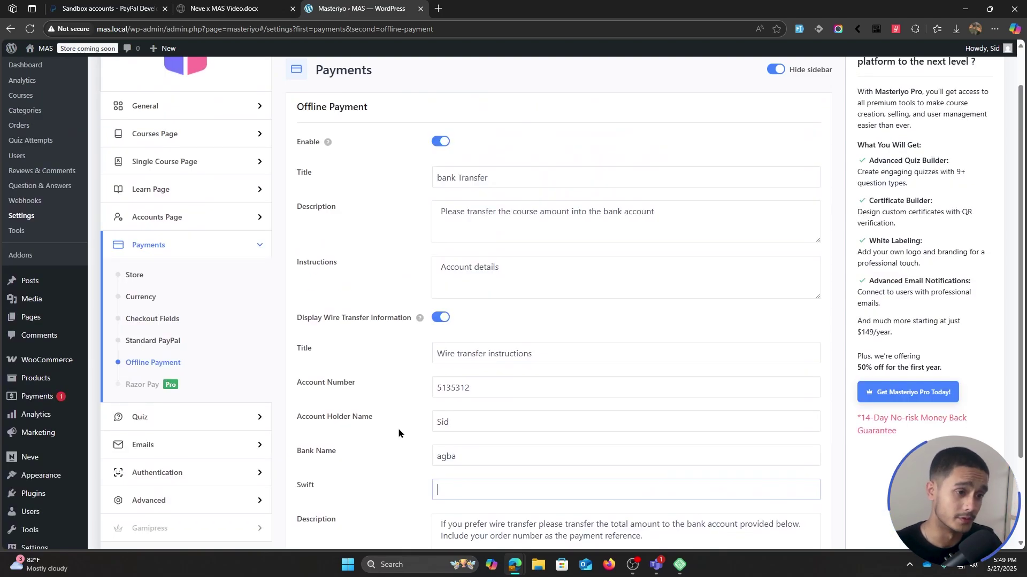
scroll(398, 433, down, 1)
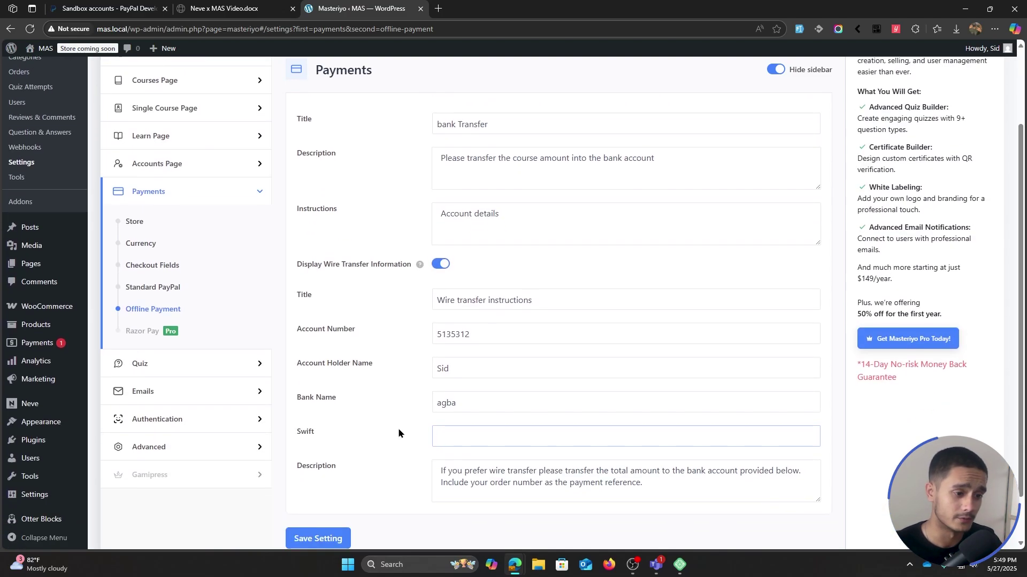
click(348, 533)
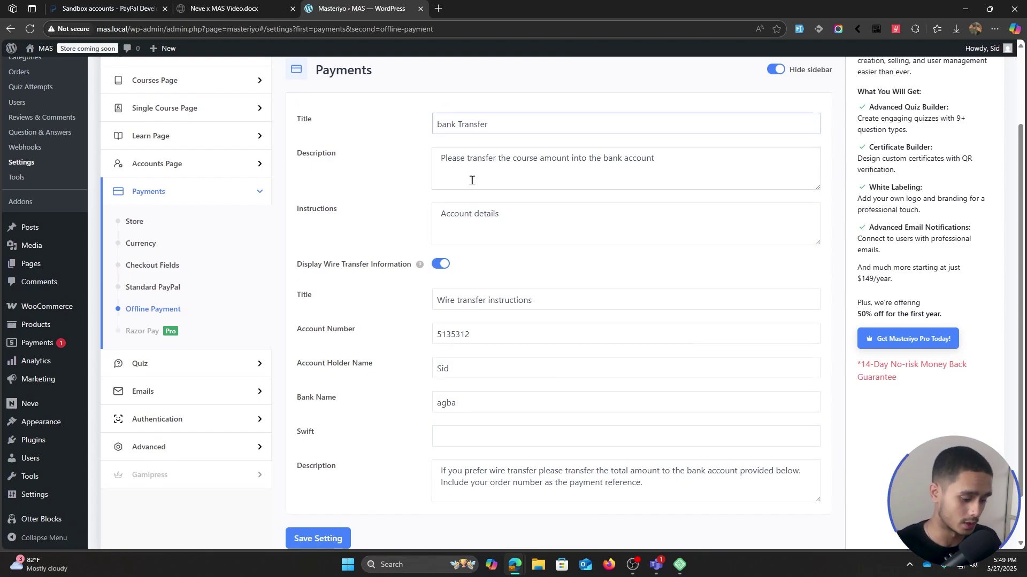
- Correct the title's first letter to read 'Bank Transfer' and save again
key(BackSpace)
text(B)
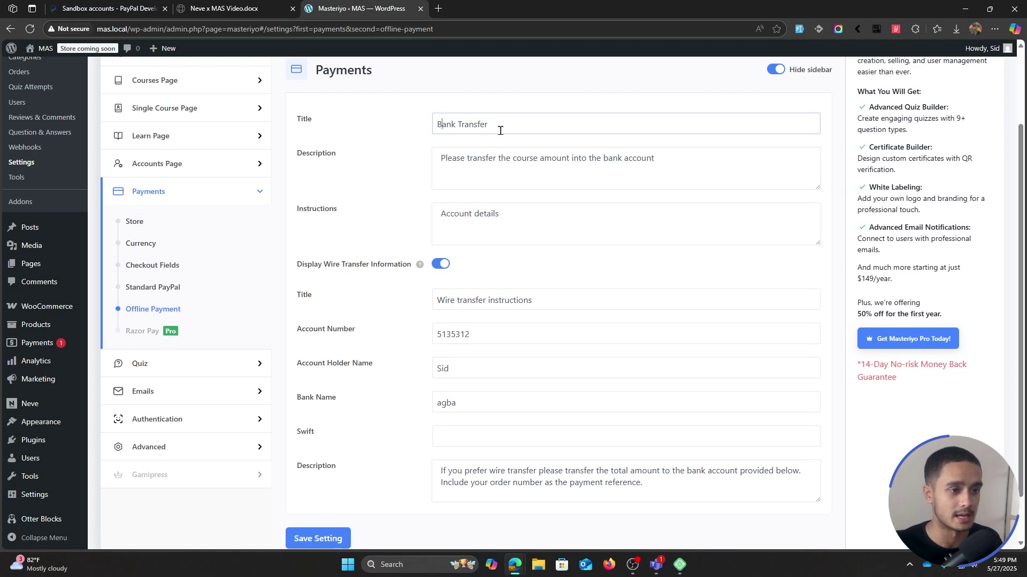
scroll(320, 425, down, 1)
click(318, 484)
scroll(407, 317, up, 2)
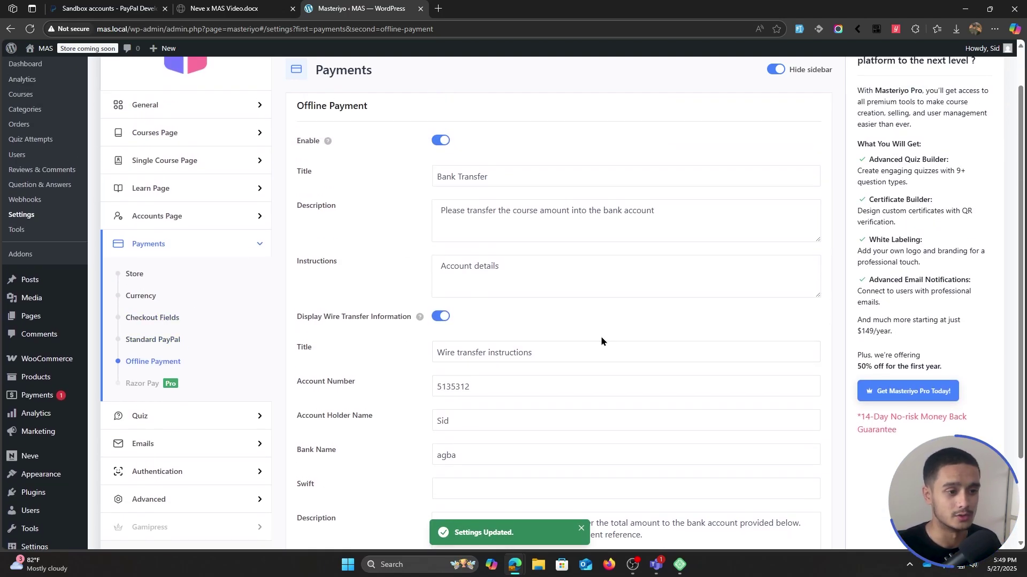
key(alt+Left)
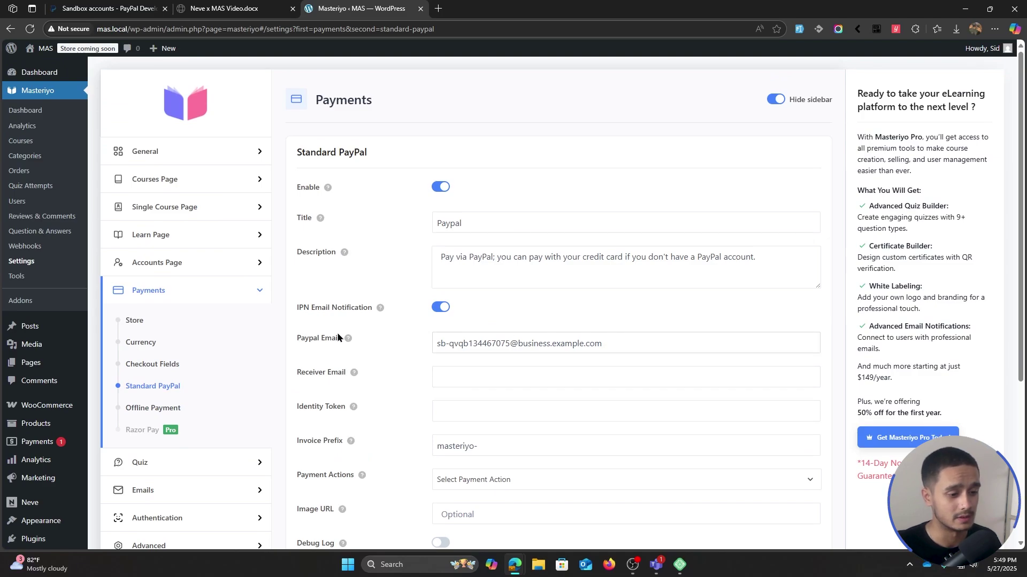
- Look over the Standard PayPal title and description, leaving them unchanged
scroll(338, 338, down, 1)
scroll(383, 356, up, 1)
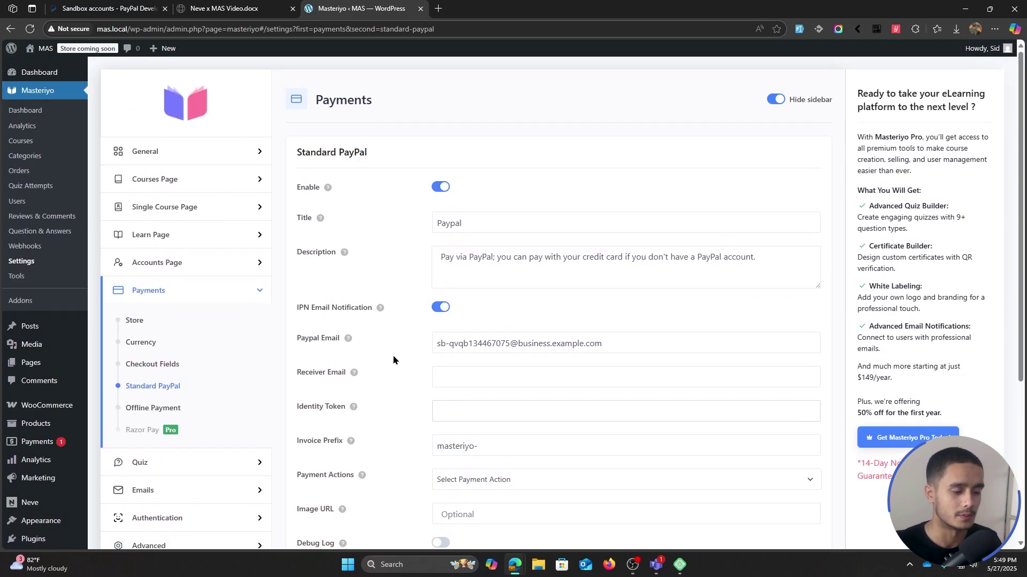
scroll(414, 360, down, 1)
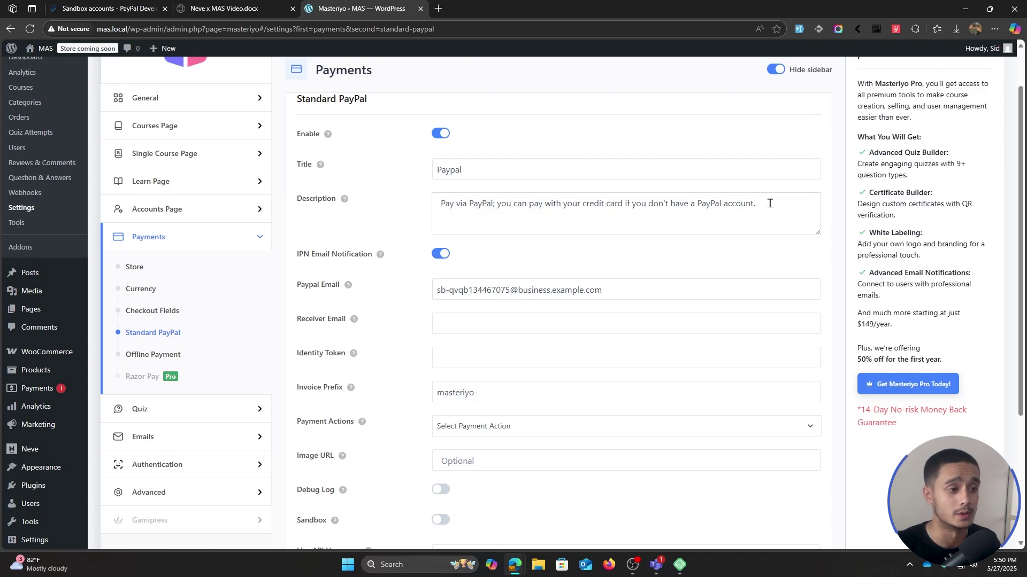
drag(757, 203, 385, 204)
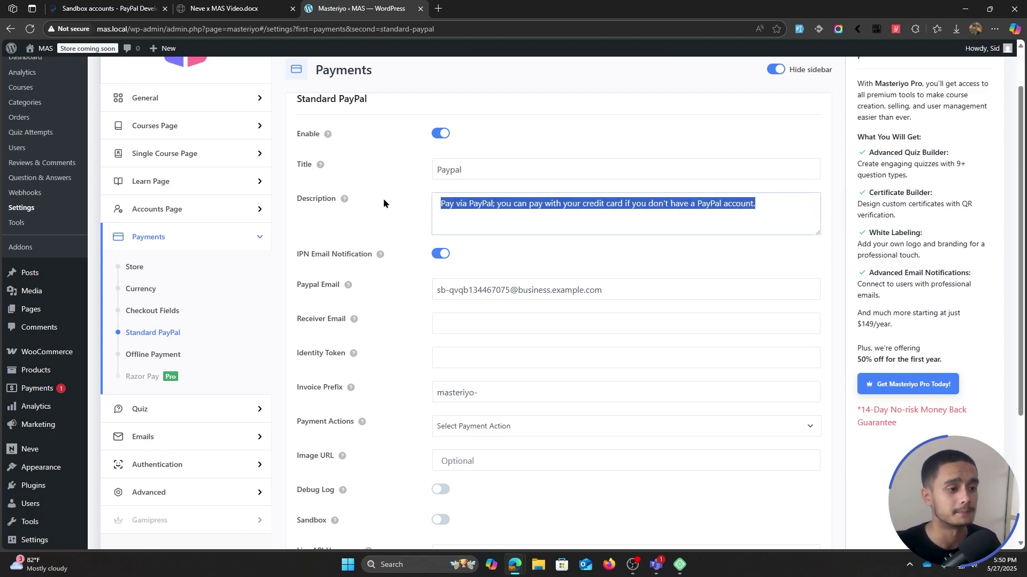
drag(502, 170, 395, 231)
click(393, 207)
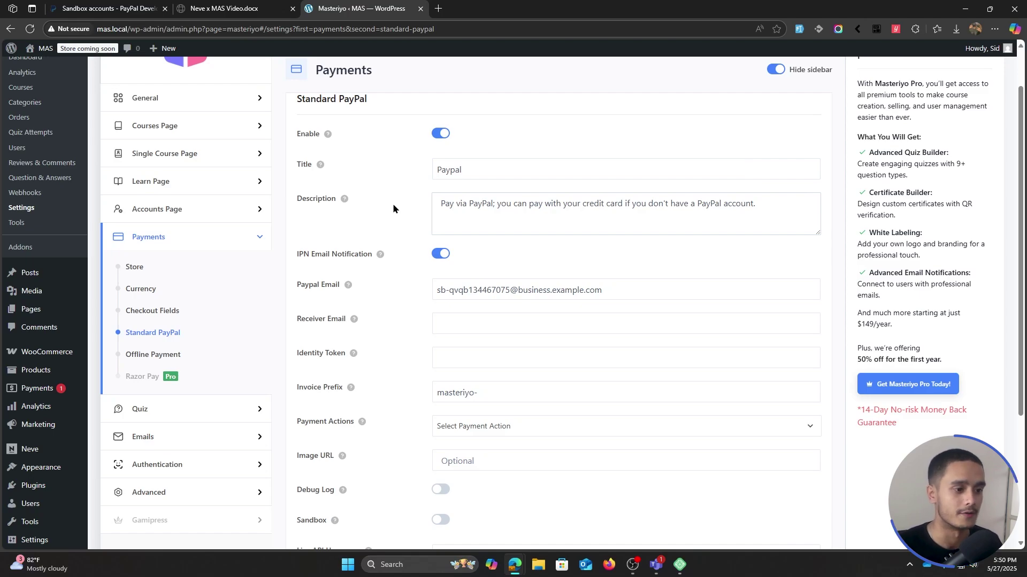
scroll(389, 208, down, 4)
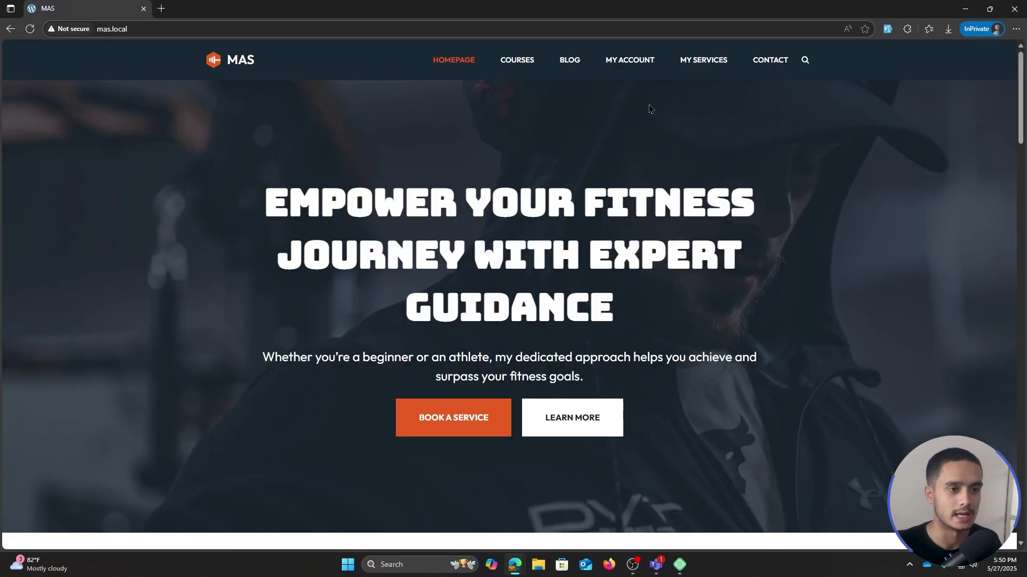
- From the site's Courses page, choose Buy Now on the $10 Fitness Mastery course
click(521, 62)
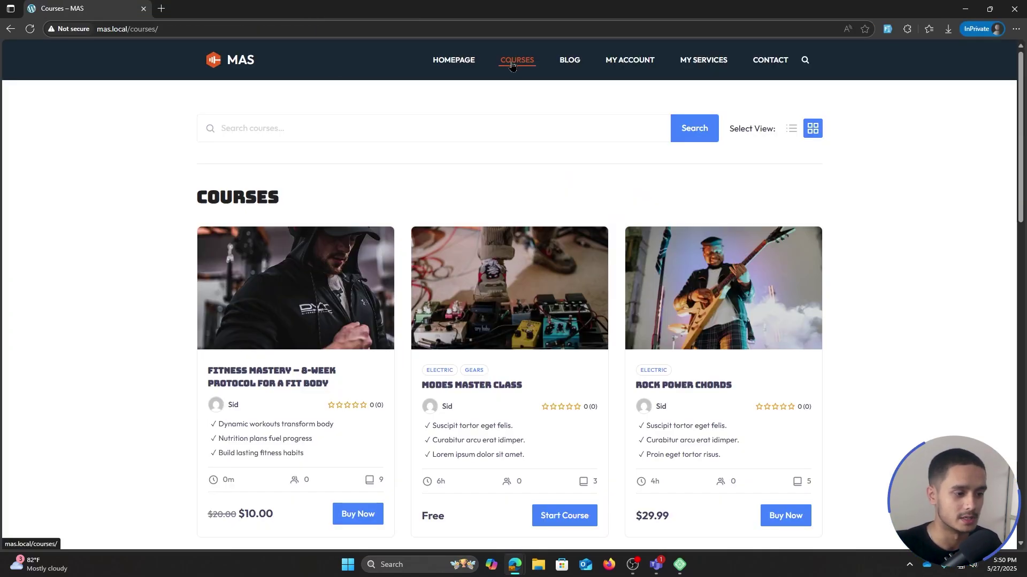
scroll(288, 248, down, 2)
click(355, 406)
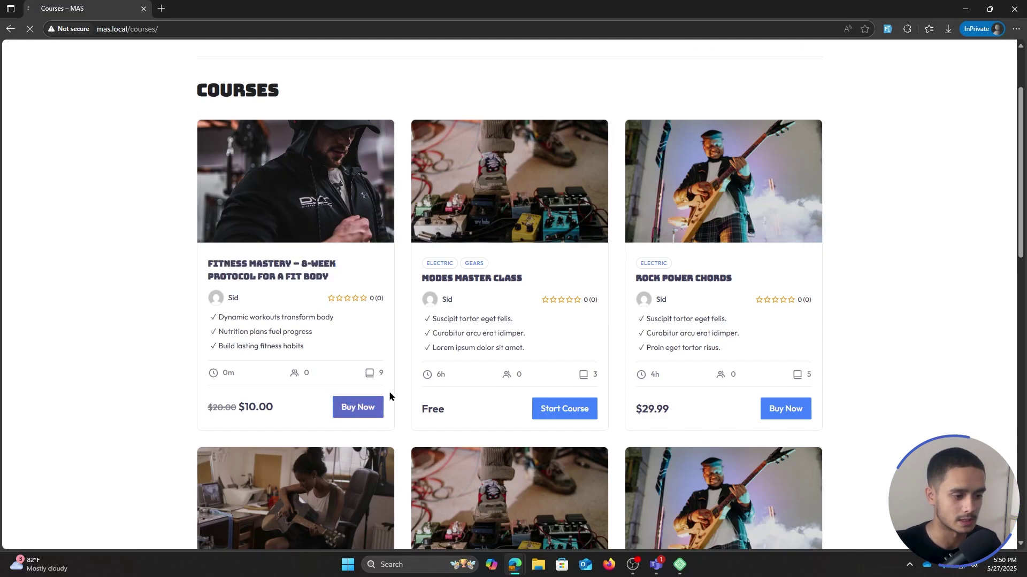
scroll(587, 260, down, 1)
scroll(587, 260, up, 1)
- Fill in the buyer's first name, last name and e-mail, and enable Create User
click(286, 269)
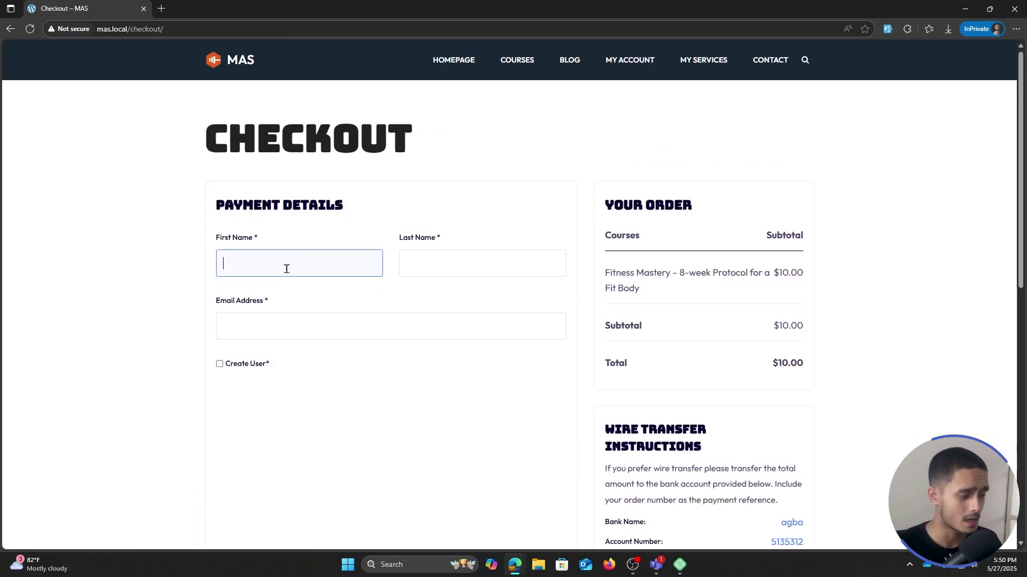
text(Test)
click(440, 264)
text(Test)
click(306, 339)
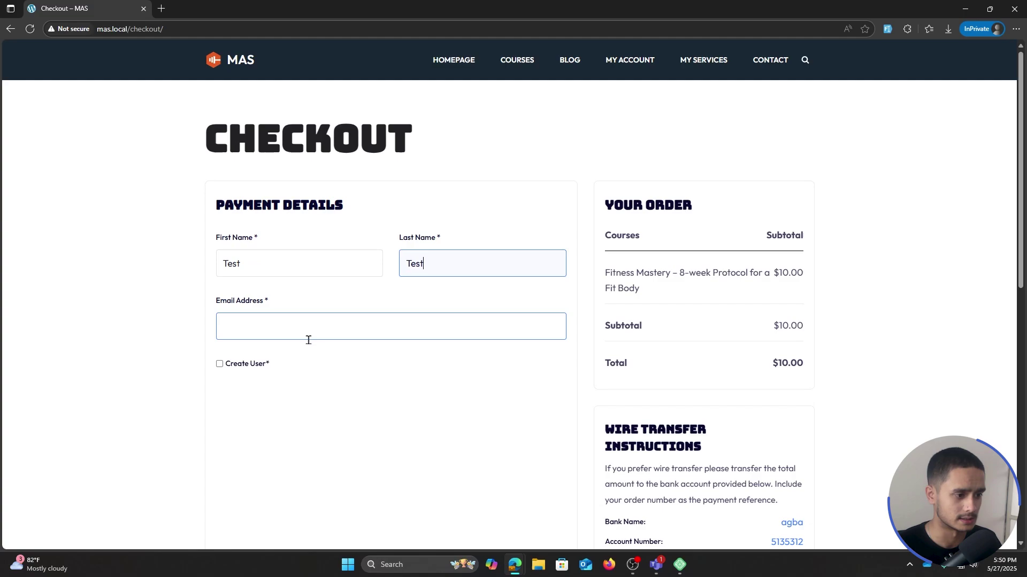
text(test@test.com)
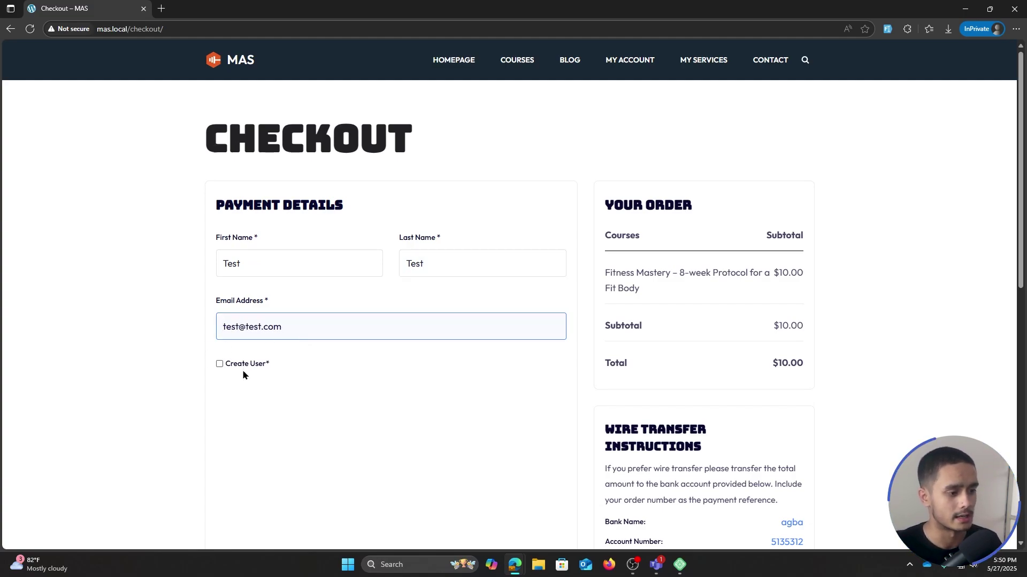
click(220, 368)
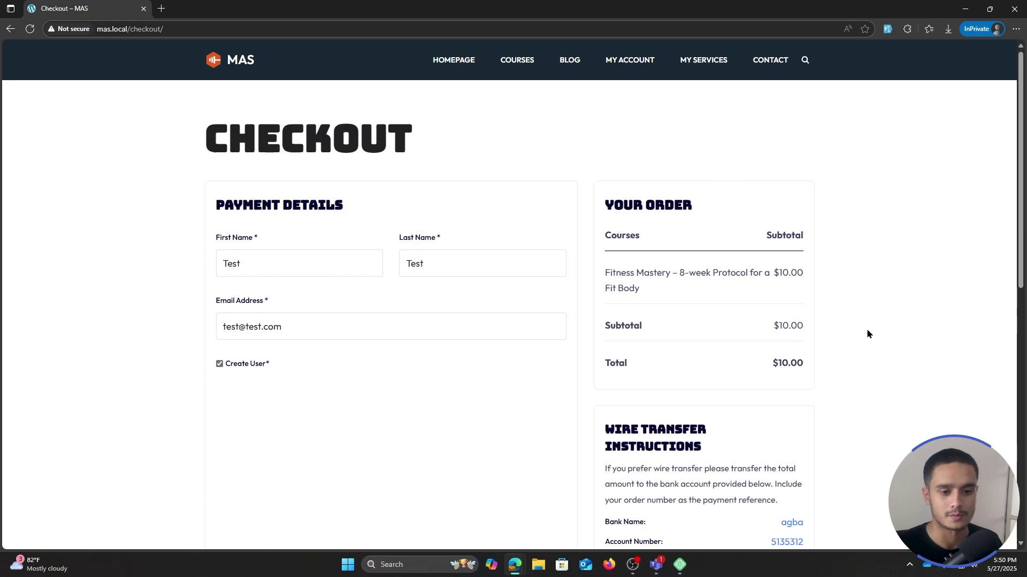
- Select Bank Transfer as the payment method and review its wire-transfer bank details
scroll(860, 306, down, 2)
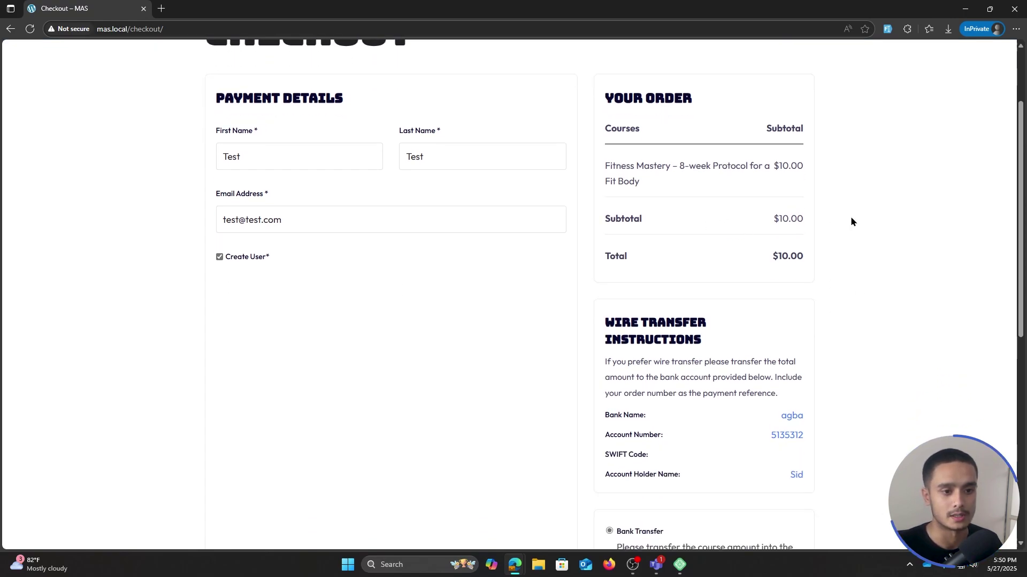
scroll(834, 231, down, 3)
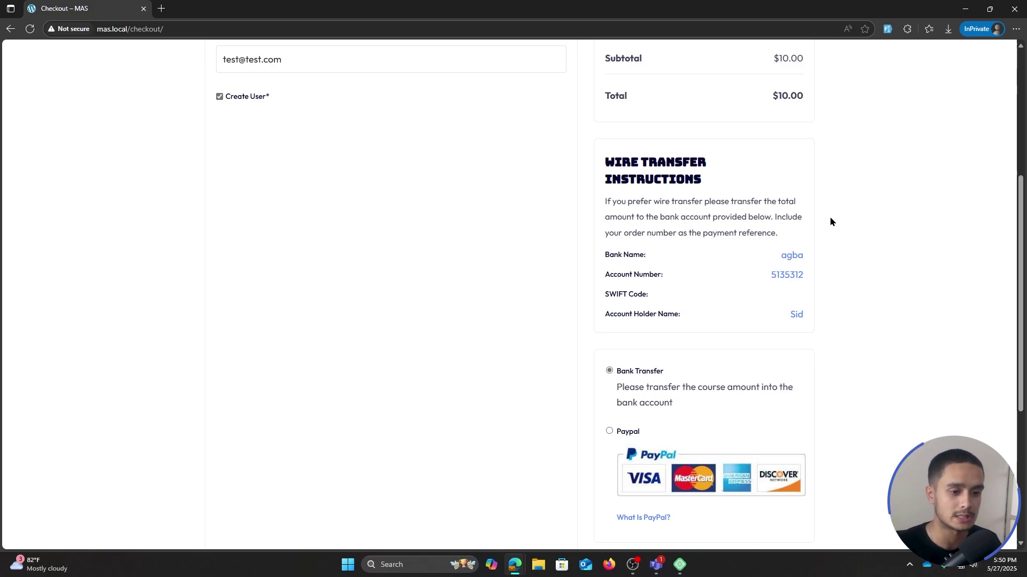
scroll(829, 216, down, 1)
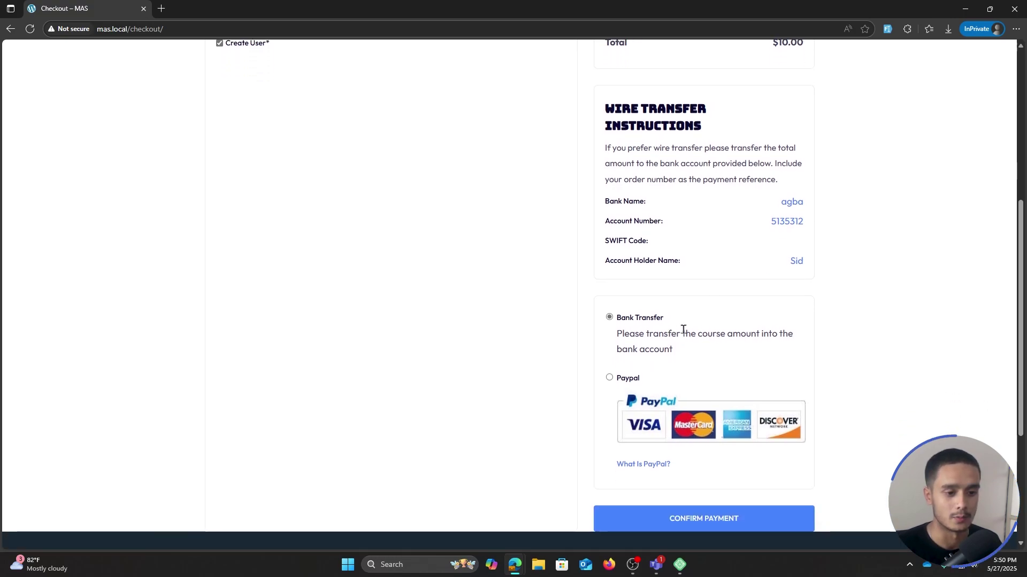
click(609, 378)
scroll(872, 256, up, 2)
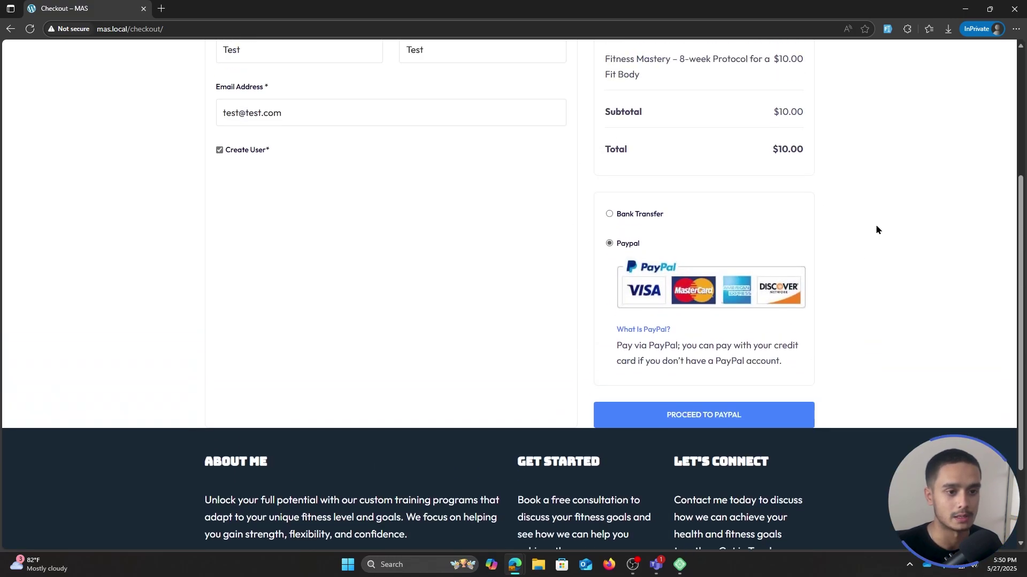
scroll(900, 290, up, 1)
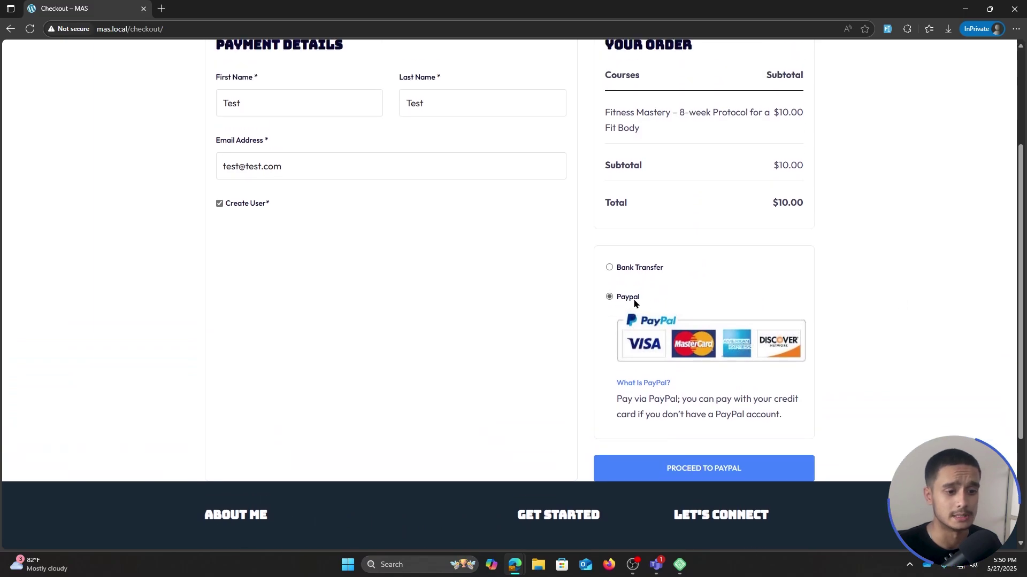
scroll(725, 424, up, 2)
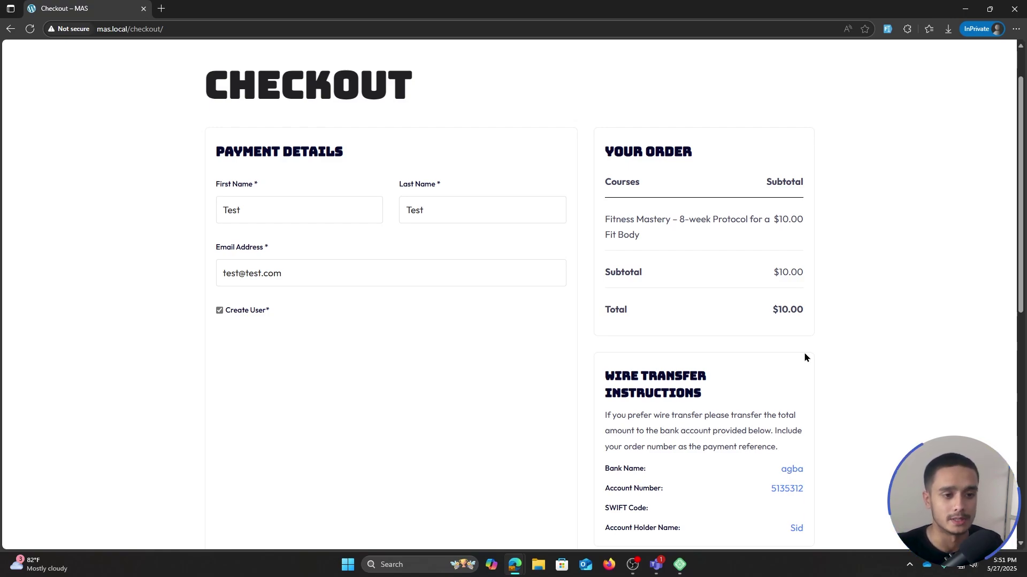
scroll(805, 358, up, 1)
scroll(804, 366, down, 4)
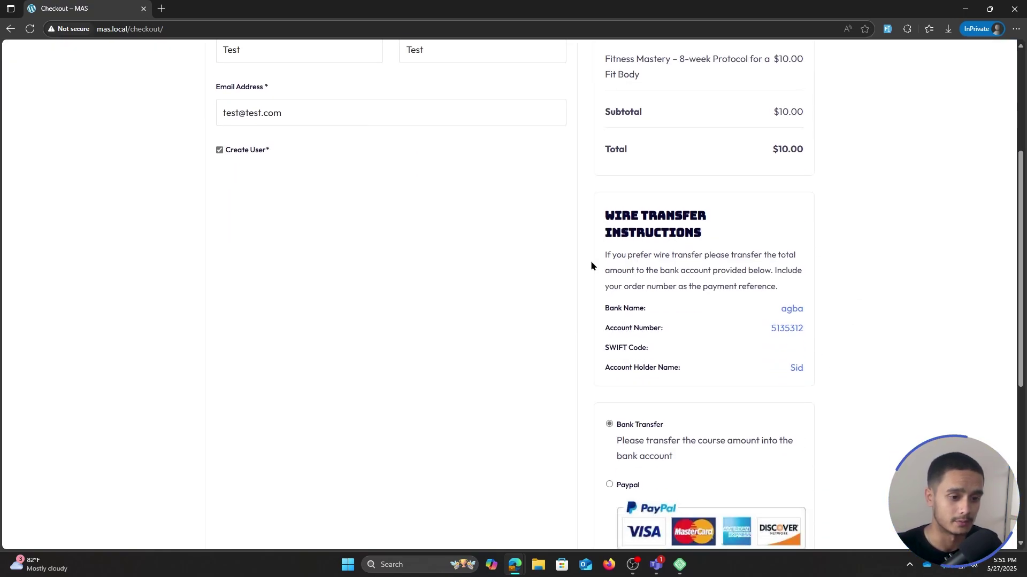
scroll(647, 325, down, 3)
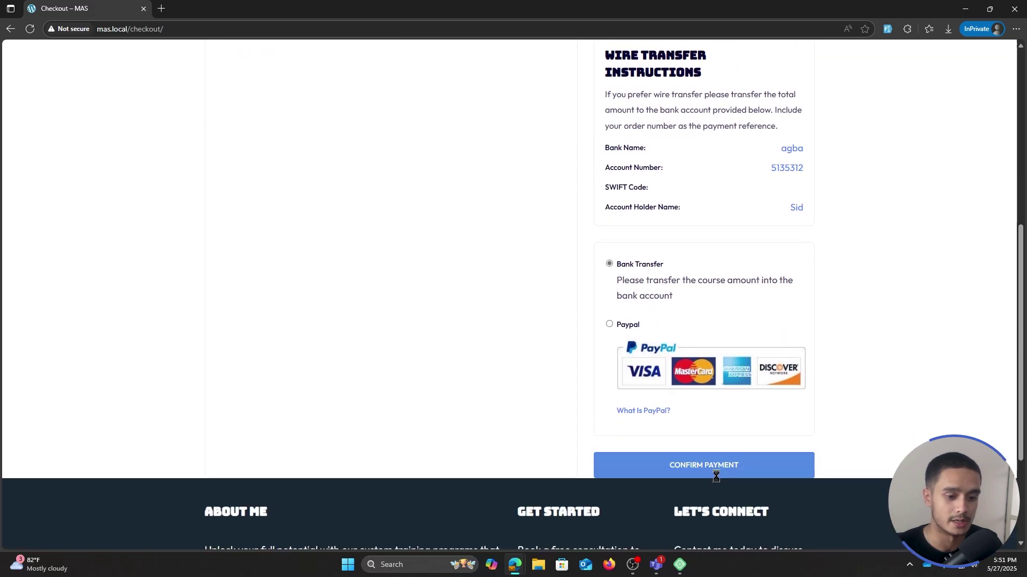
- Place the $10 Bank Transfer order, view the new student's account dashboard, then return to admin
click(706, 466)
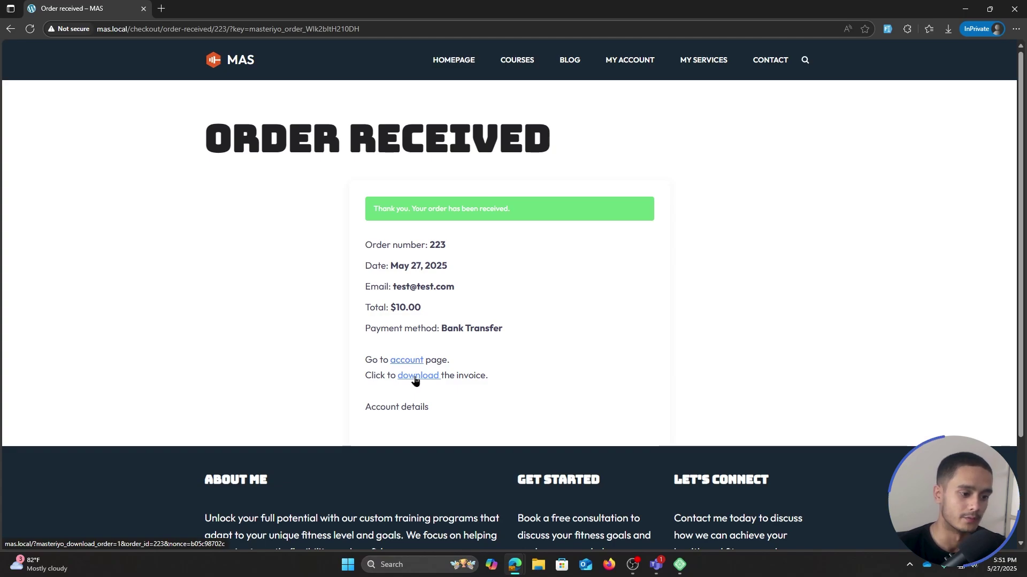
click(409, 362)
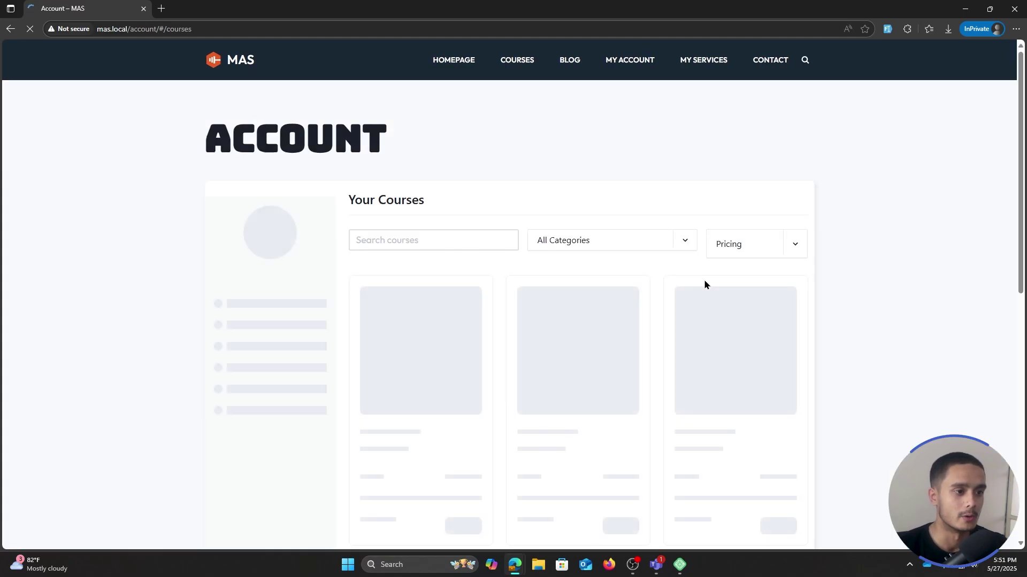
scroll(703, 282, down, 1)
click(293, 274)
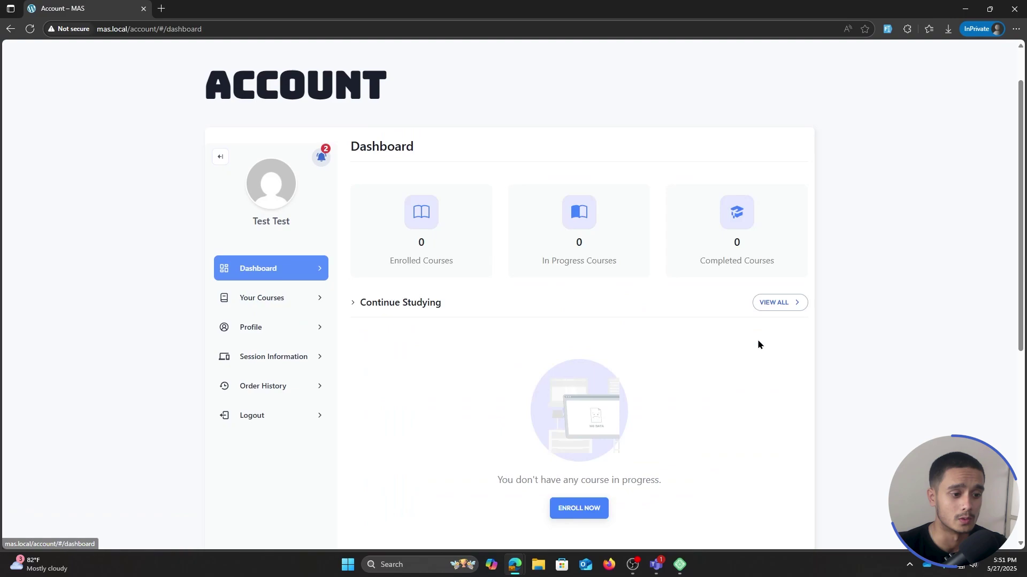
double_click(592, 4)
click(644, 10)
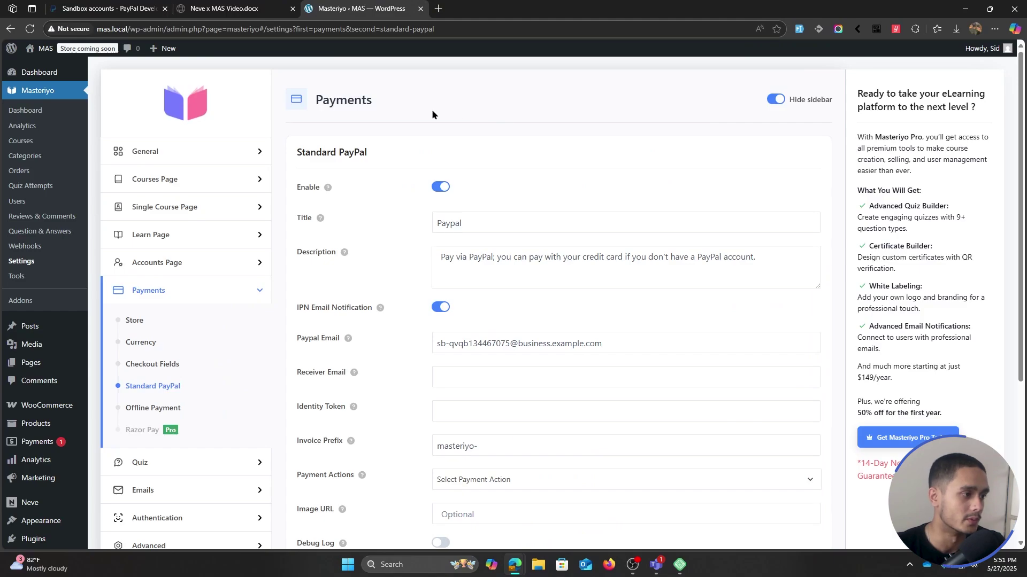
- Open order #223 from Masteriyo's orders list, set its status to Completed and update it
click(46, 143)
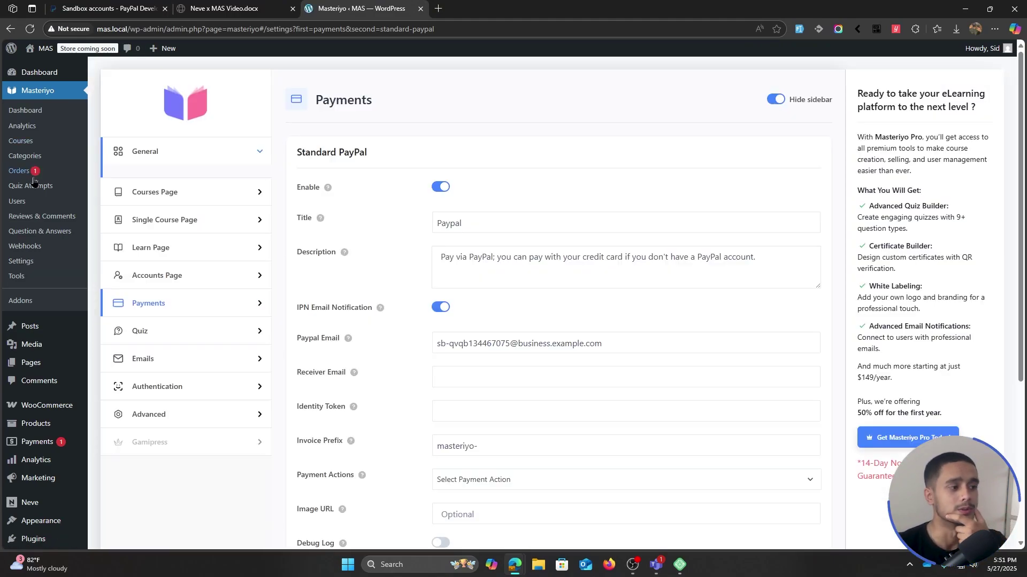
click(20, 172)
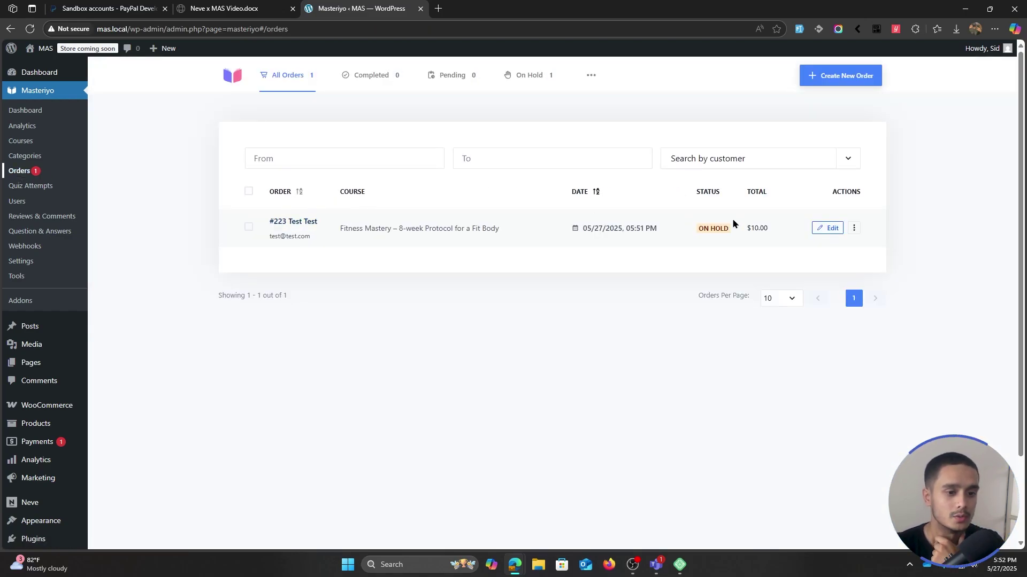
click(305, 224)
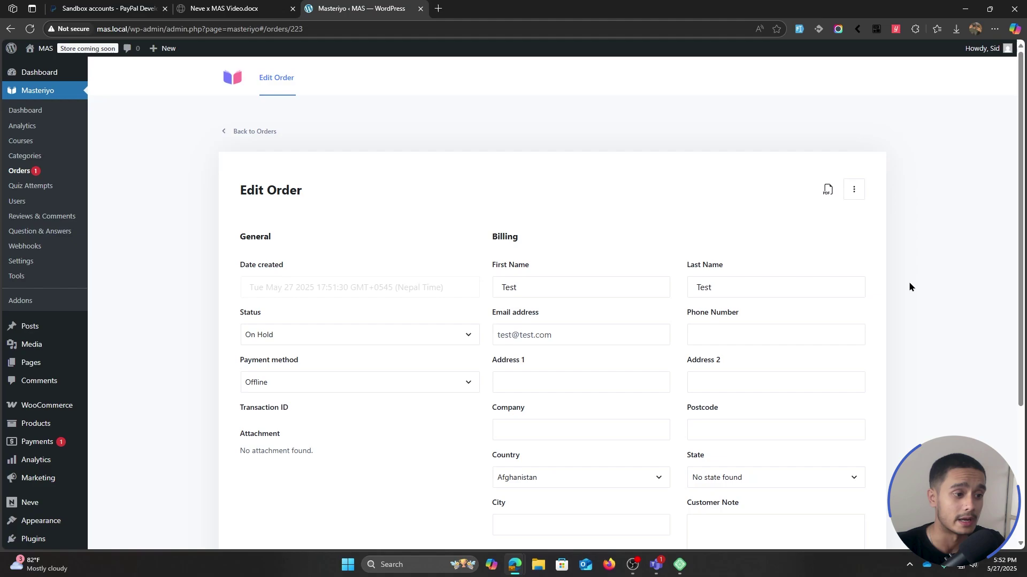
scroll(910, 283, down, 2)
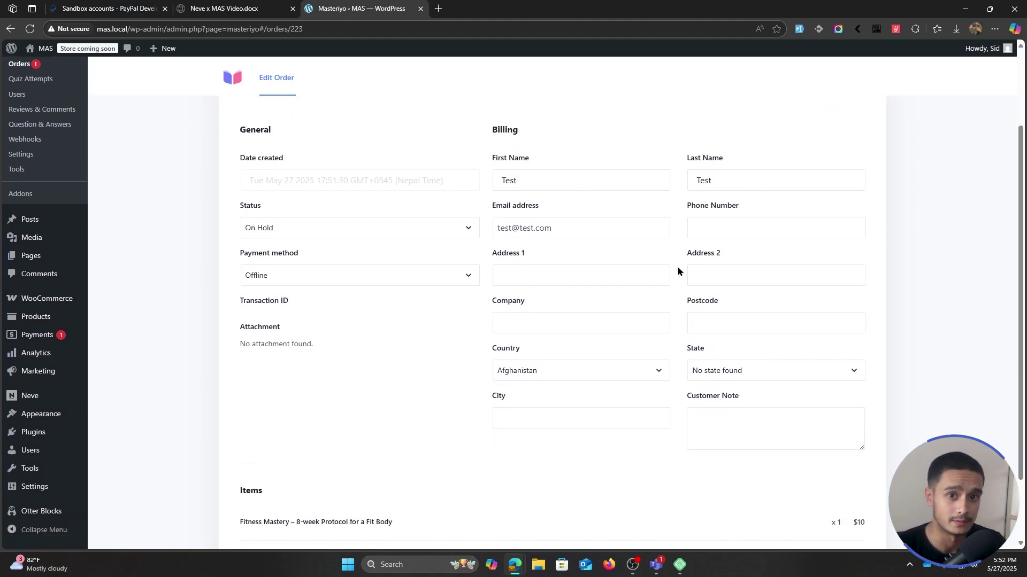
scroll(676, 266, down, 1)
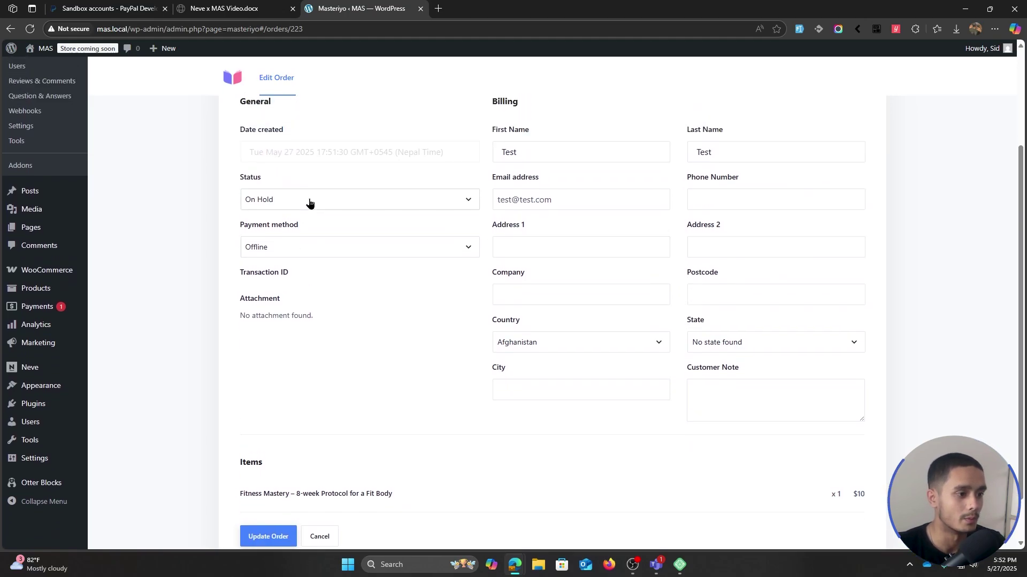
click(309, 202)
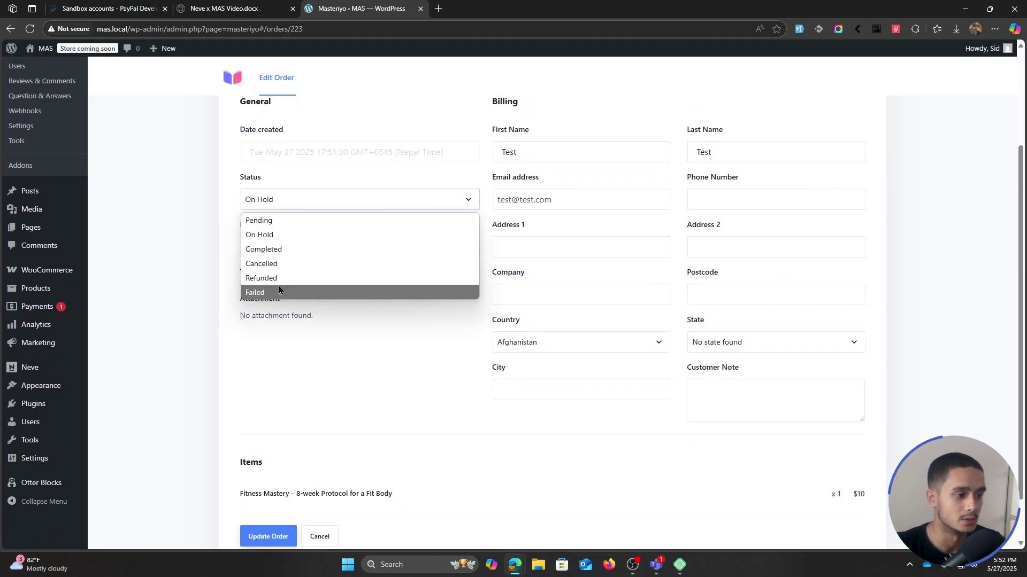
click(285, 250)
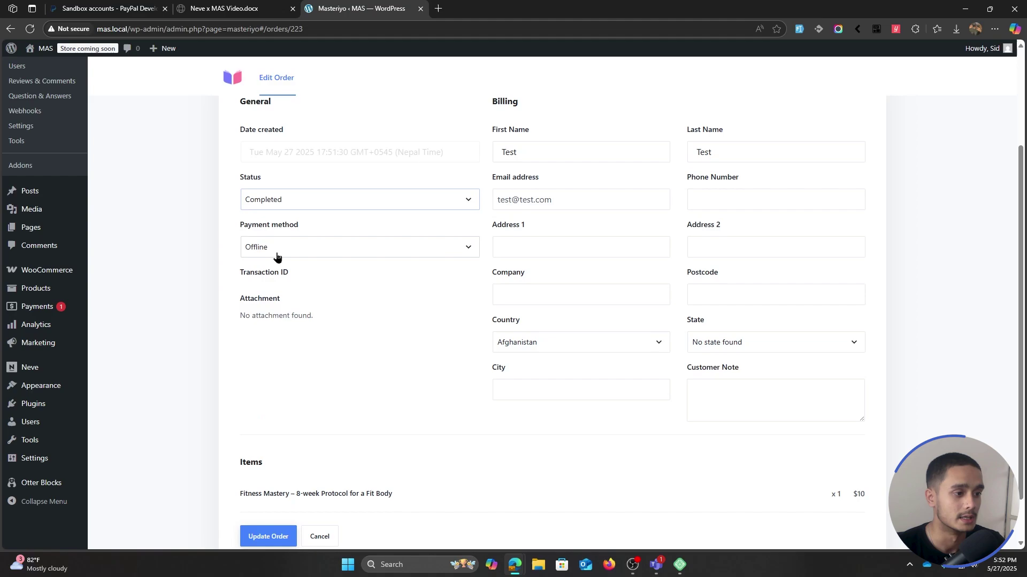
click(293, 202)
click(271, 253)
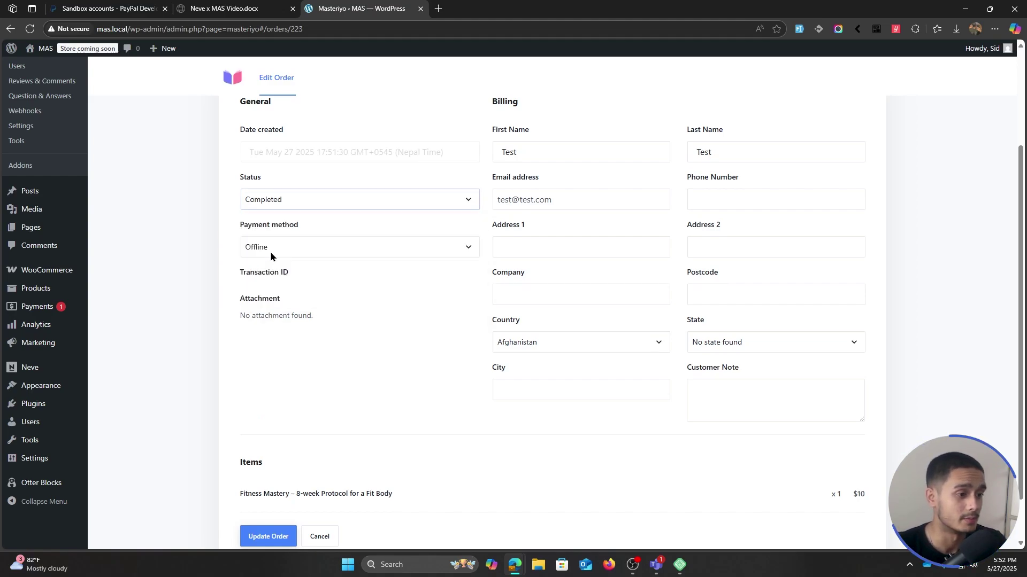
scroll(188, 216, down, 1)
click(268, 482)
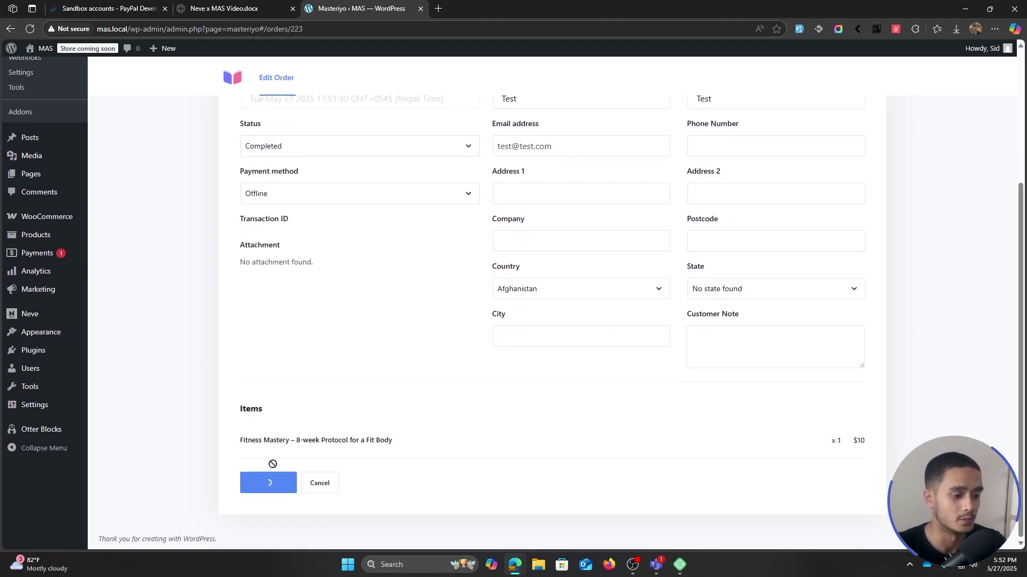
key(alt+Tab)
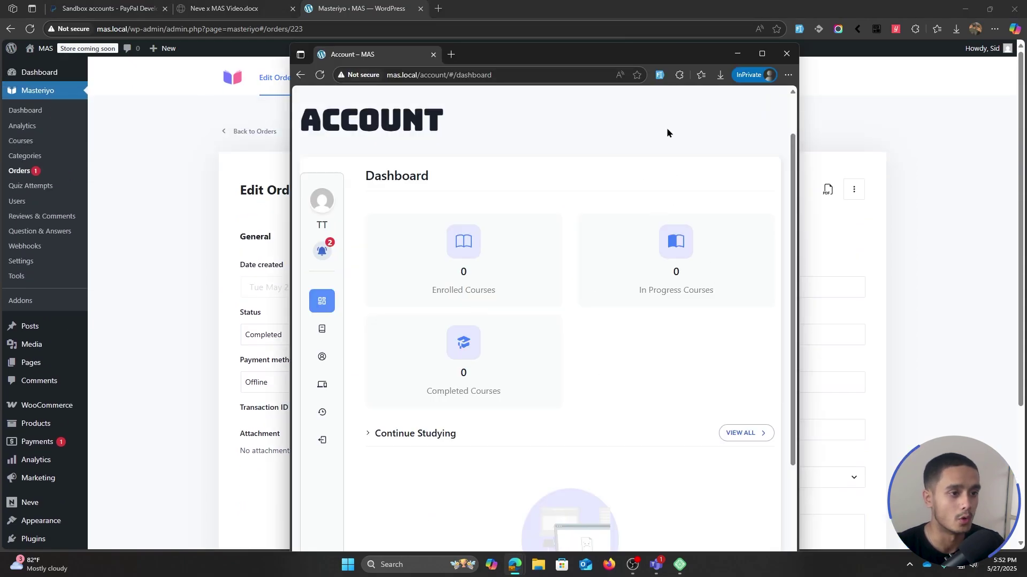
- Reload the student's account, check notifications, and start Fitness Mastery from Your Courses
double_click(566, 56)
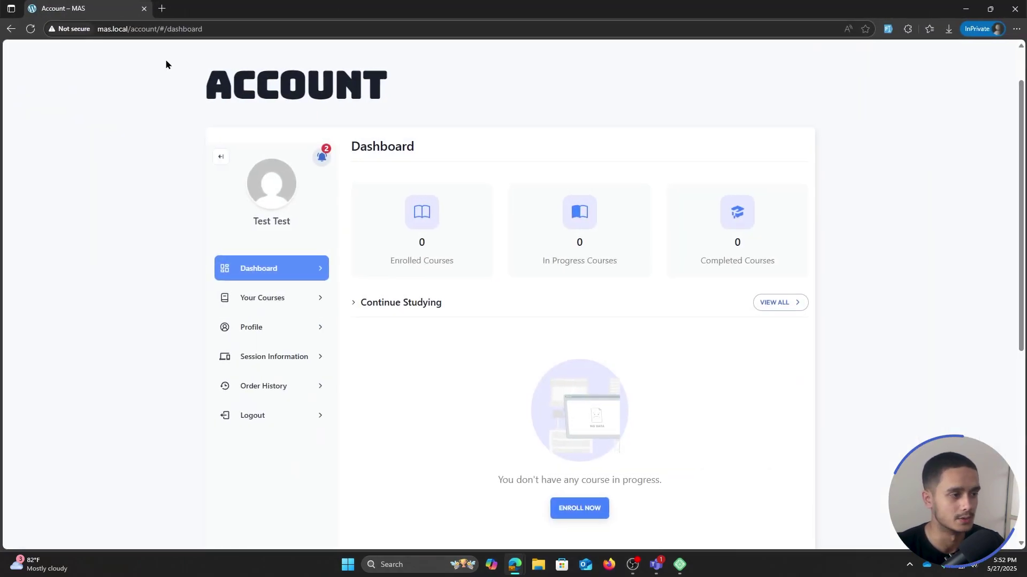
click(30, 31)
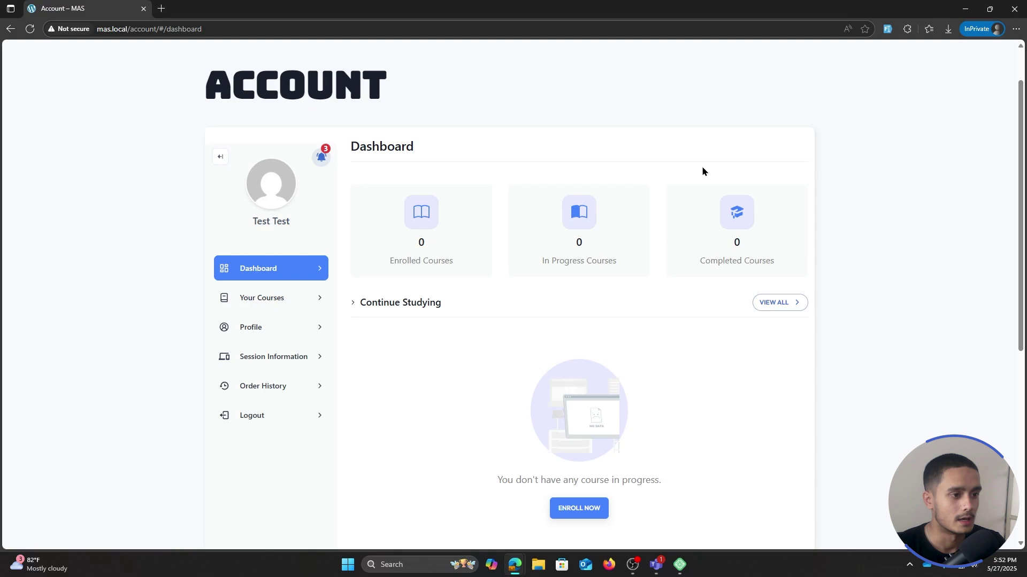
click(320, 160)
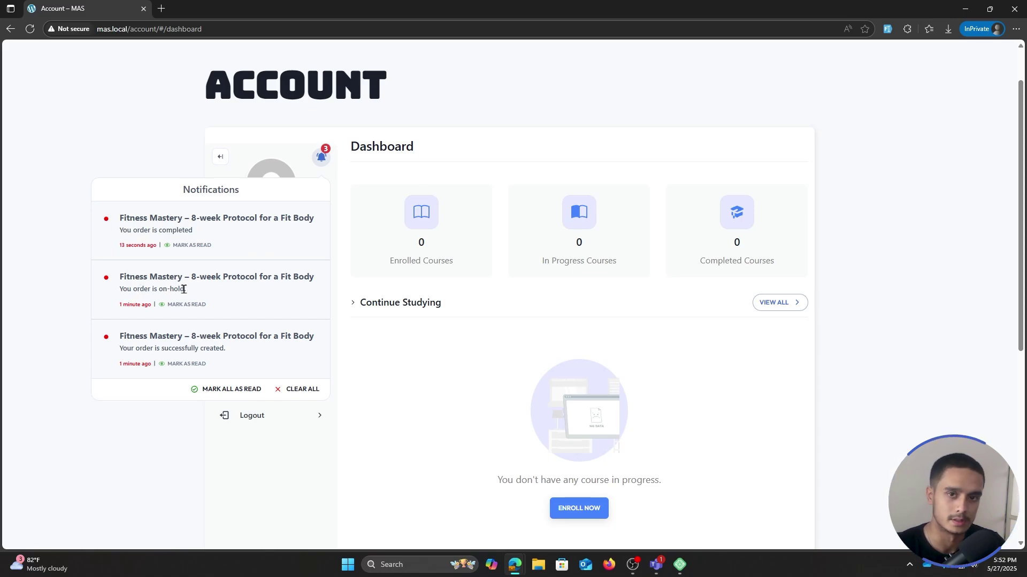
click(137, 155)
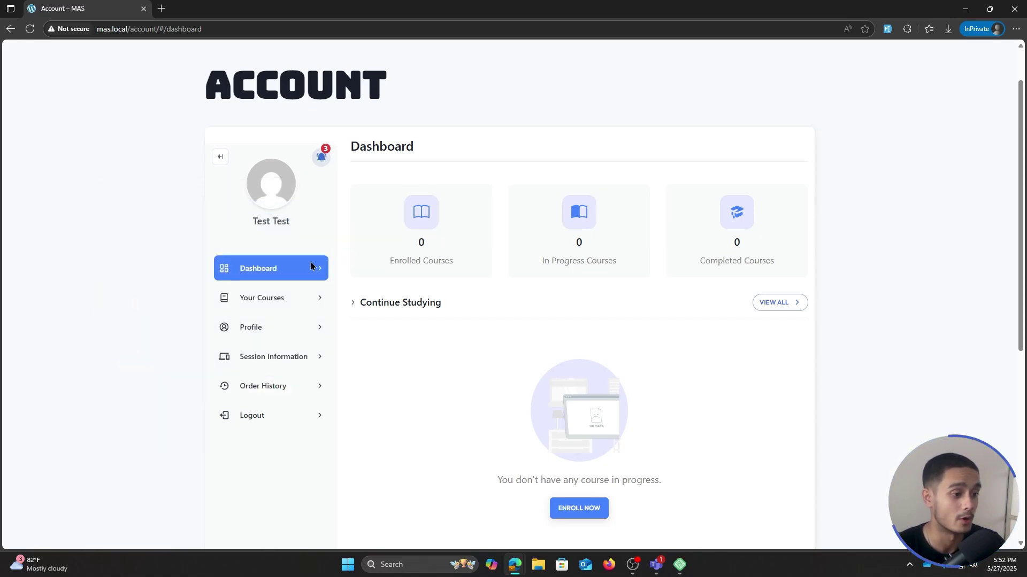
click(309, 298)
scroll(554, 284, down, 1)
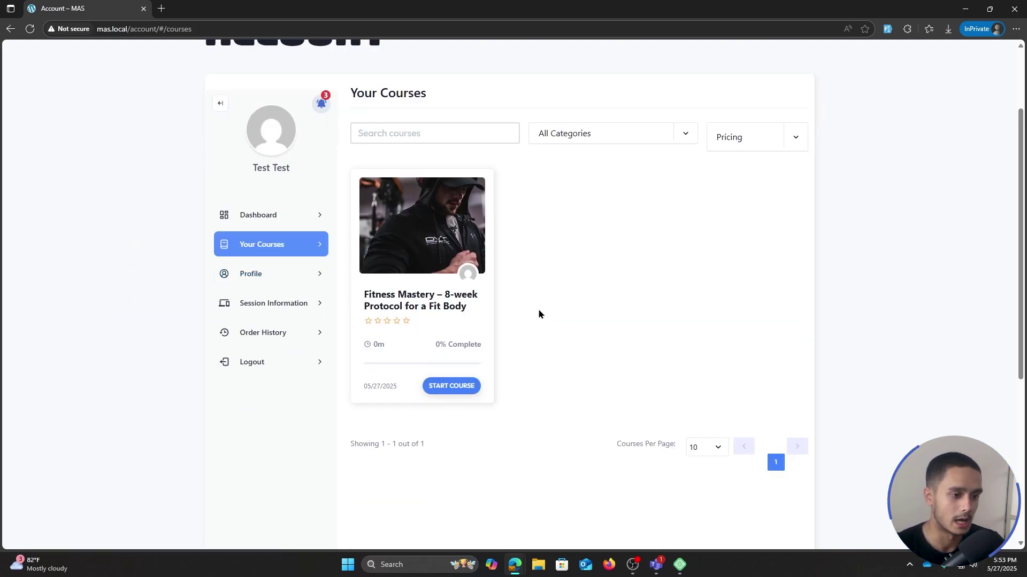
click(460, 385)
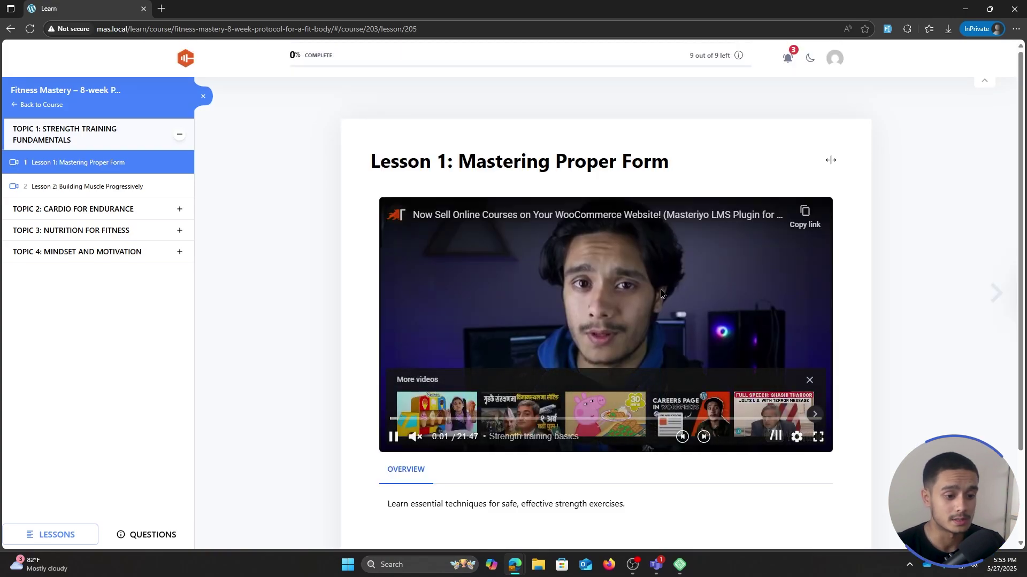
- Play and pause the Lesson 1 video, switch to dark mode, open Questions and close the sidebar
click(618, 345)
click(619, 349)
click(810, 58)
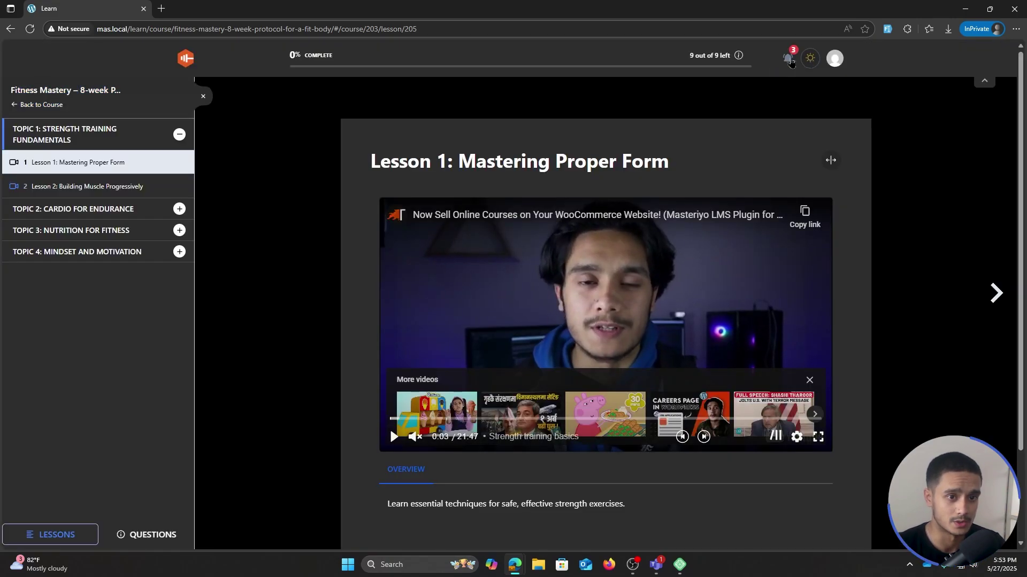
click(138, 537)
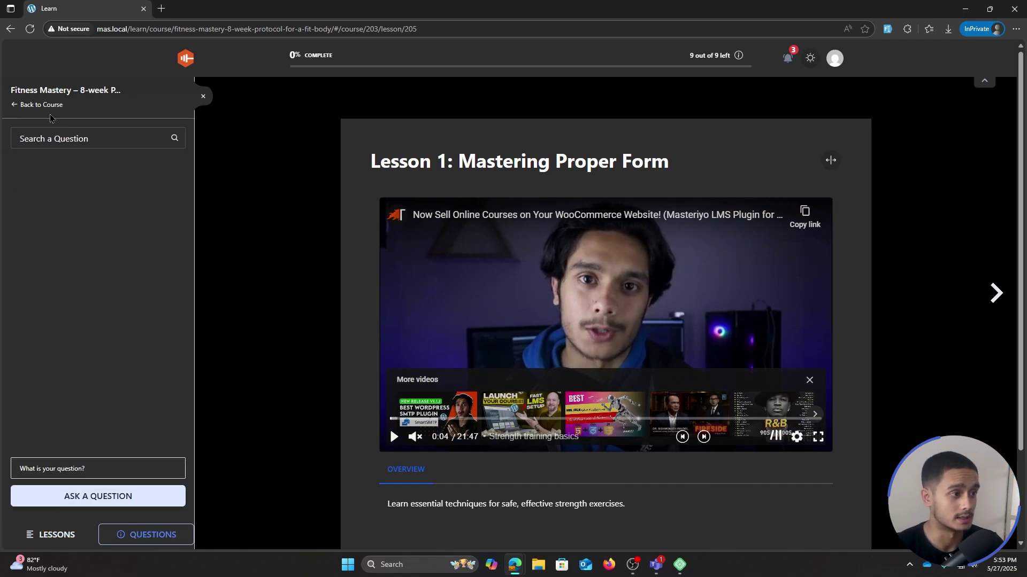
click(203, 96)
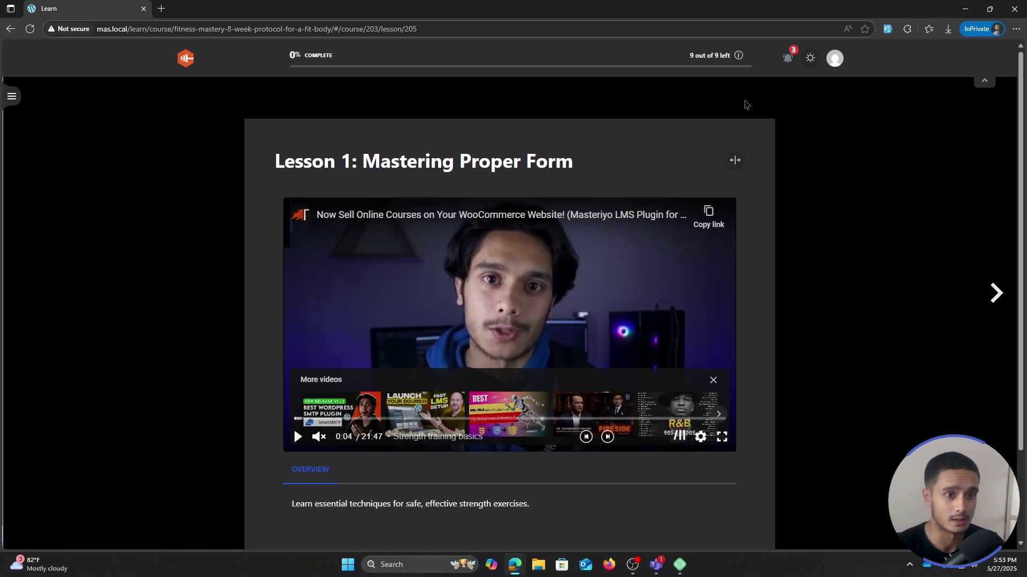
- Collapse the header, toggle full screen on and off, then restore the header and light mode
click(984, 80)
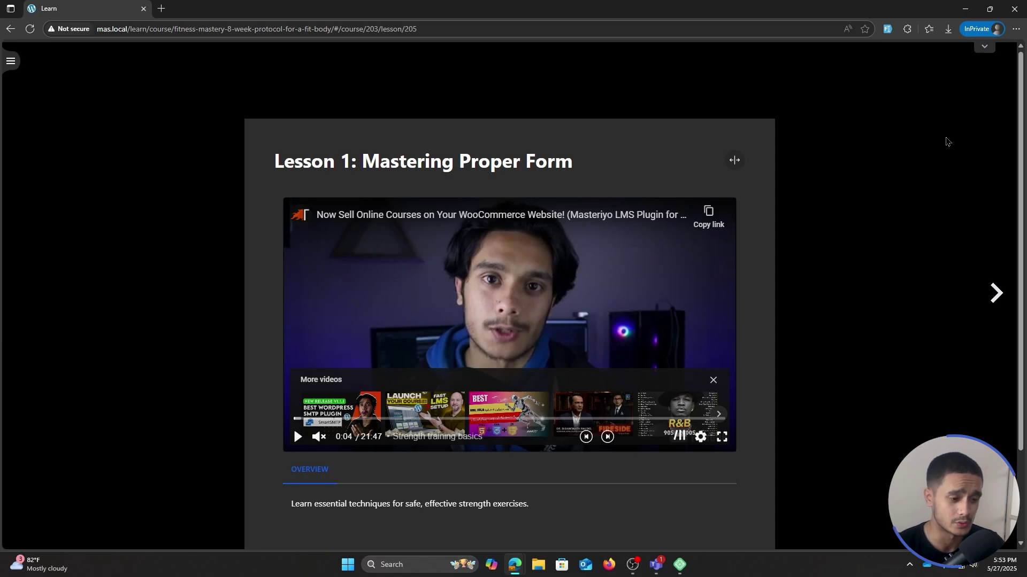
key(F11)
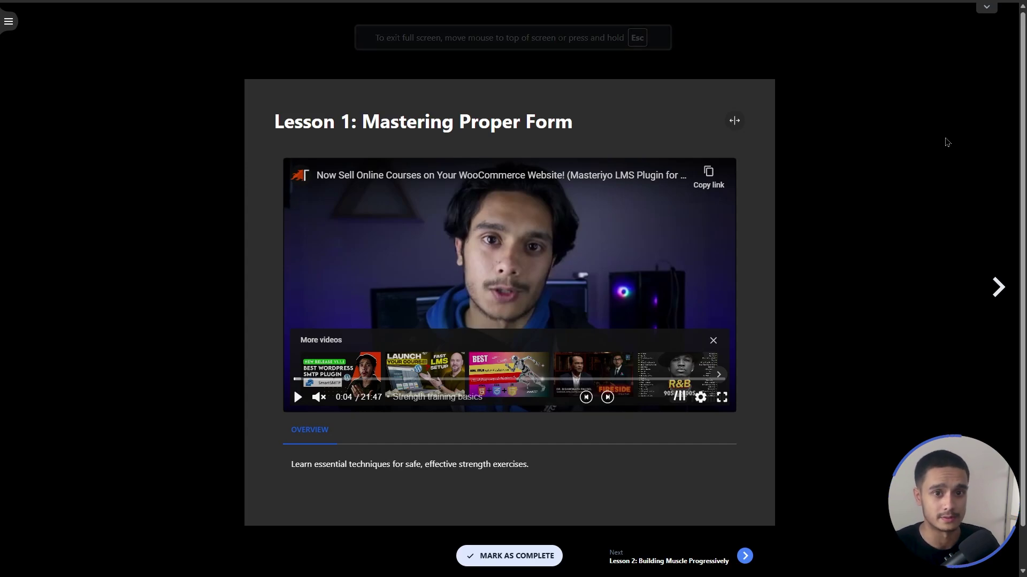
key(F11)
click(984, 48)
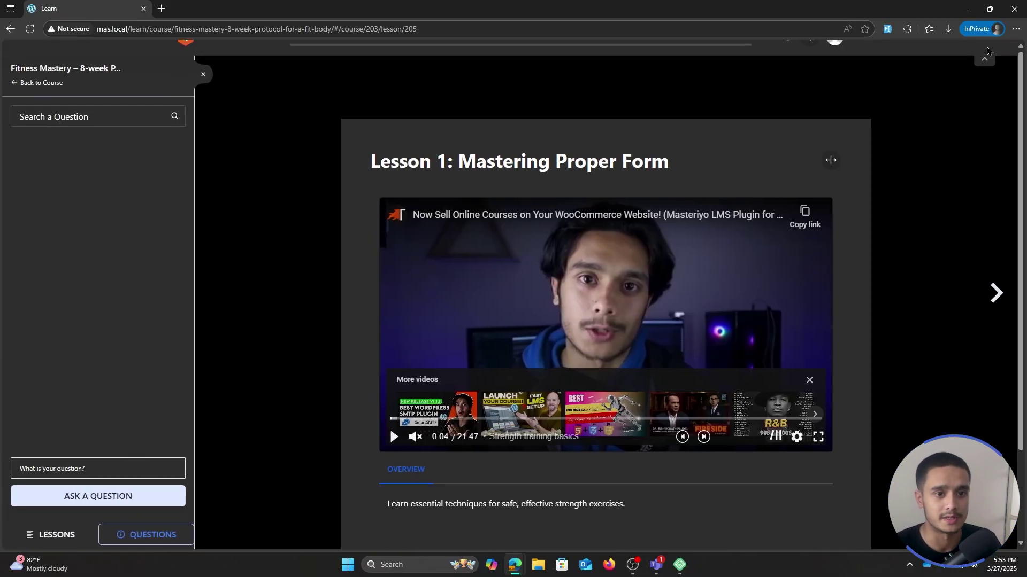
click(810, 58)
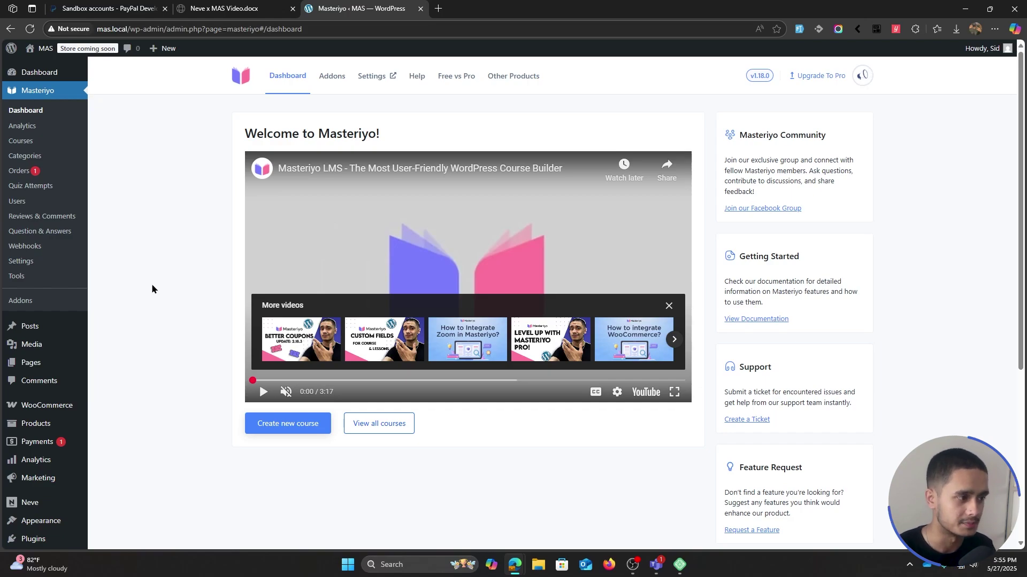
click(20, 301)
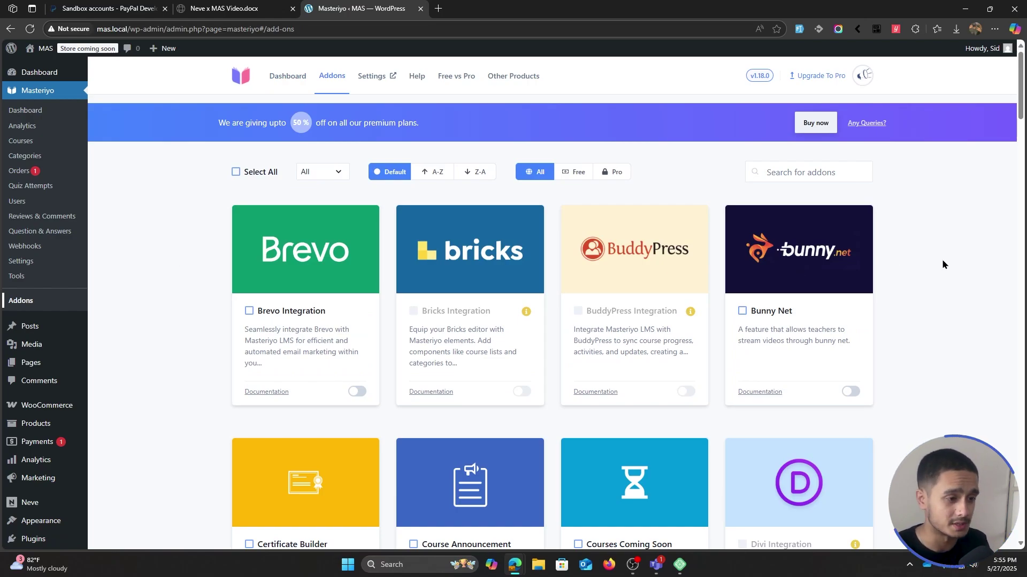
scroll(942, 264, down, 1)
scroll(943, 264, down, 3)
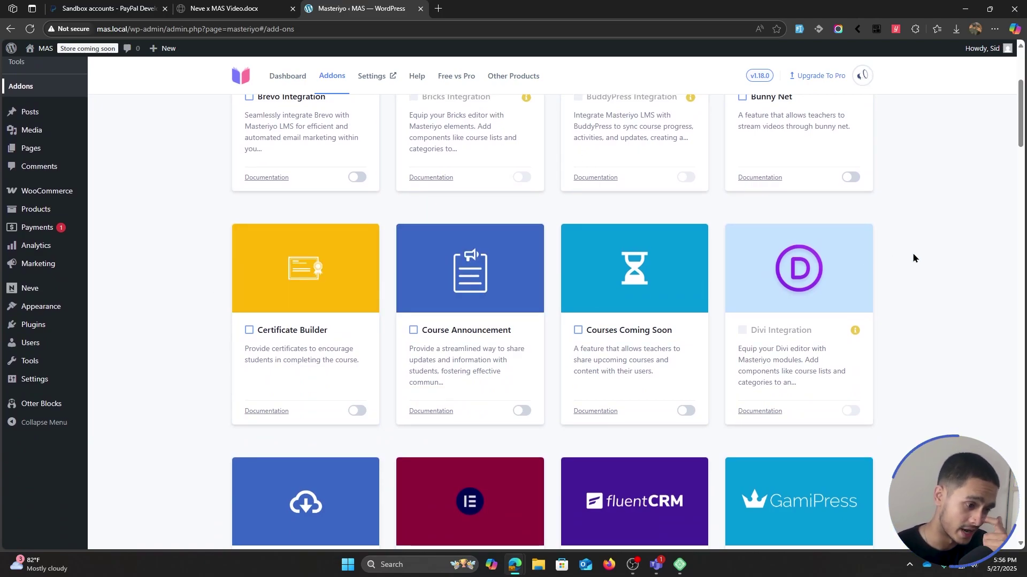
scroll(913, 258, down, 5)
scroll(913, 259, down, 6)
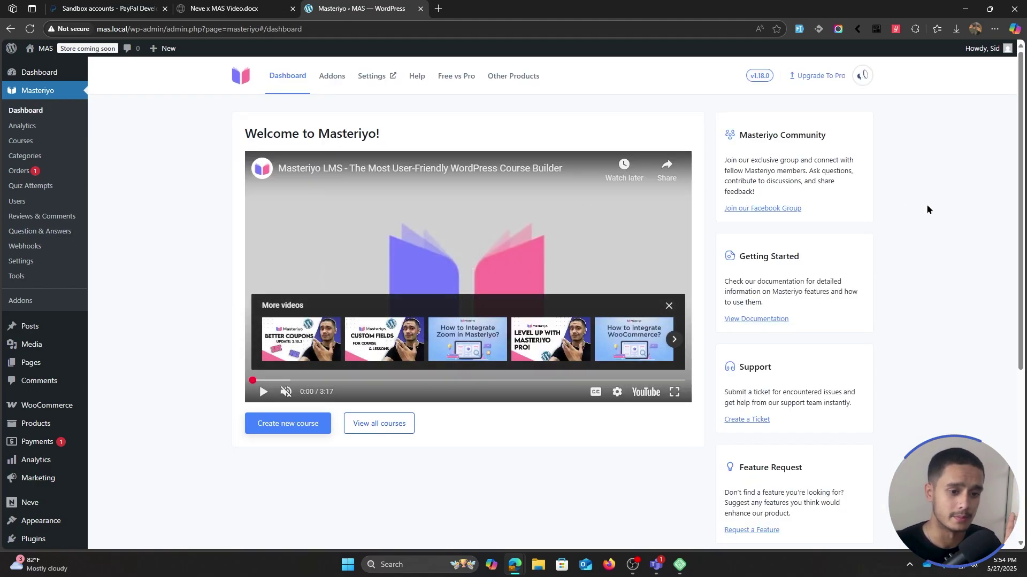
scroll(909, 287, down, 3)
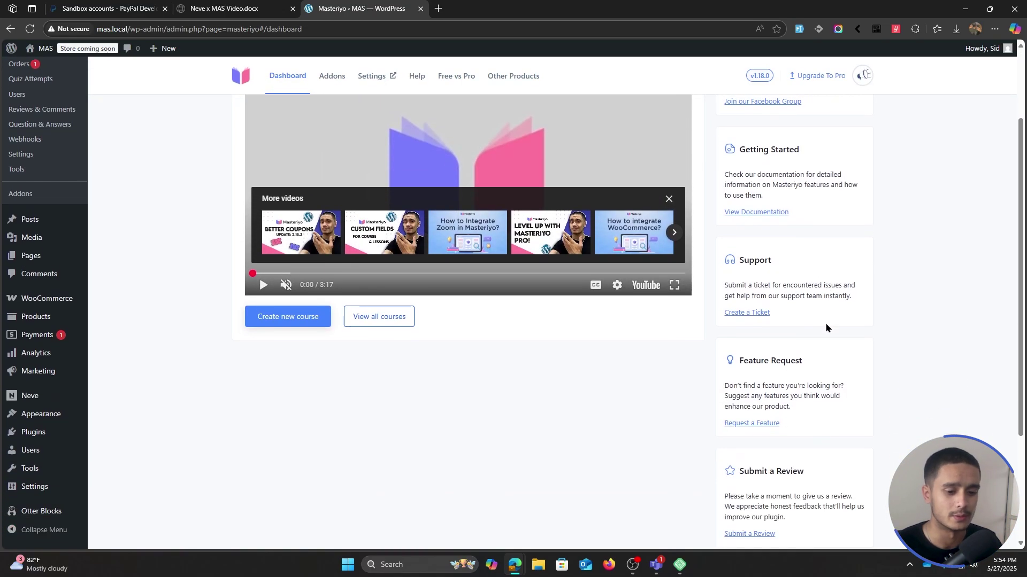
scroll(833, 328, down, 1)
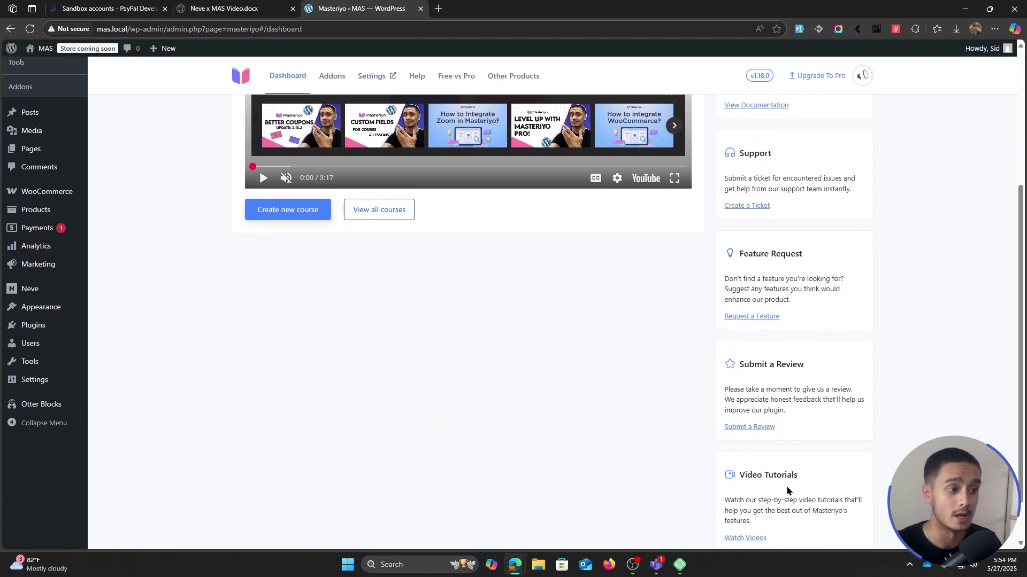
scroll(786, 491, up, 4)
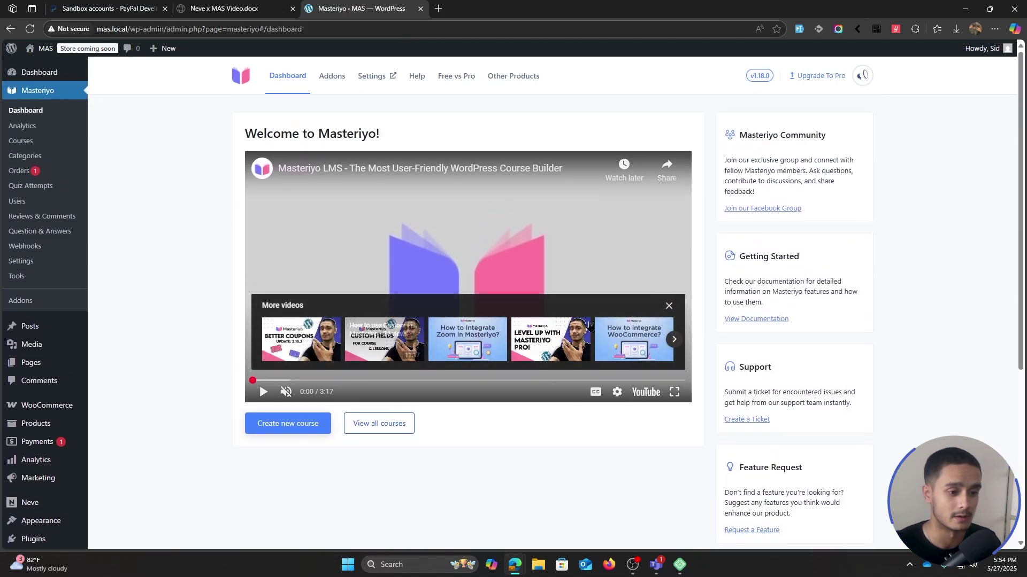